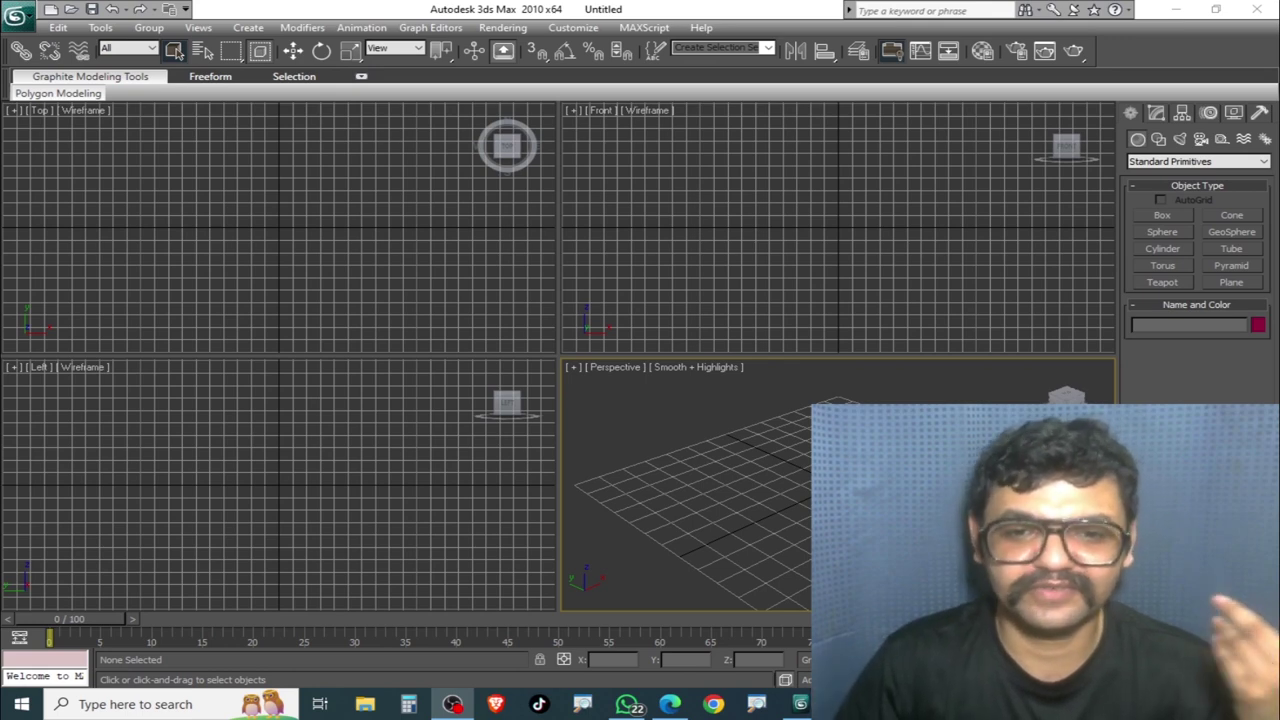
Add a blue box, a pink cone and a yellow-green sphere on the Perspective grid.
scroll(838, 487, up, 2)
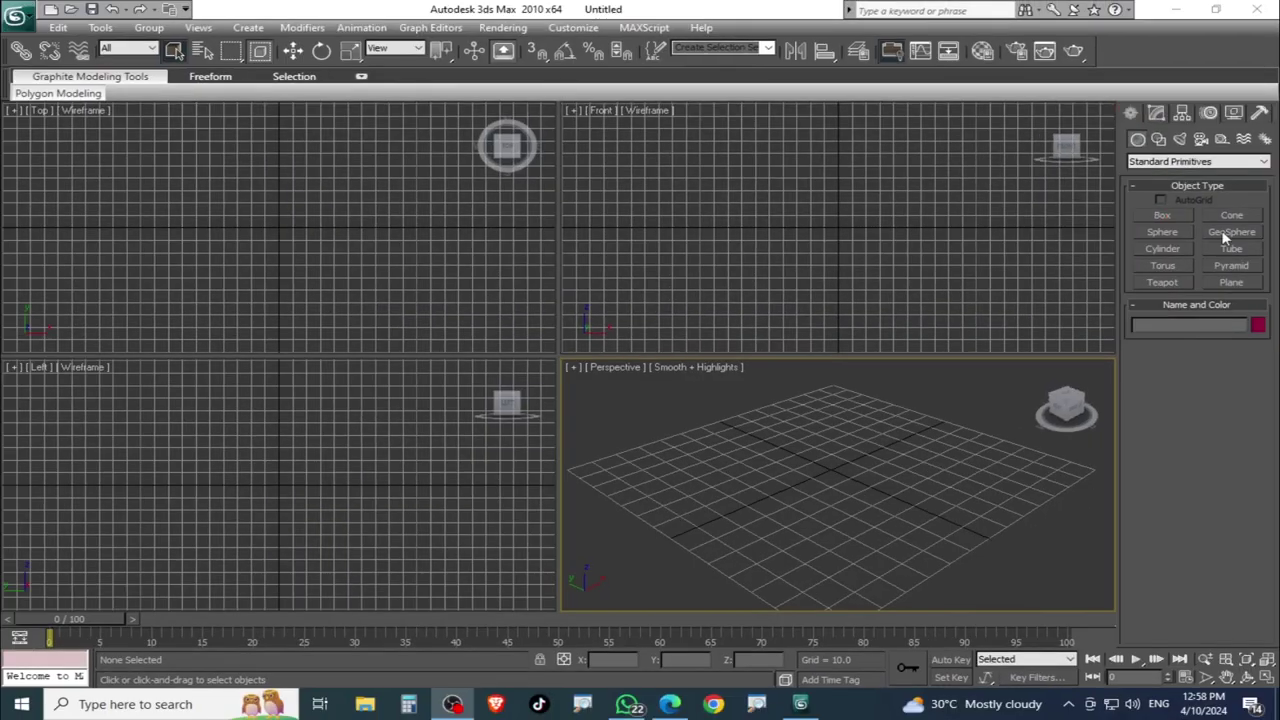
click(1162, 215)
drag(717, 431, 683, 477)
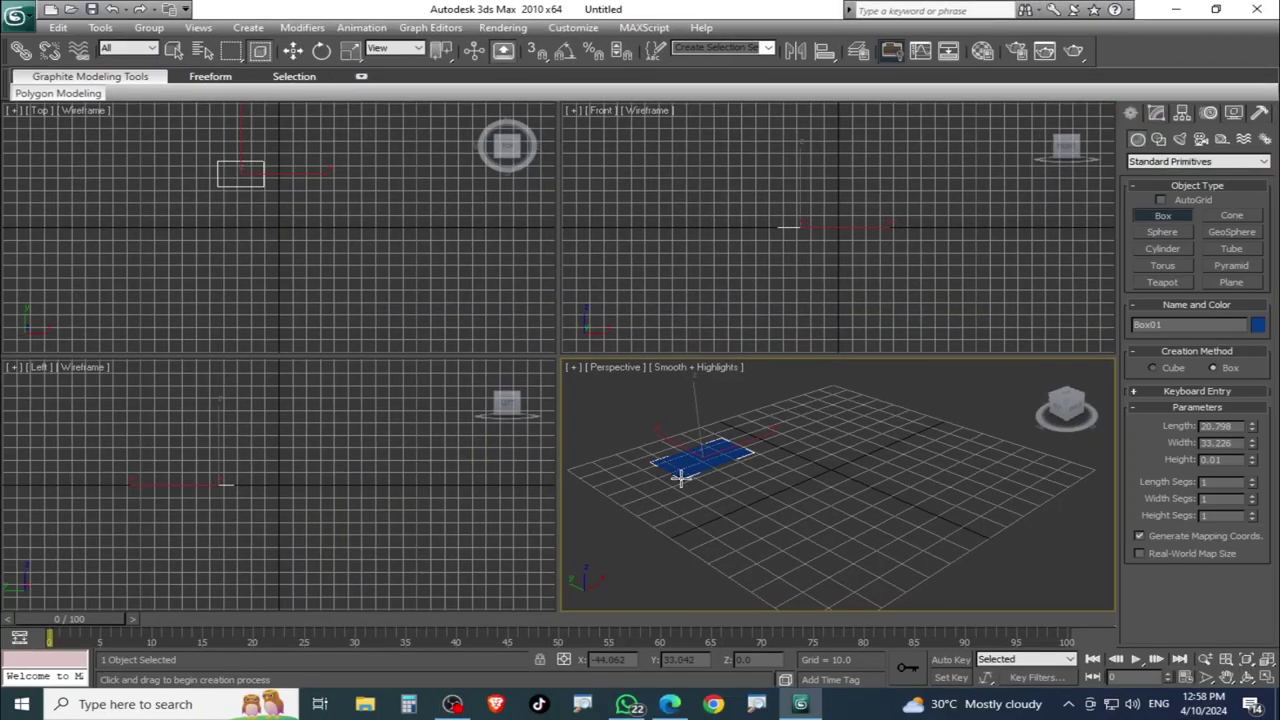
click(1230, 215)
drag(870, 421, 872, 440)
click(872, 400)
click(922, 438)
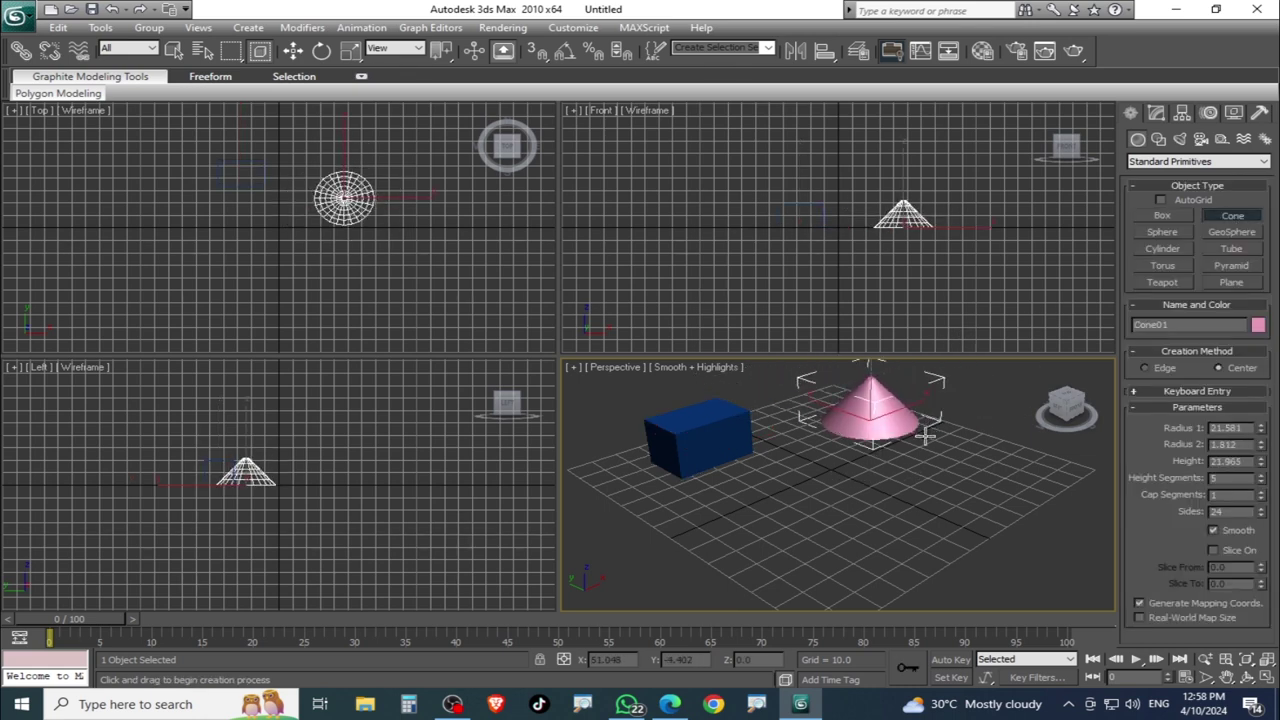
click(1162, 231)
drag(694, 536, 728, 545)
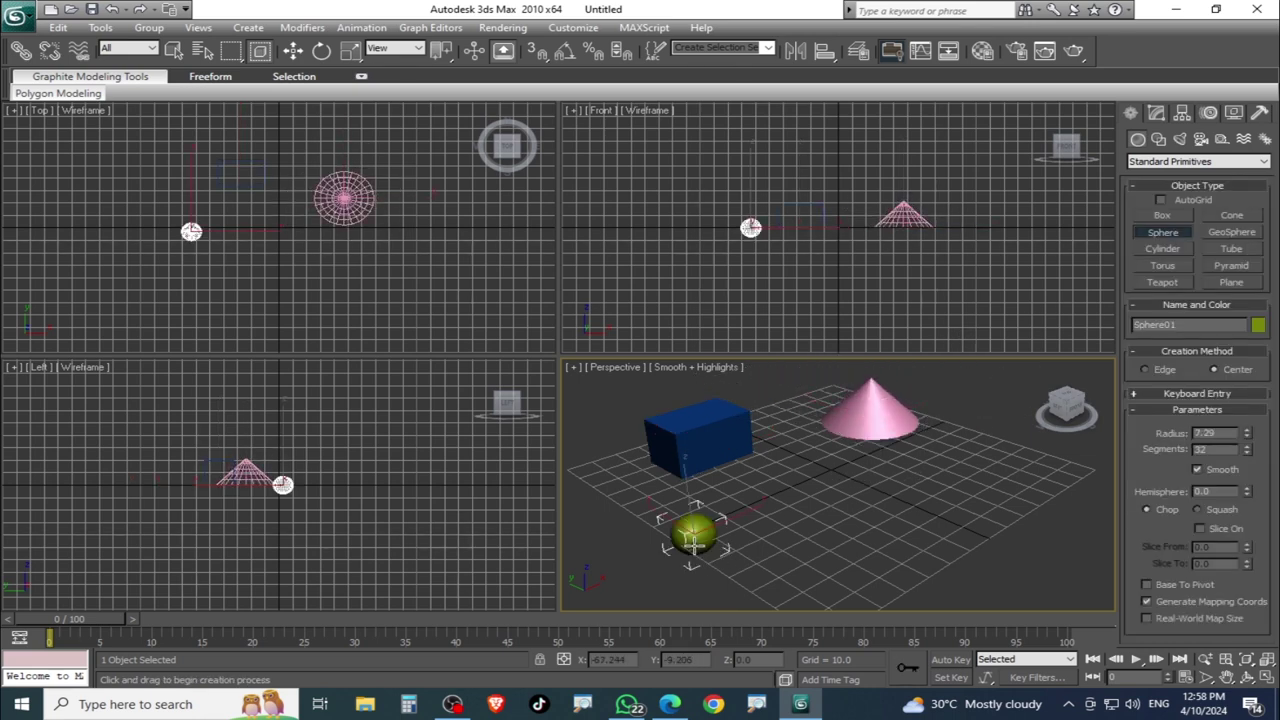
Add a magenta geosphere, a green cylinder and a green tube 28.43 tall.
click(1232, 232)
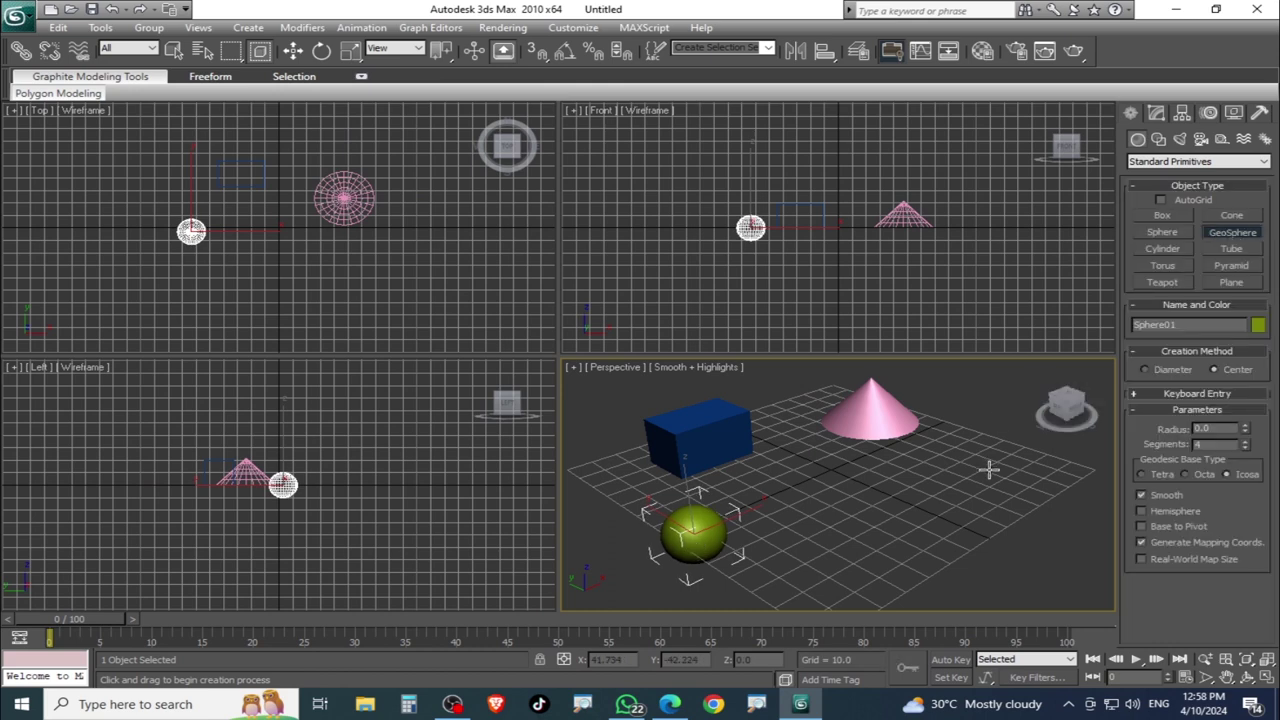
drag(990, 472, 1030, 478)
click(1162, 249)
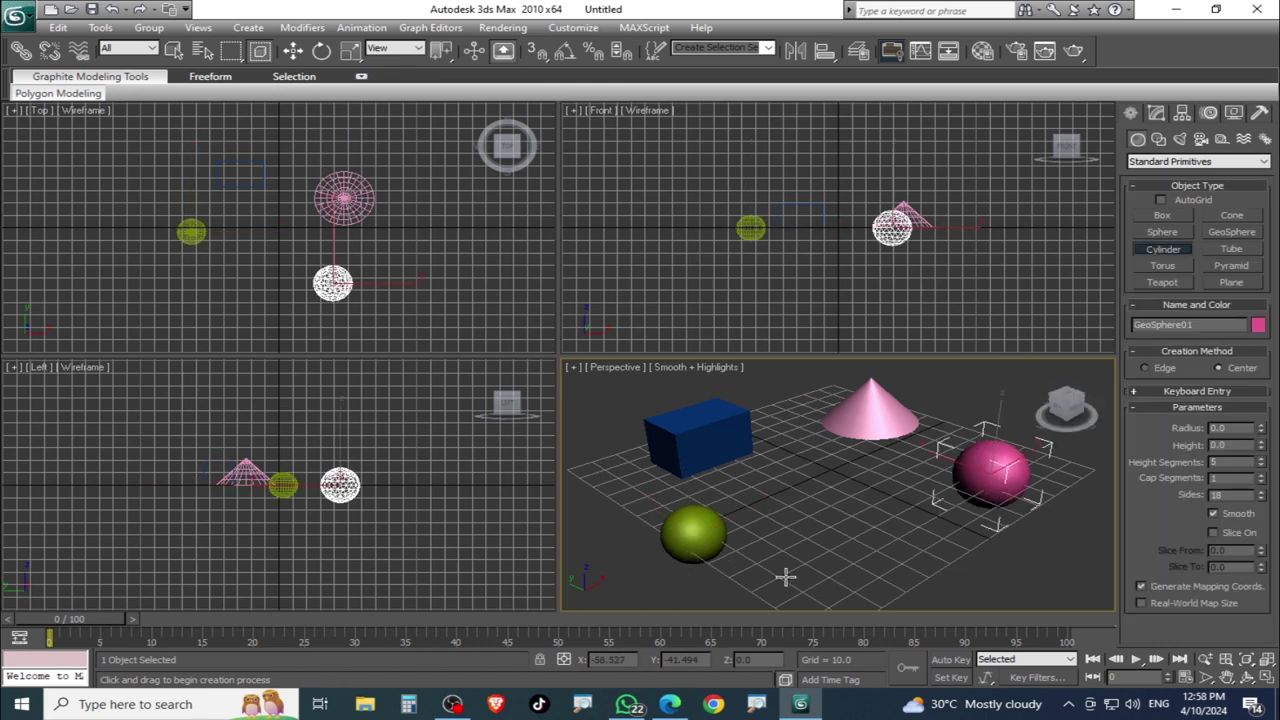
drag(795, 575, 830, 590)
click(800, 515)
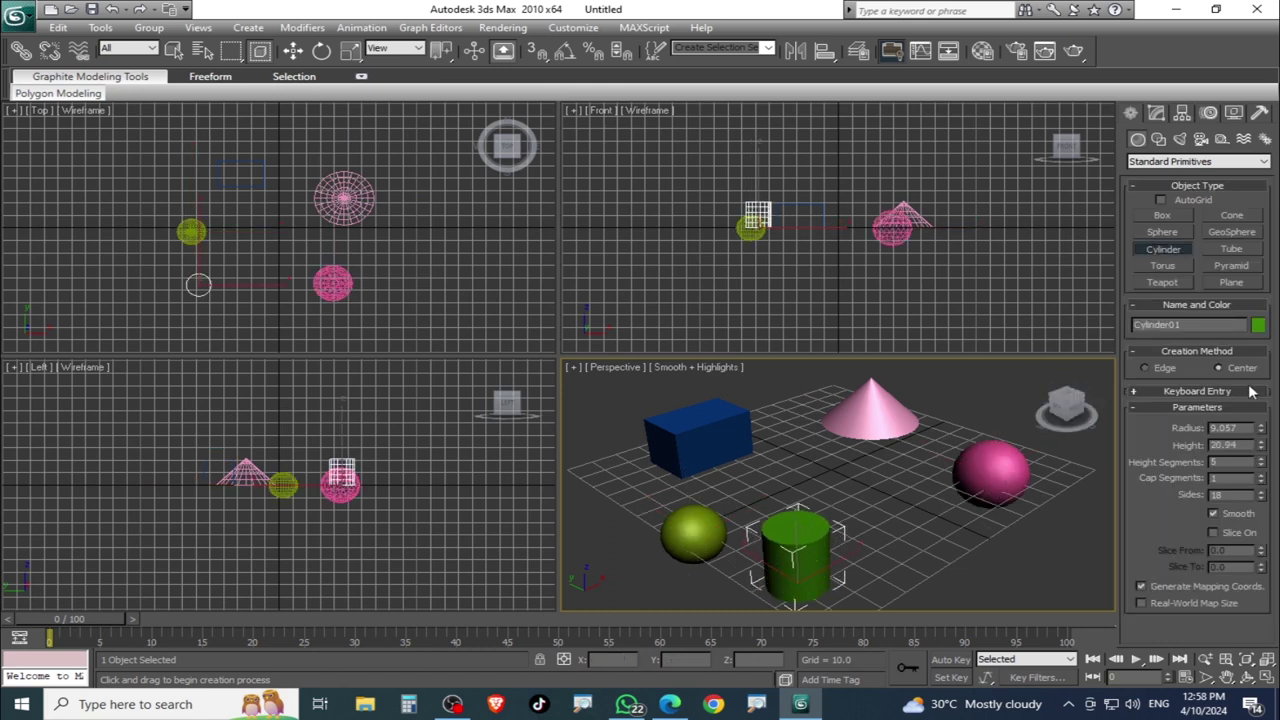
click(1231, 249)
drag(953, 553, 992, 556)
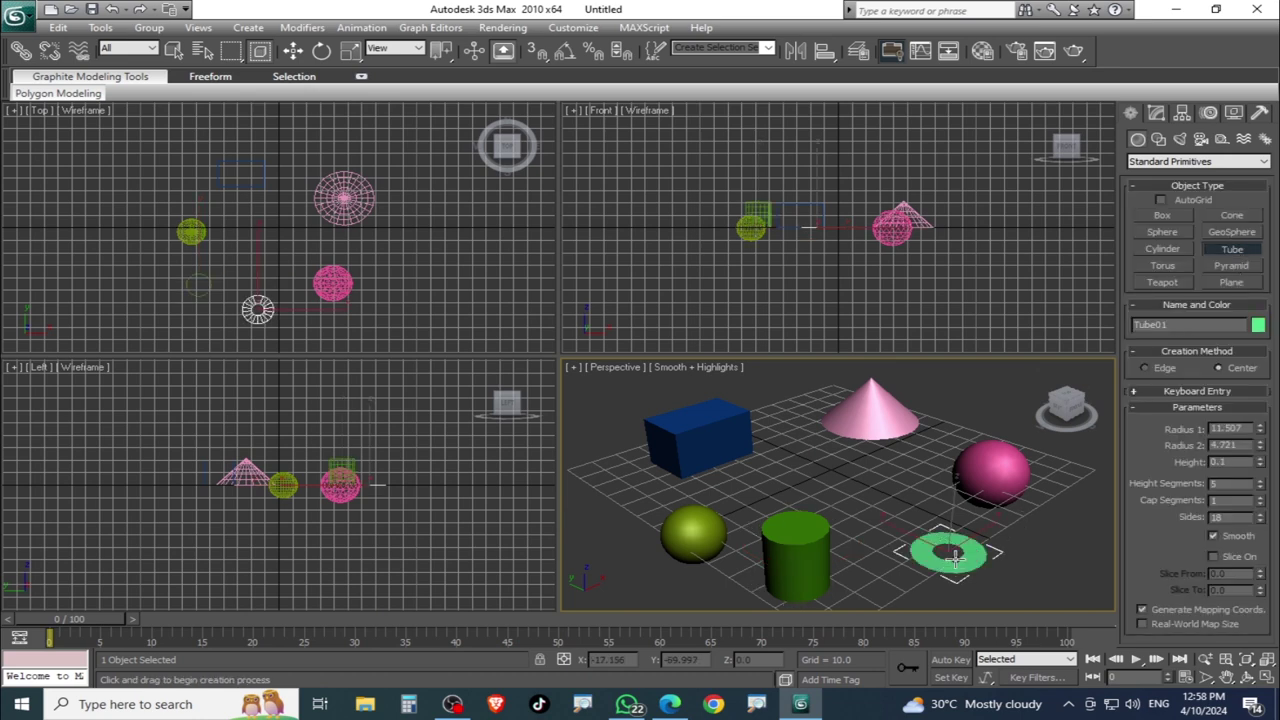
click(958, 560)
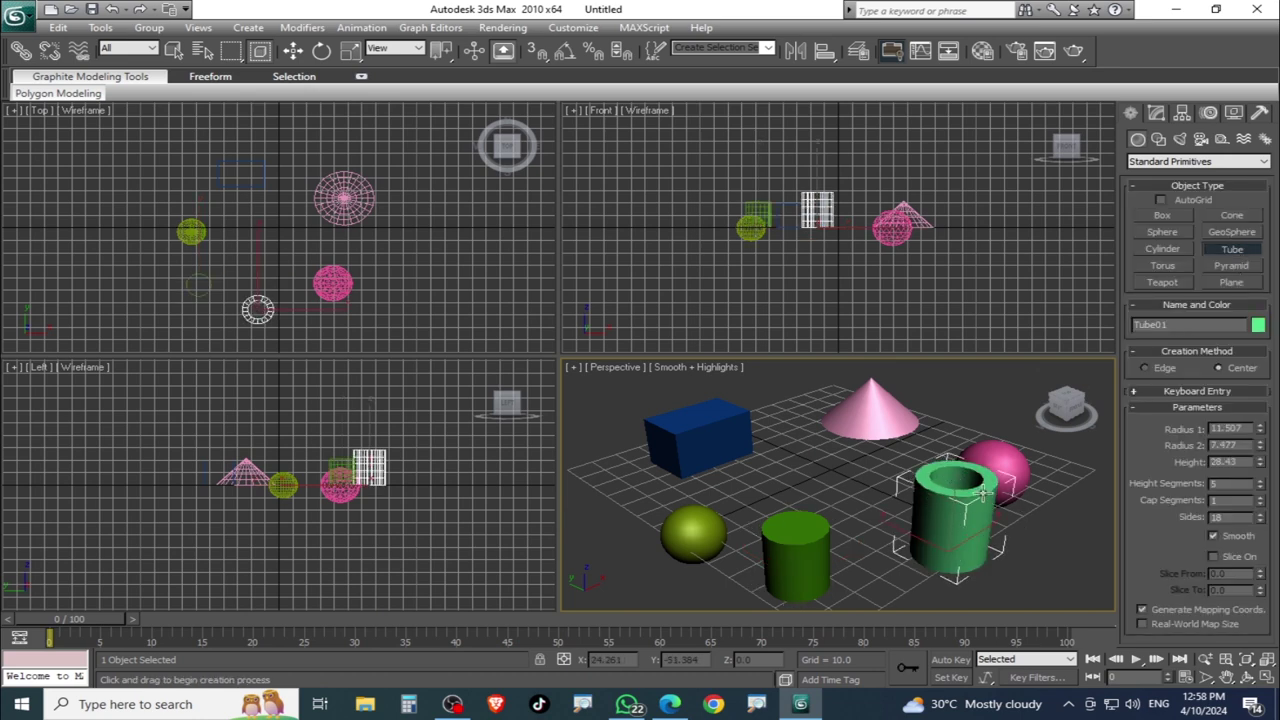
mouse_move(976, 531)
alt+middle_down()
mouse_move(986, 350)
mouse_move(955, 582)
mouse_move(880, 520)
mouse_move(857, 526)
mouse_move(863, 571)
mouse_move(988, 487)
mouse_move(980, 510)
mouse_move(945, 512)
mouse_move(927, 482)
mouse_move(886, 503)
mouse_move(871, 534)
mouse_move(927, 482)
mouse_move(903, 494)
alt+middle_up()
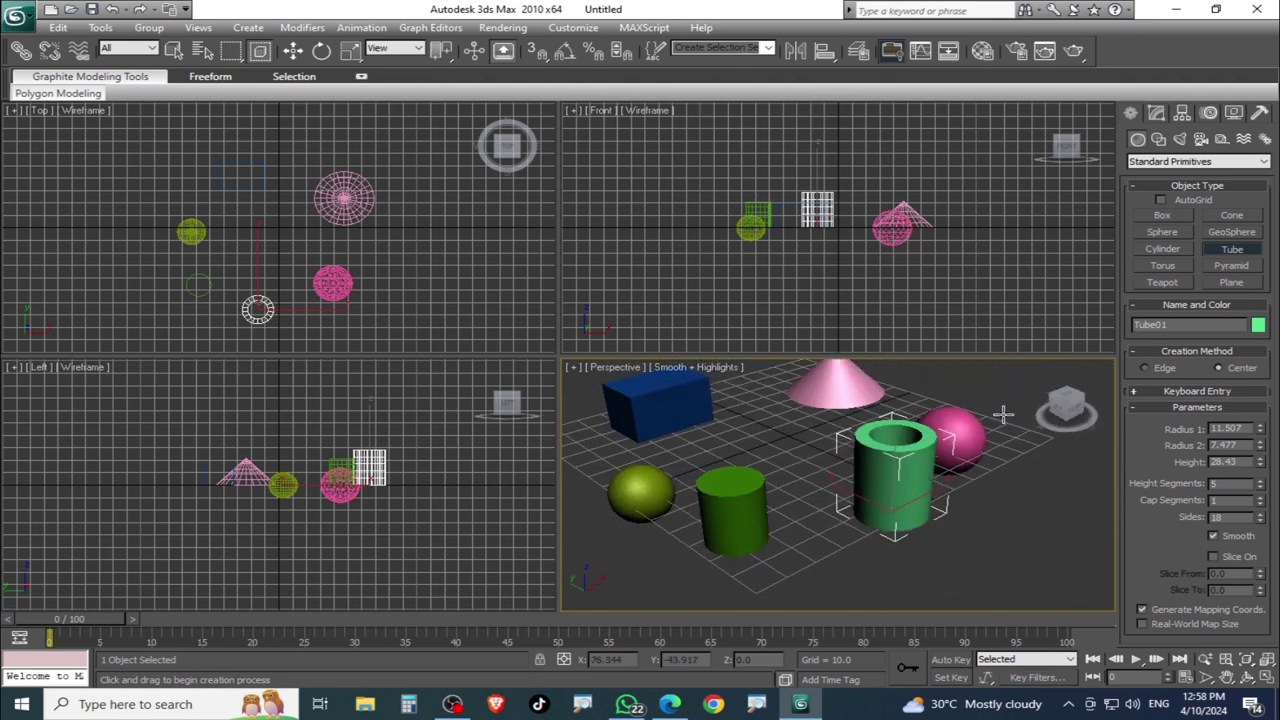
Add a large orange torus in the foreground and a pyramid among the shapes.
click(1163, 265)
mouse_move(1007, 560)
mouse_down()
mouse_move(1027, 624)
mouse_move(1014, 543)
mouse_move(1024, 665)
mouse_up()
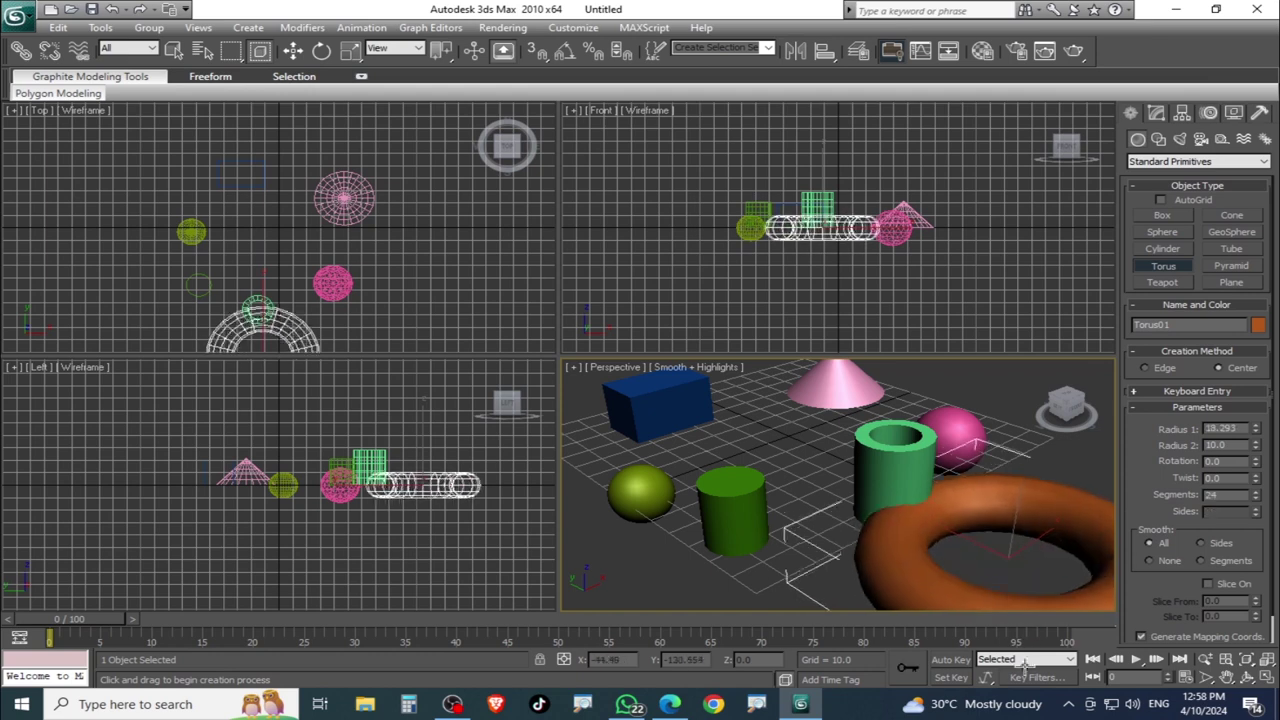
click(1000, 557)
mouse_move(1000, 557)
middle_down()
mouse_move(740, 420)
mouse_move(957, 571)
mouse_move(920, 560)
mouse_move(886, 520)
mouse_move(869, 549)
mouse_move(820, 517)
mouse_move(826, 487)
middle_up()
scroll(986, 556, down, 2)
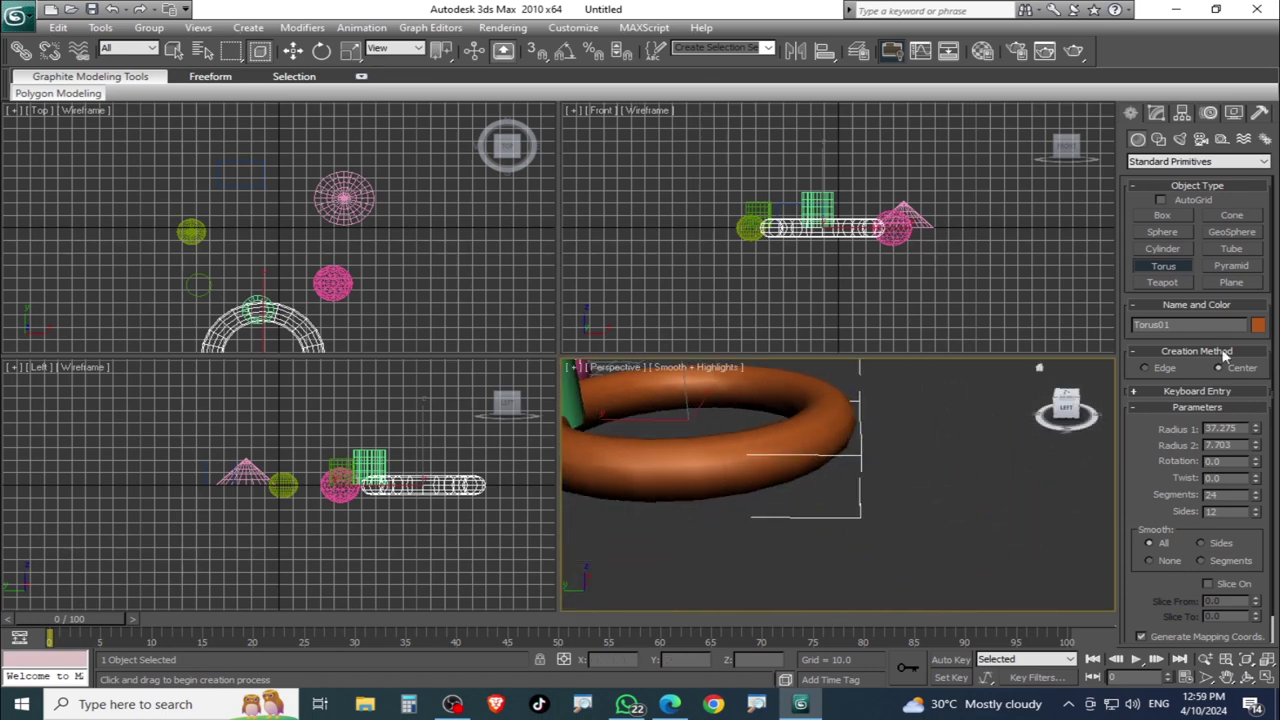
click(1240, 270)
drag(932, 513, 1078, 578)
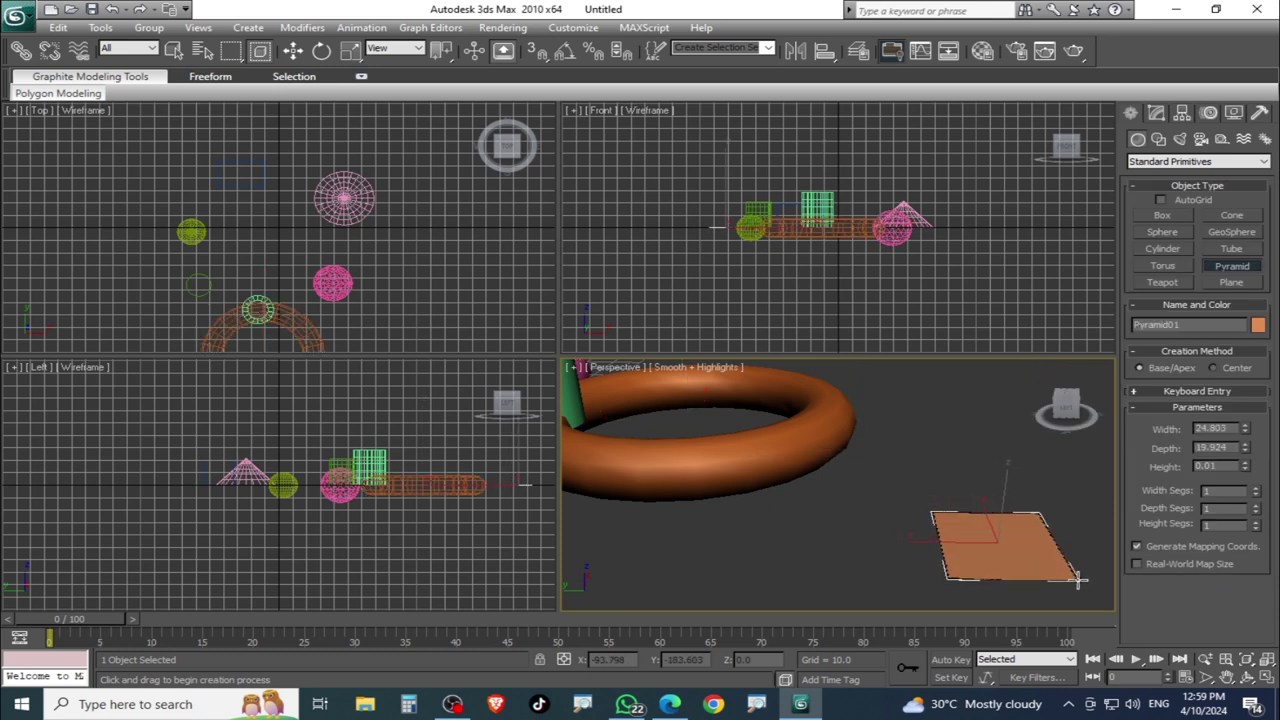
click(1057, 455)
alt+middle_drag(1057, 455, 880, 540)
Add a blue teapot and a pale green plane, then select every object.
click(1162, 282)
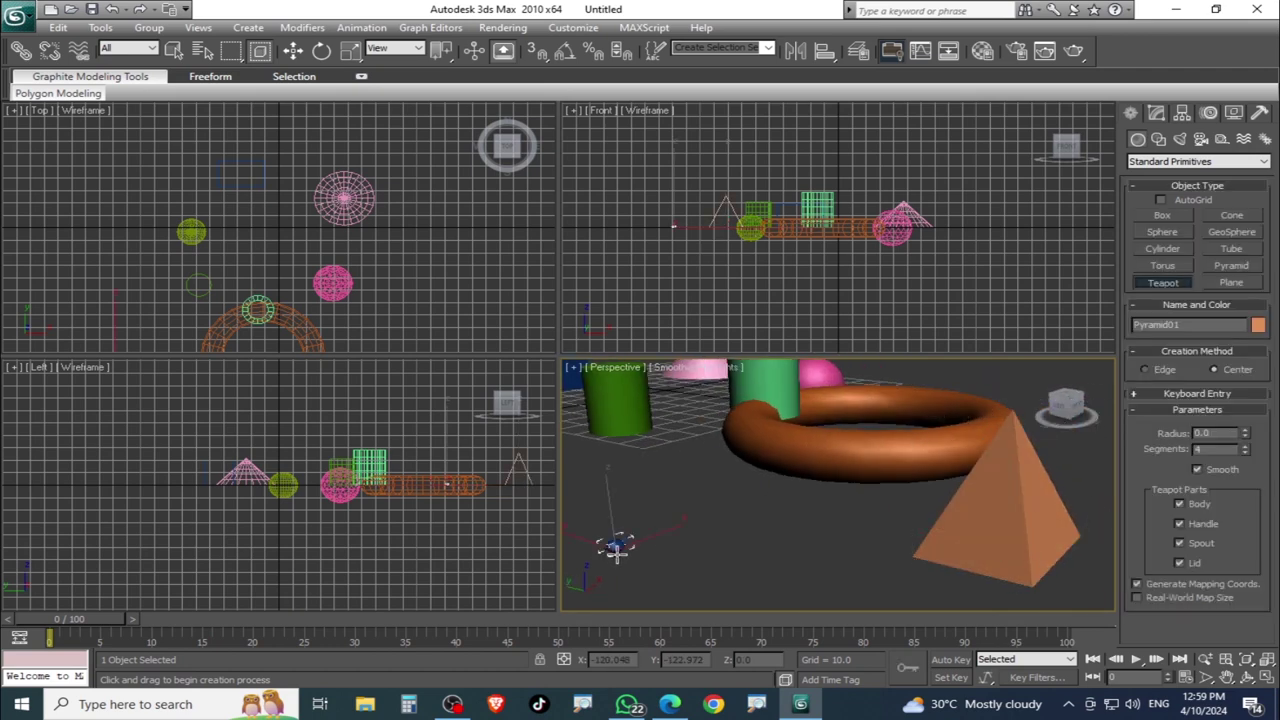
drag(615, 550, 660, 560)
click(1232, 283)
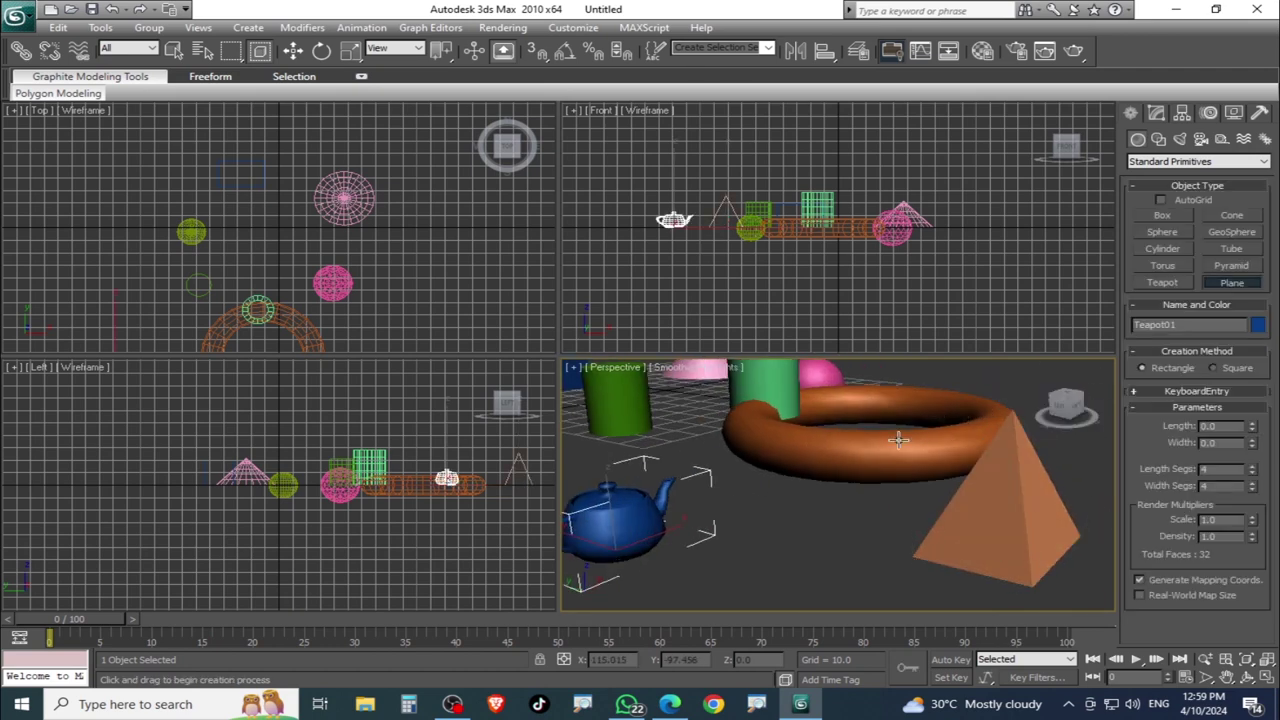
drag(742, 500, 758, 572)
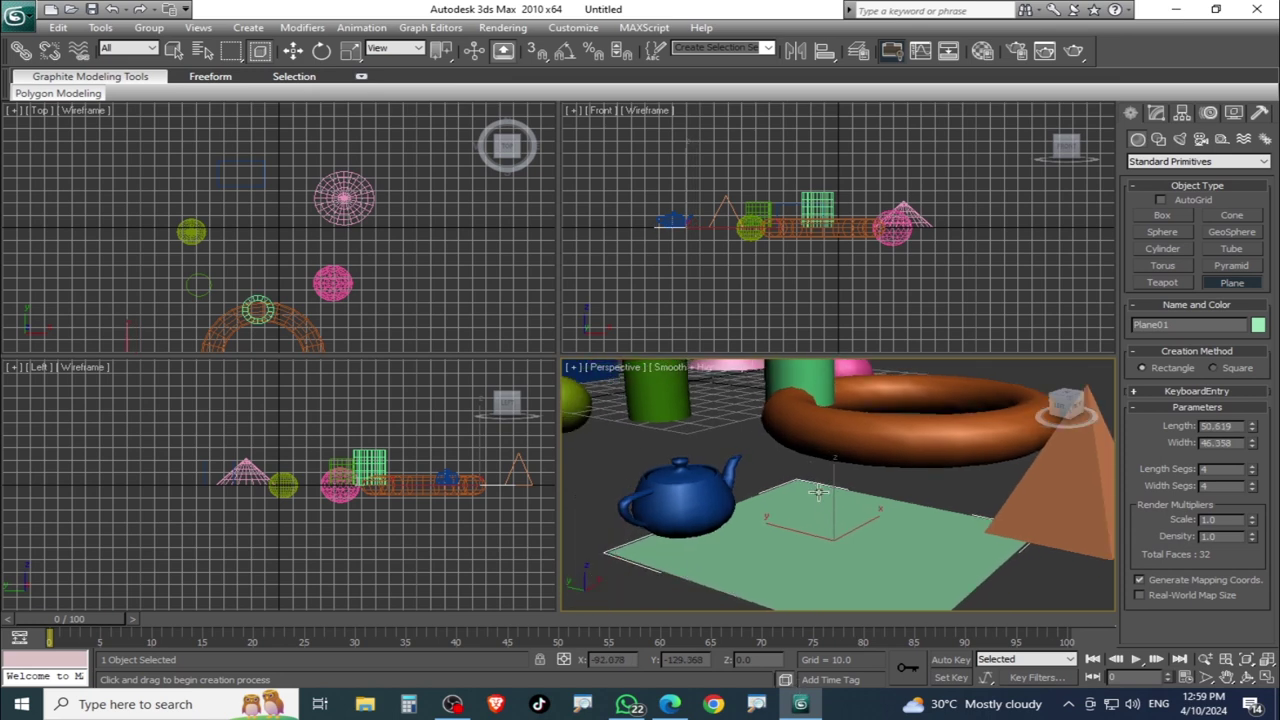
scroll(758, 572, down, 3)
alt+middle_drag(758, 572, 862, 549)
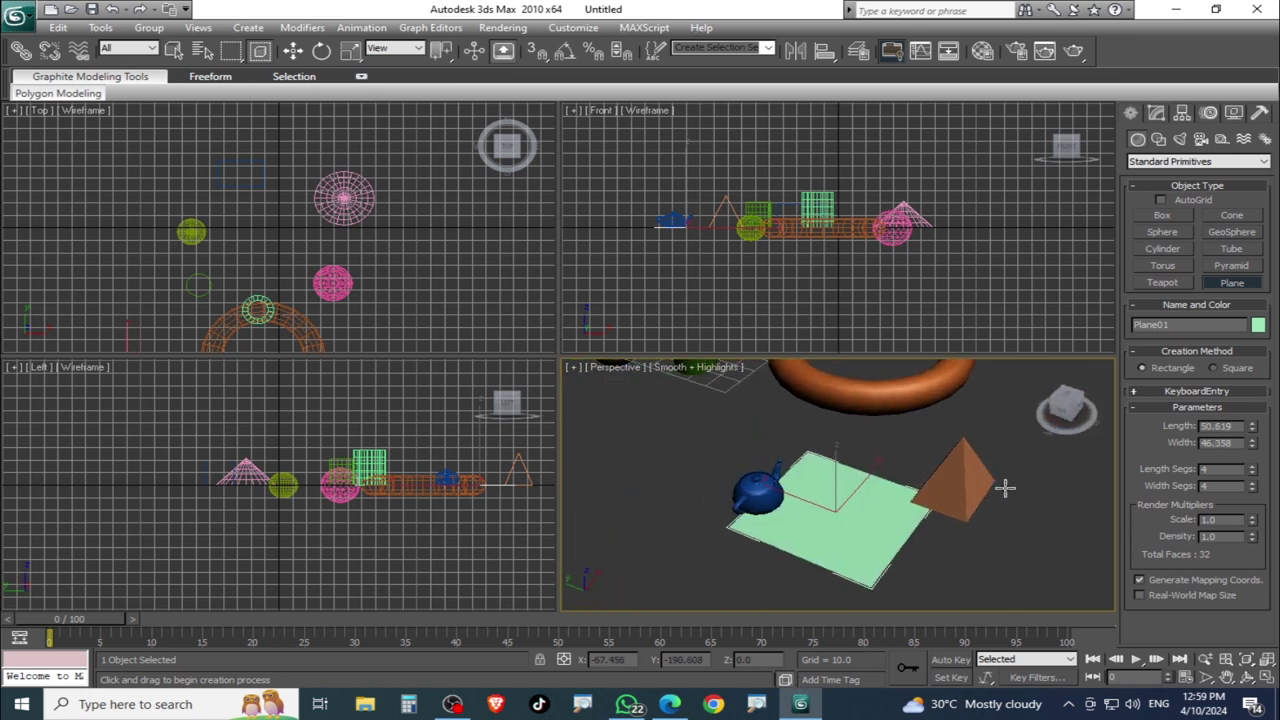
mouse_move(873, 558)
alt+middle_down()
mouse_move(822, 511)
mouse_move(845, 533)
alt+middle_up()
scroll(850, 540, down, 3)
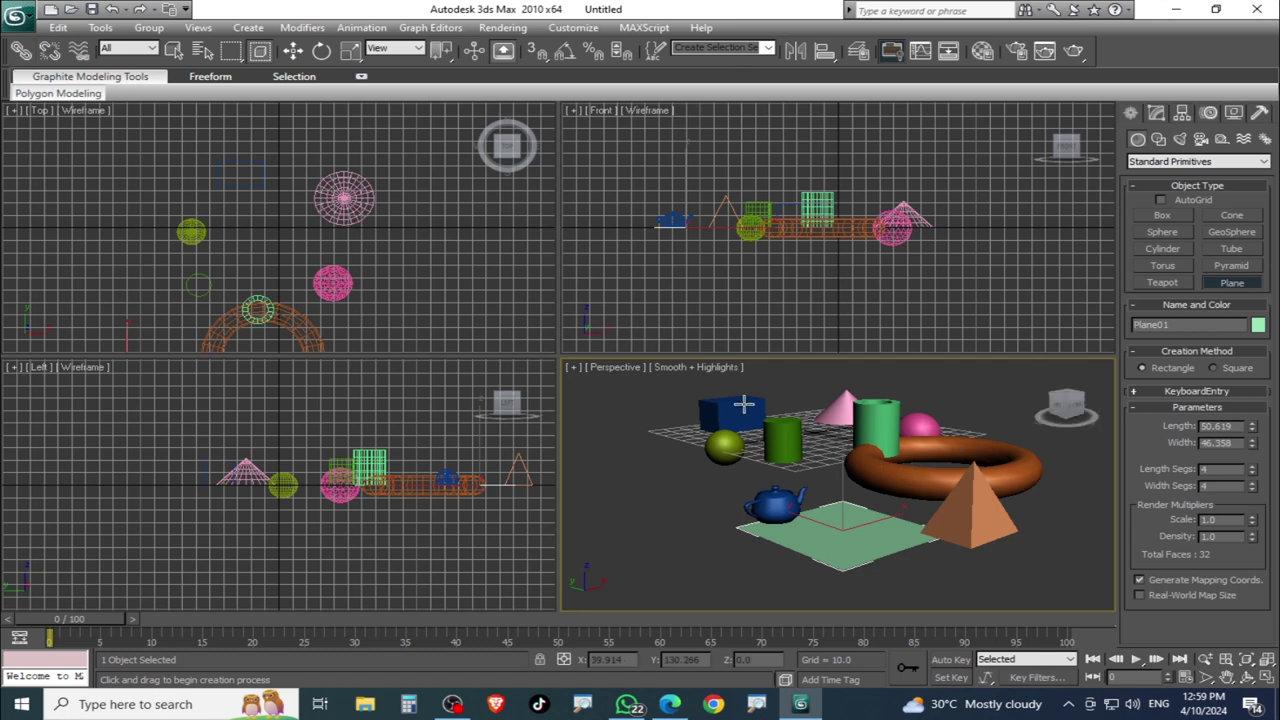
key(ctrl+a)
Delete all objects and draw an olive-green box sized 72.804 × 72.05 × 41.209.
key(Delete)
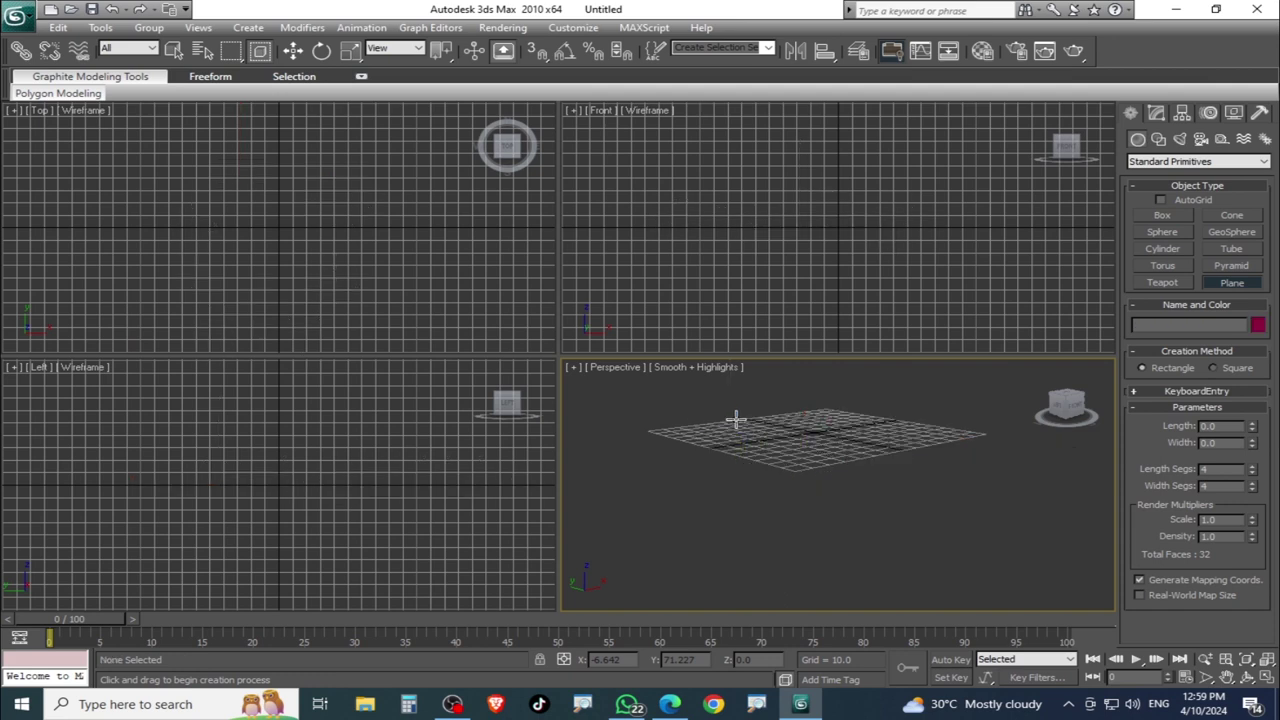
click(1169, 212)
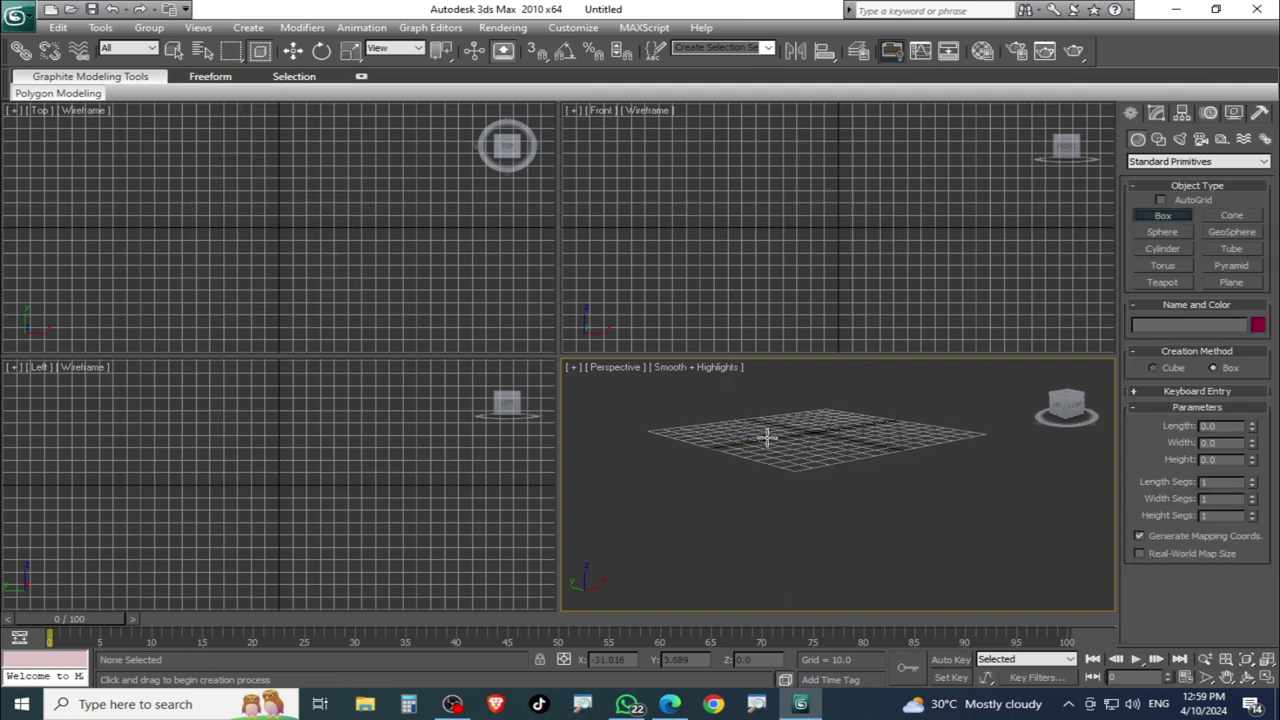
drag(815, 420, 808, 449)
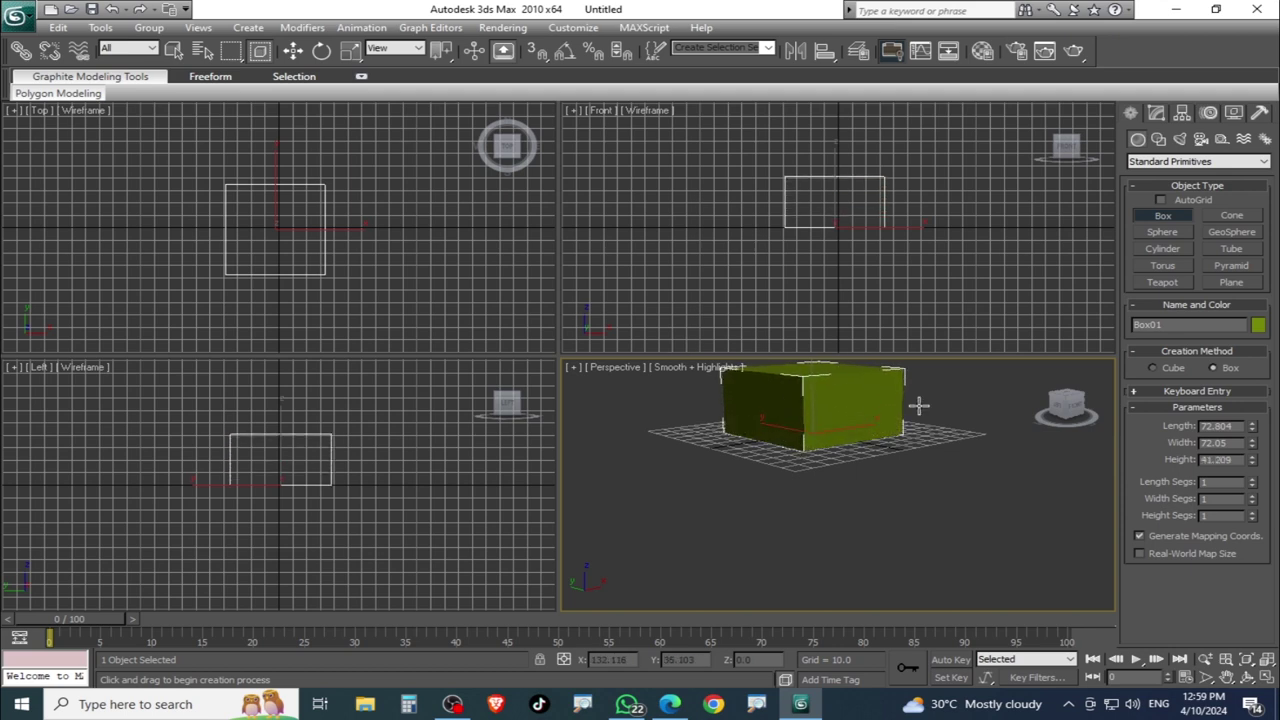
click(809, 408)
middle_drag(908, 477, 931, 517)
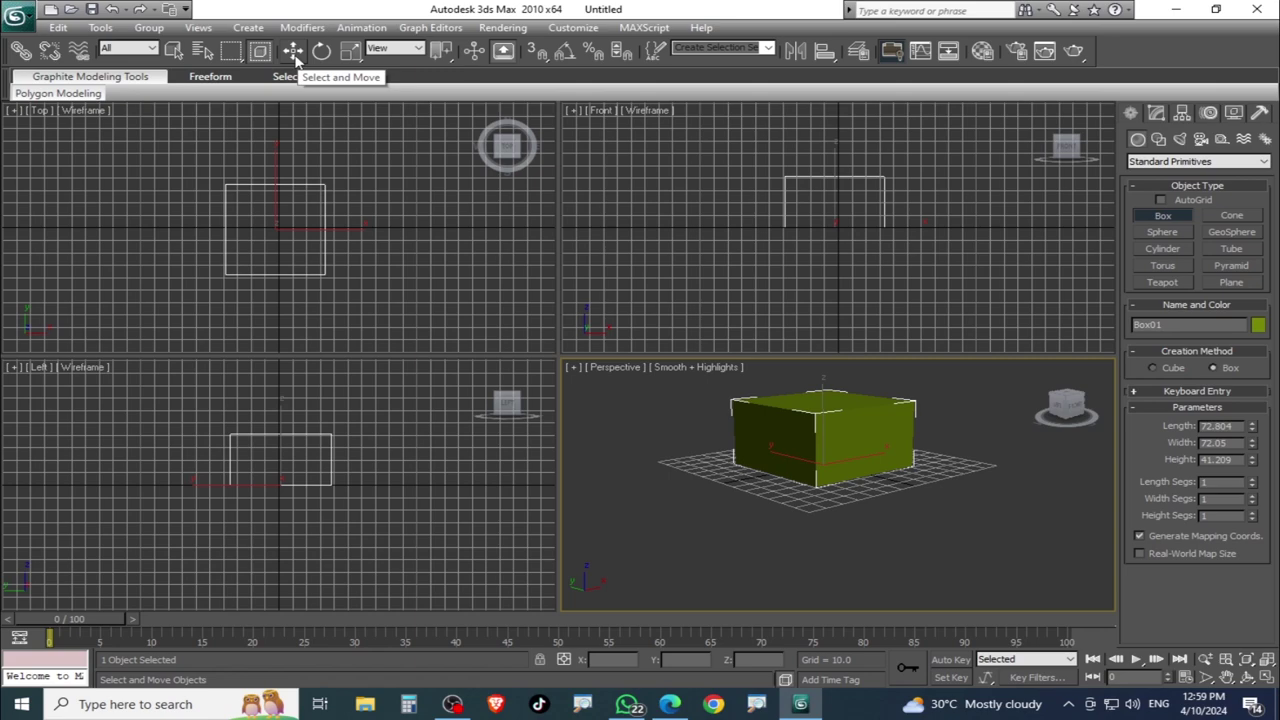
click(294, 57)
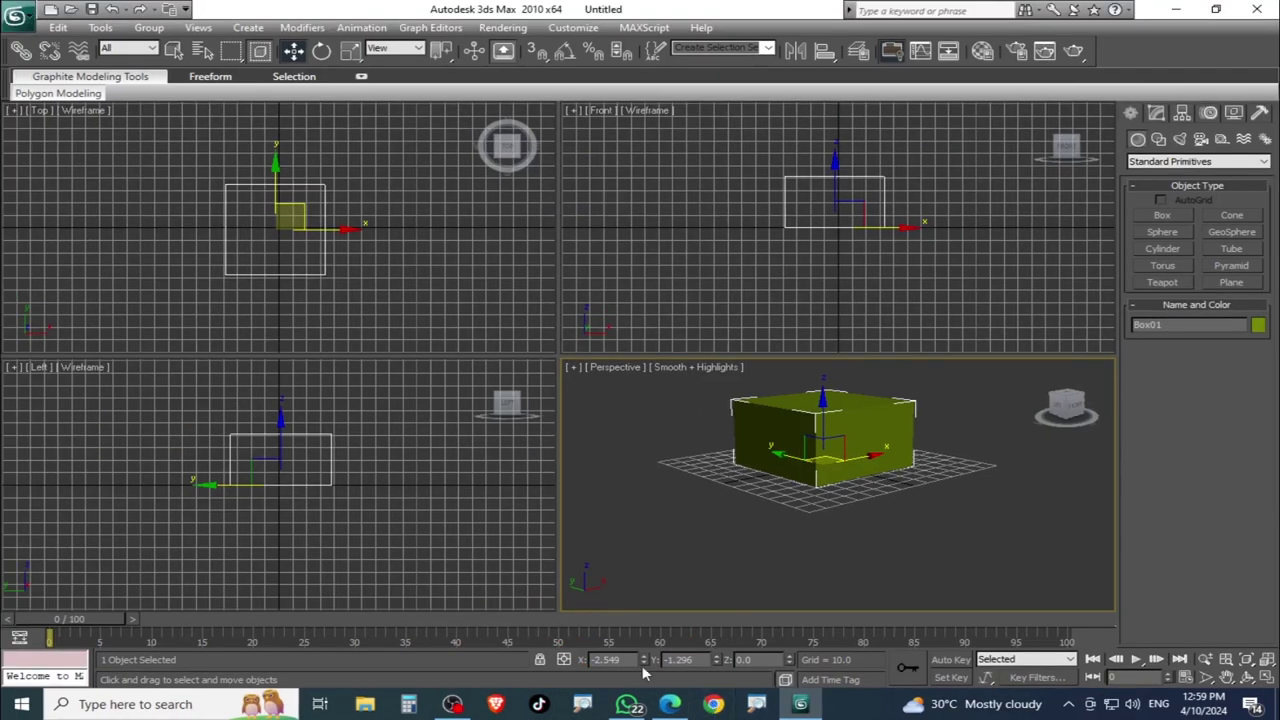
Set Box01's X, Y and Z positions to 0 in the Move Transform Type-In.
text(0)
key(Return)
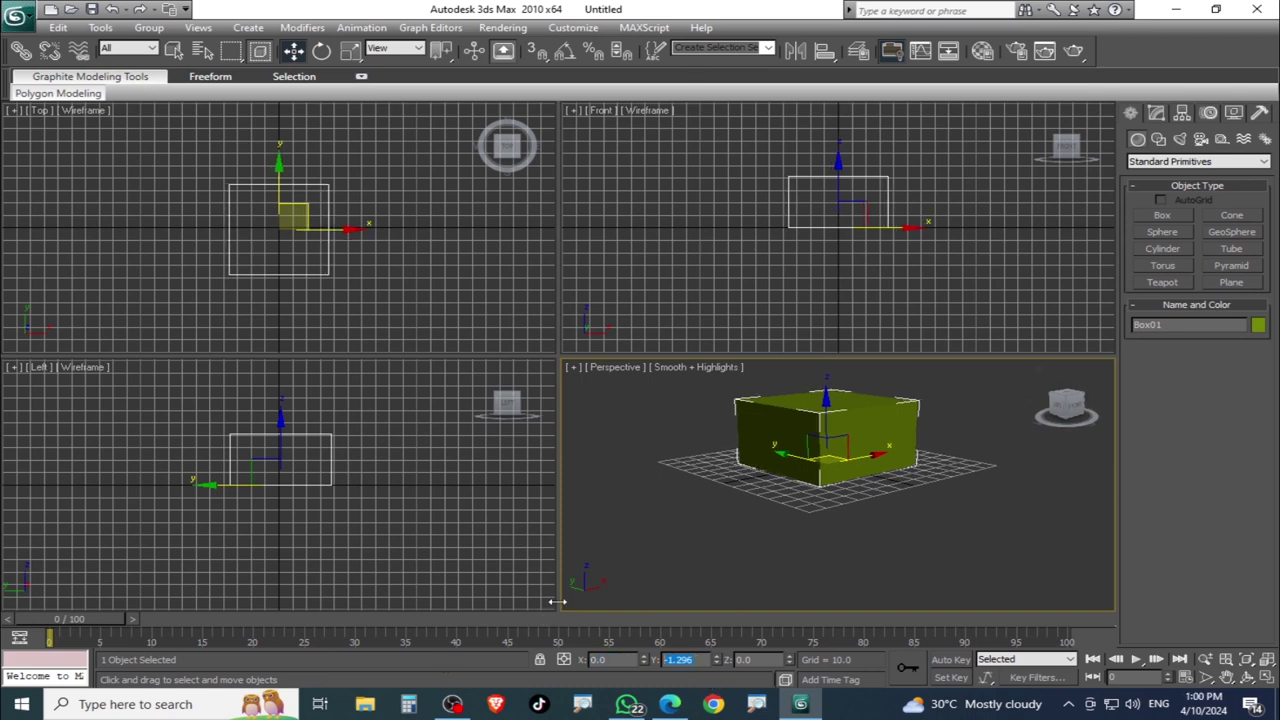
text(0)
key(Return)
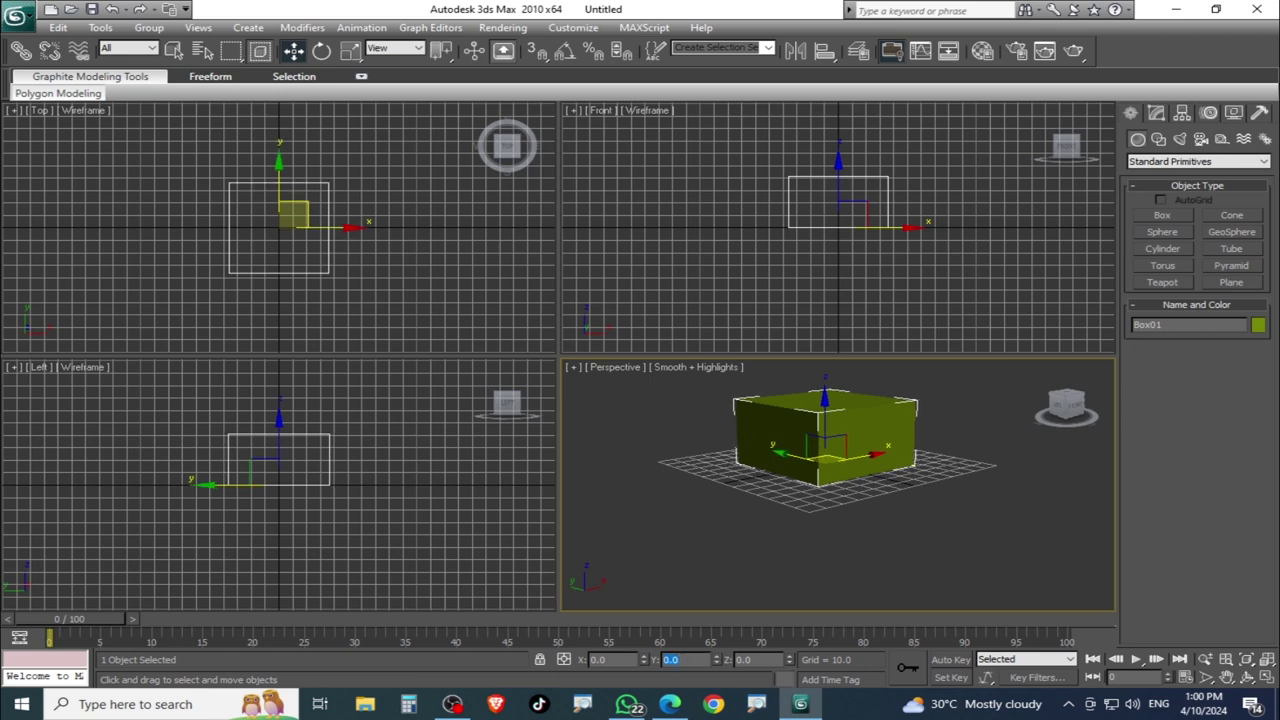
drag(868, 434, 1000, 465)
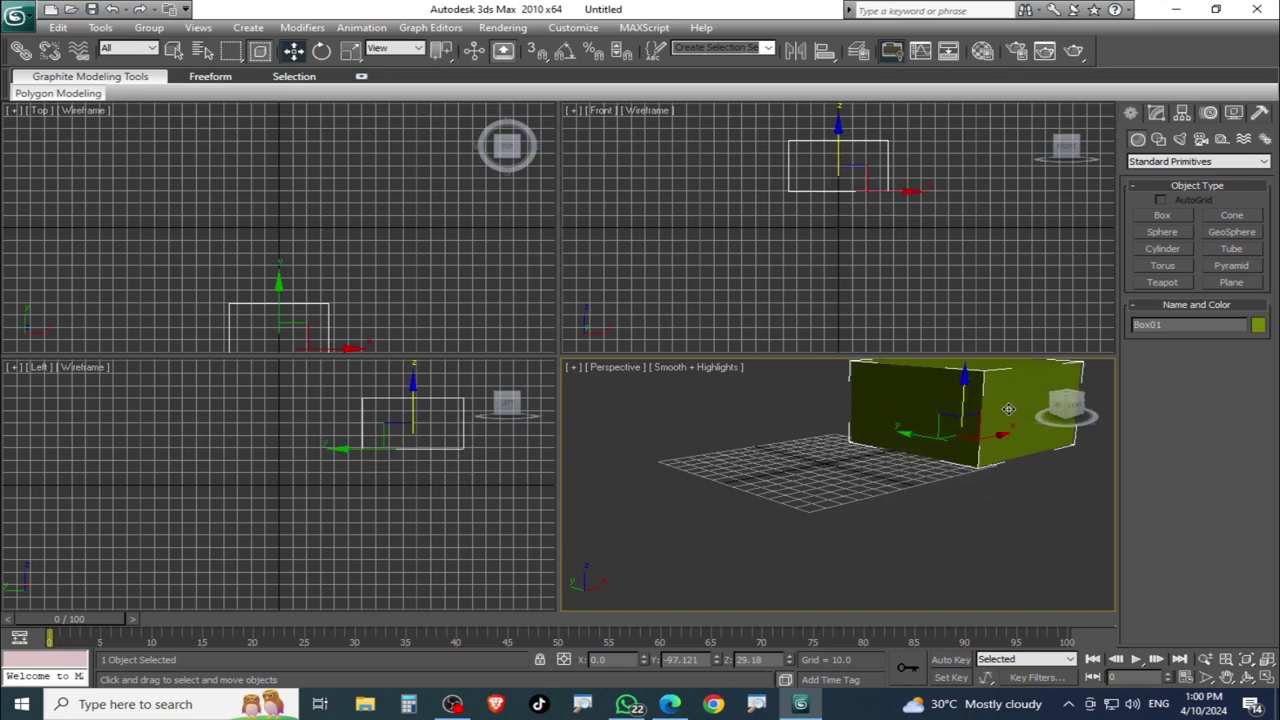
drag(963, 447, 700, 445)
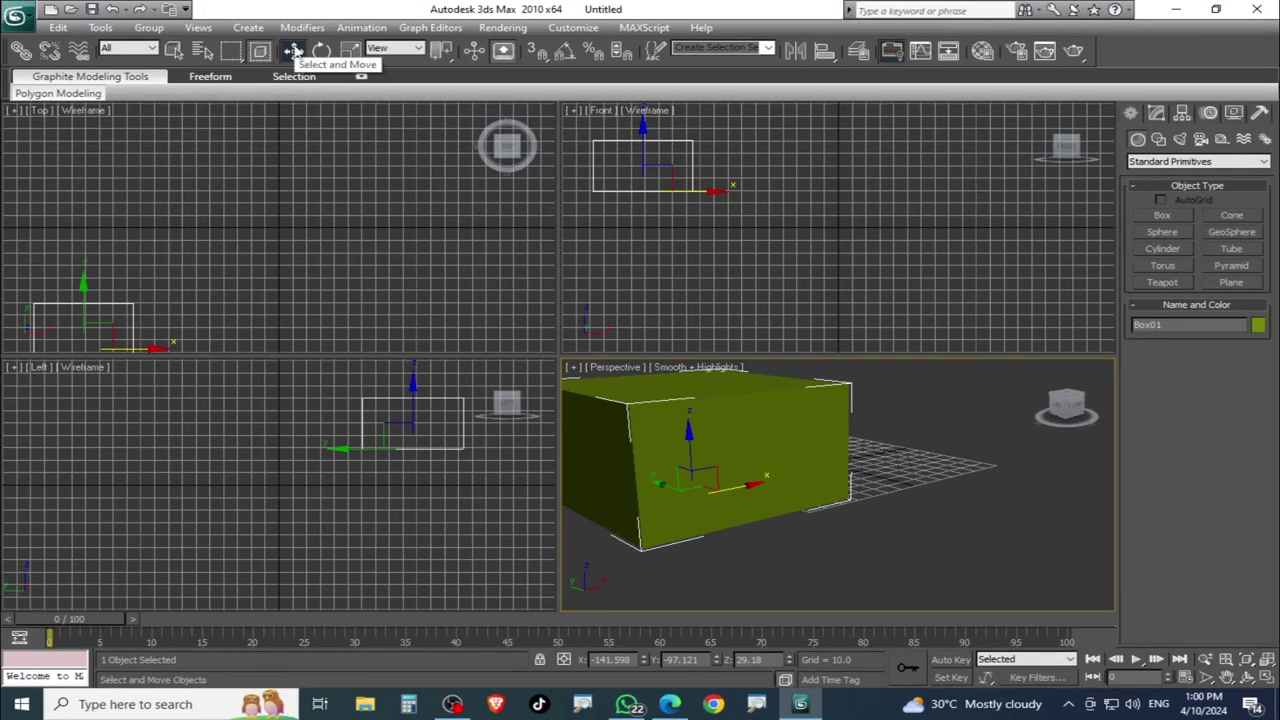
right_click(293, 51)
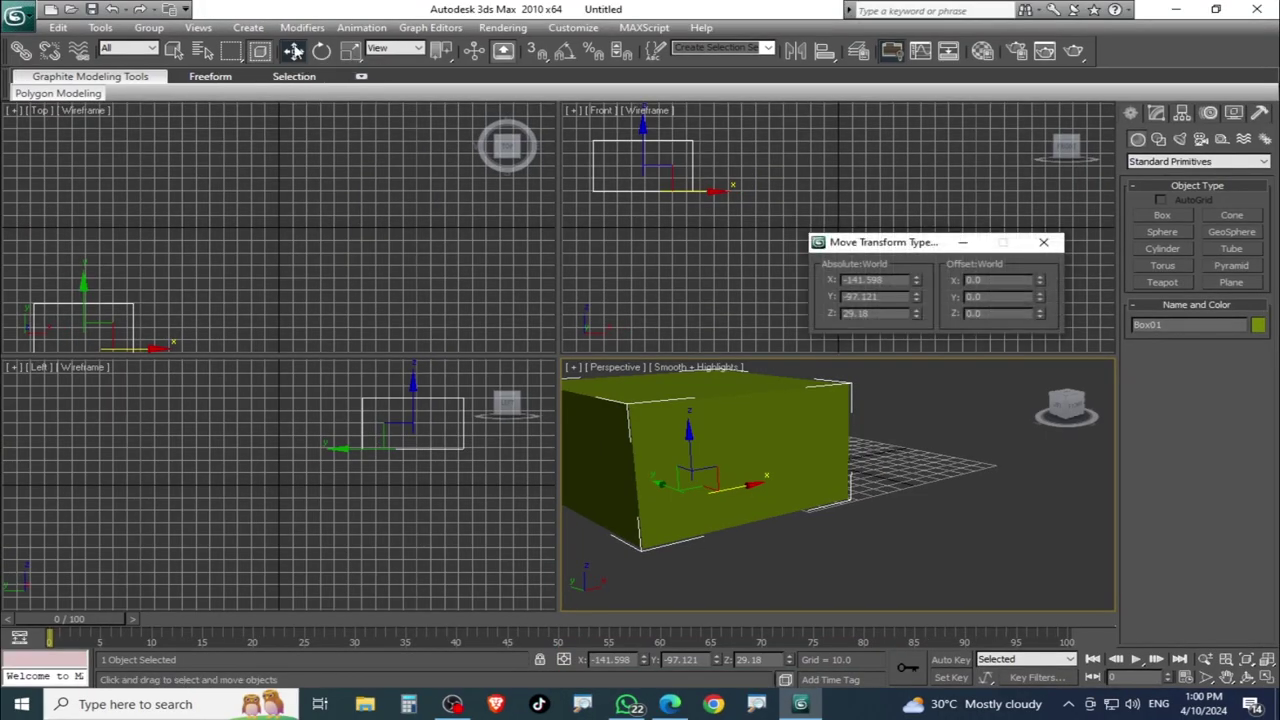
right_click(916, 284)
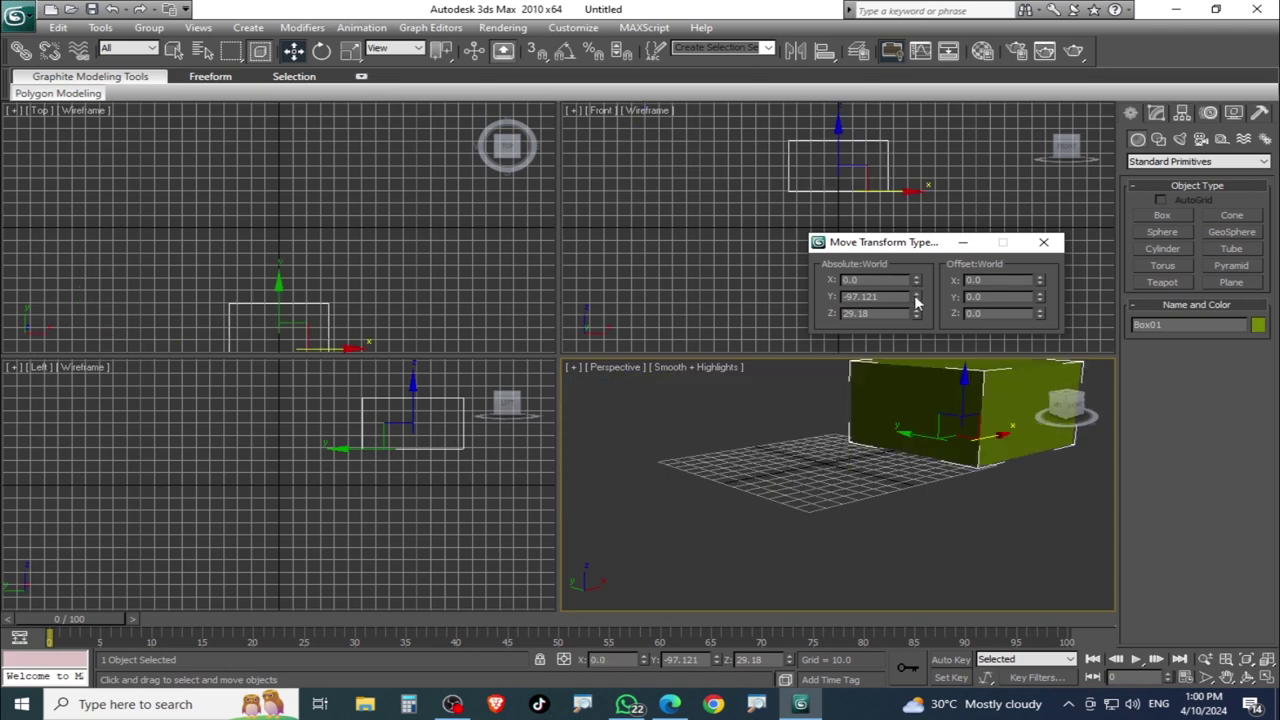
right_click(915, 299)
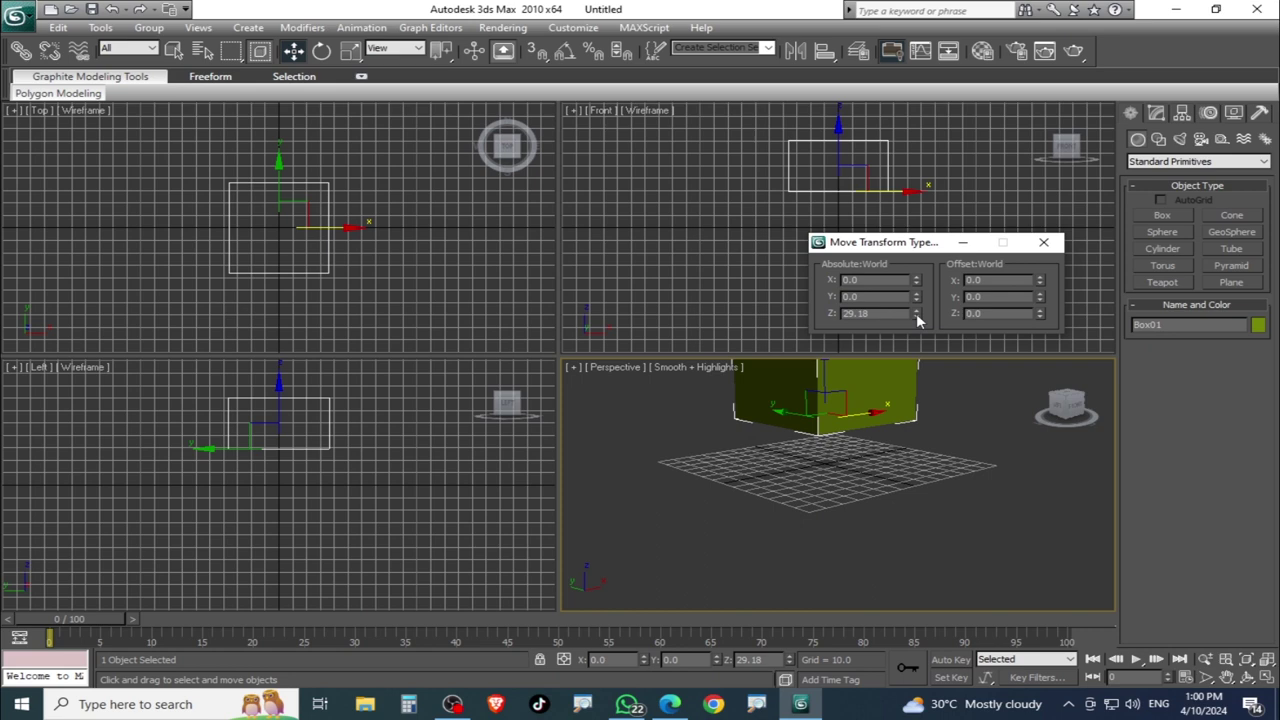
right_click(916, 313)
click(1044, 242)
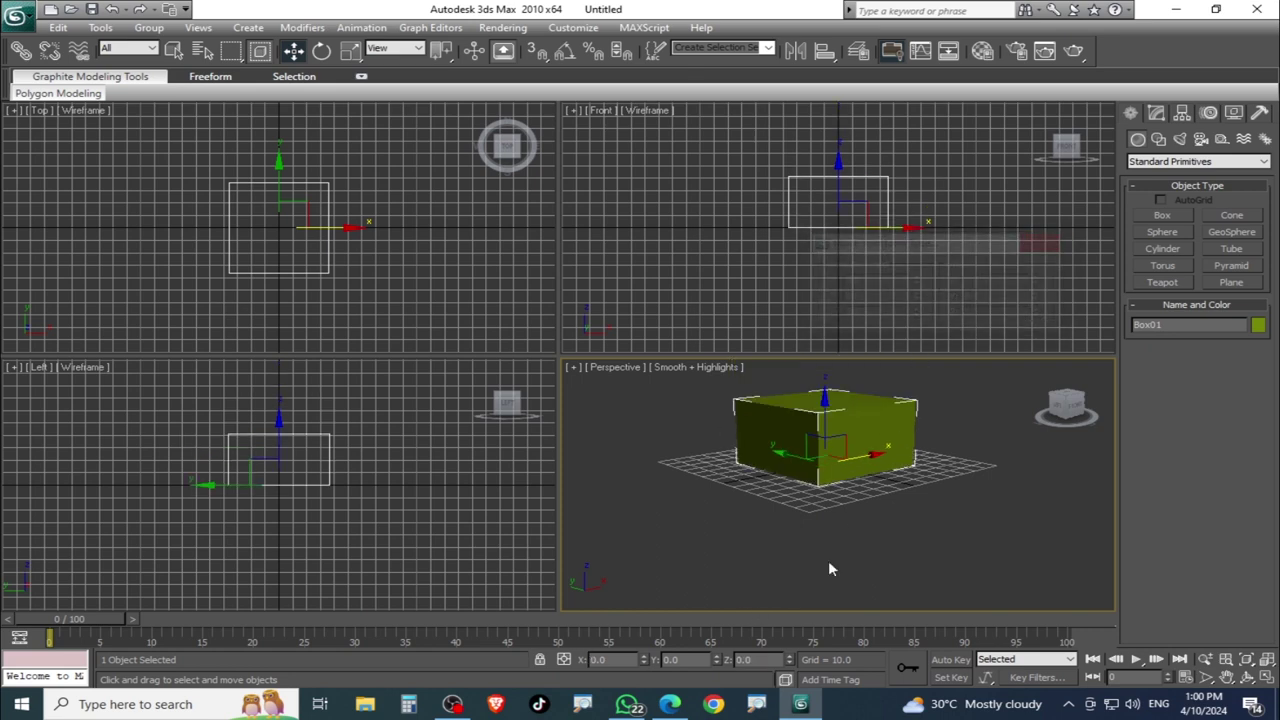
mouse_move(955, 457)
alt+middle_down()
mouse_move(882, 517)
mouse_move(960, 508)
mouse_move(969, 534)
mouse_move(980, 515)
mouse_move(1037, 518)
alt+middle_up()
Draw a purple Box02, 32.039 × 15.249 × 21.599, beside the green box.
scroll(925, 512, up, 2)
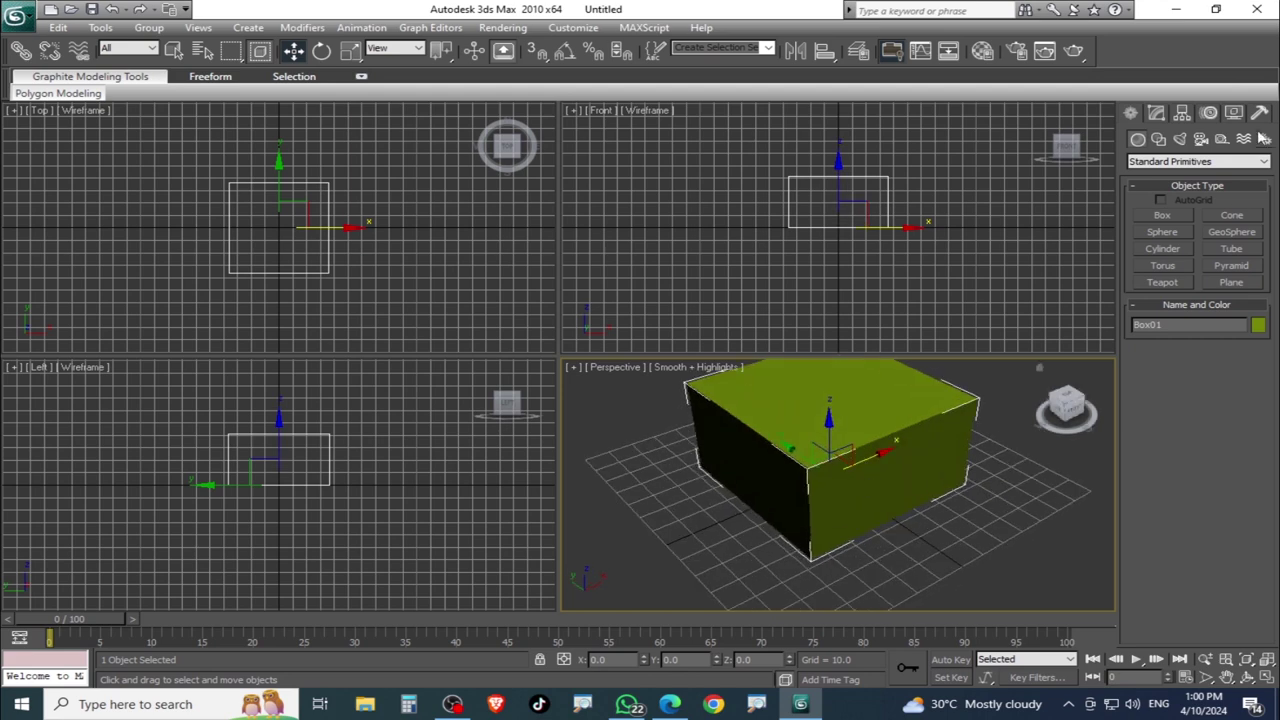
click(1160, 216)
drag(980, 505, 1034, 563)
click(991, 523)
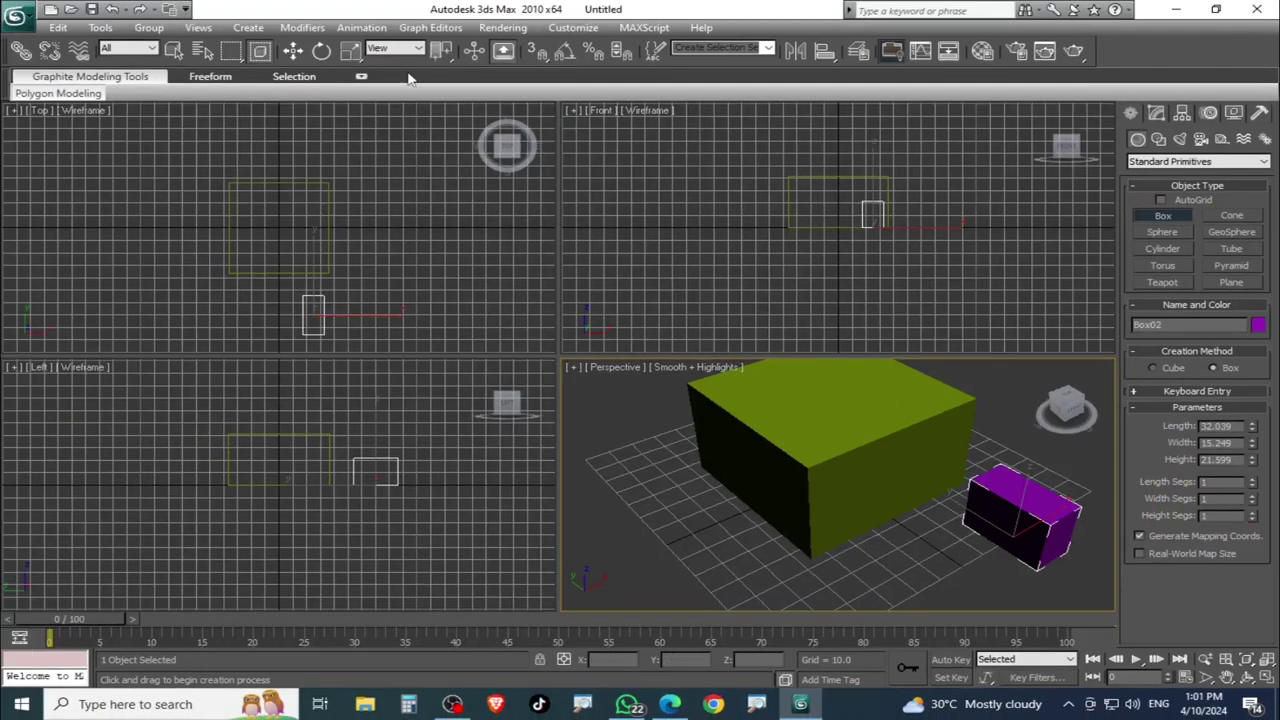
click(296, 54)
Select the green box and show its size parameters in the Modify panel.
click(294, 52)
click(930, 555)
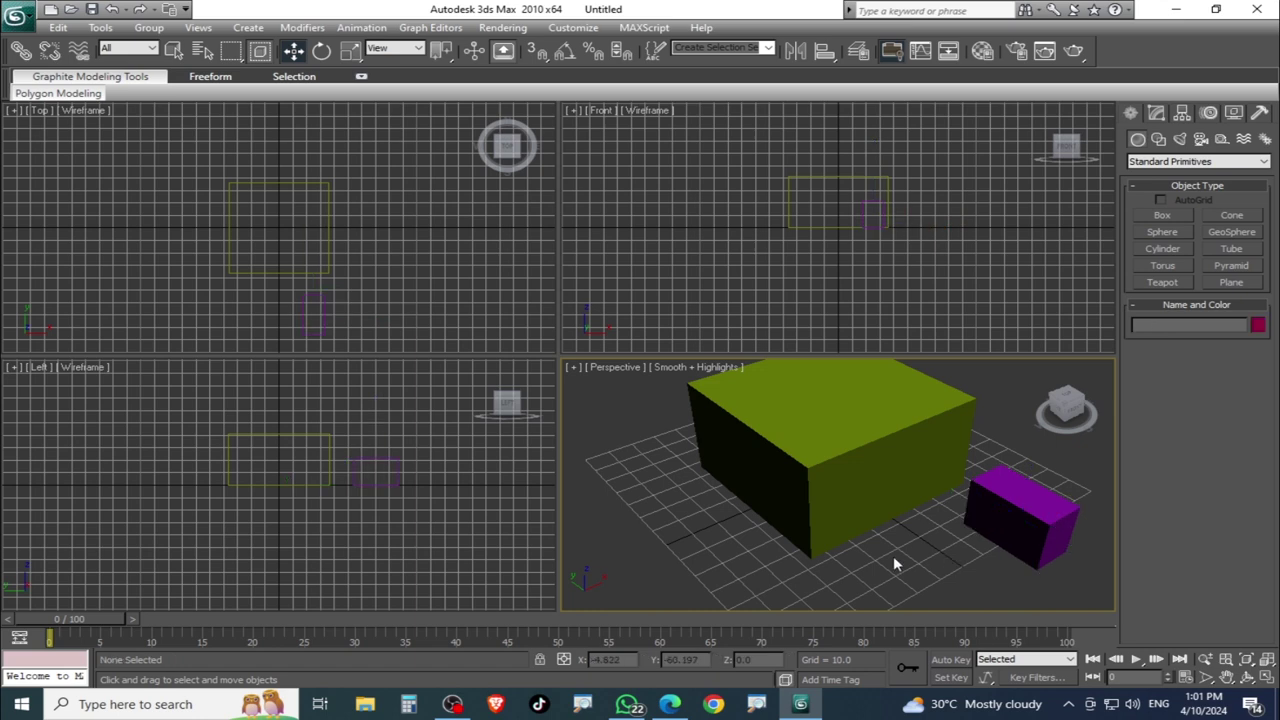
click(850, 464)
click(1044, 515)
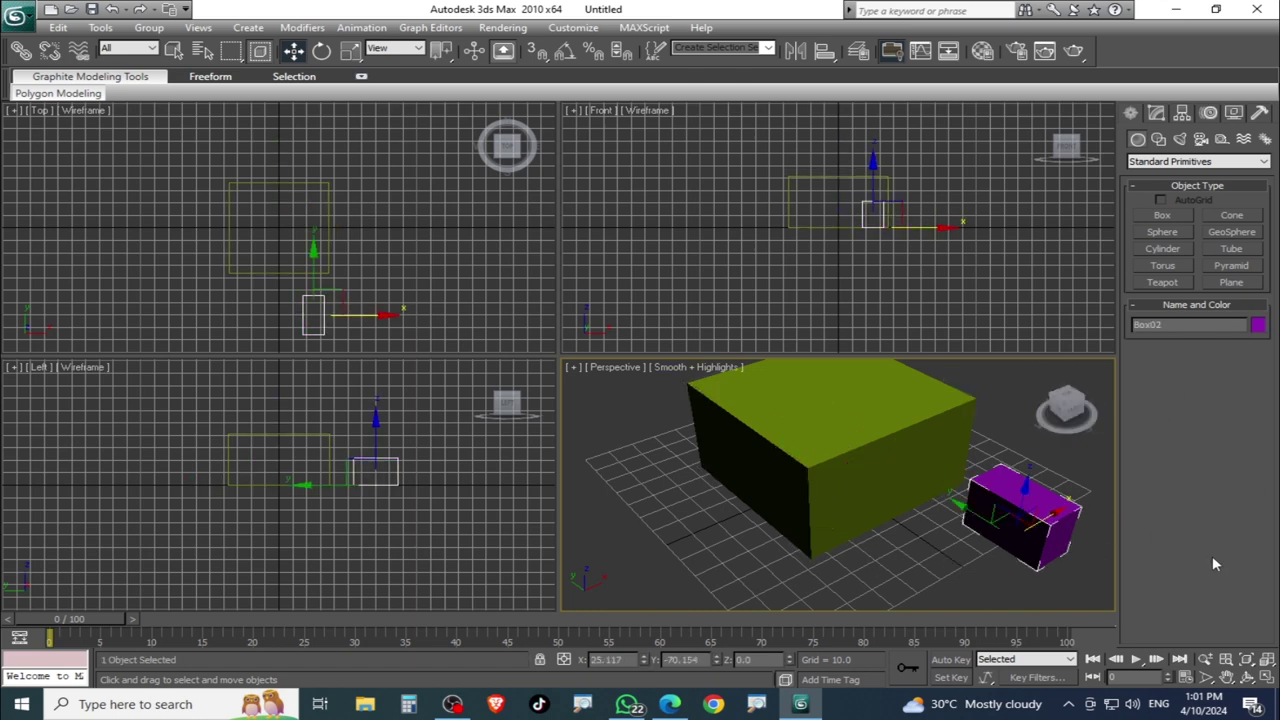
click(845, 476)
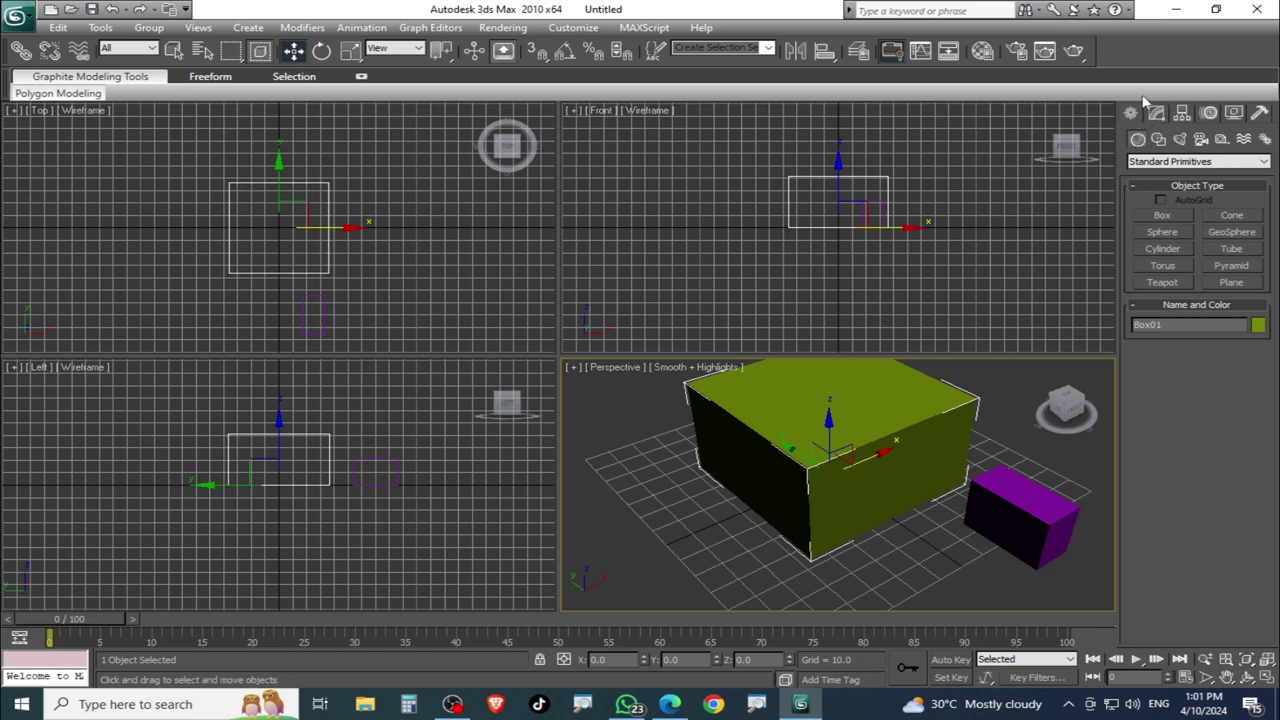
click(1152, 162)
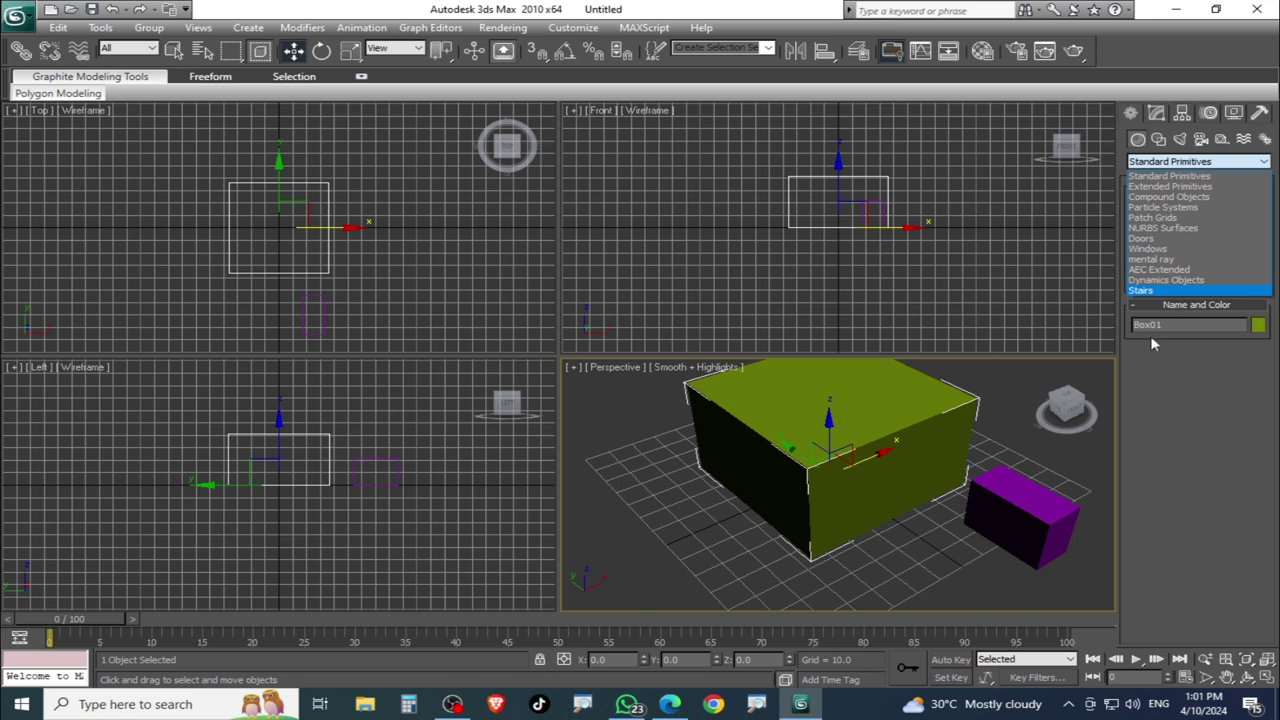
click(1140, 116)
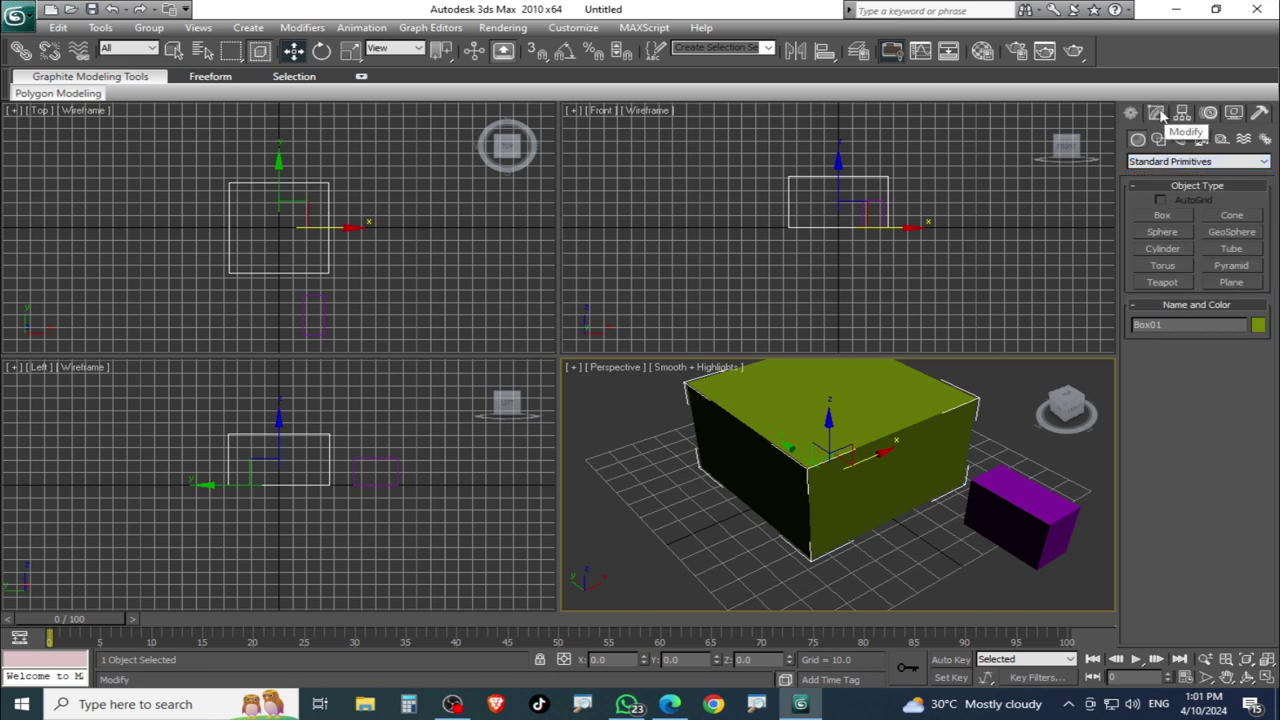
click(1158, 114)
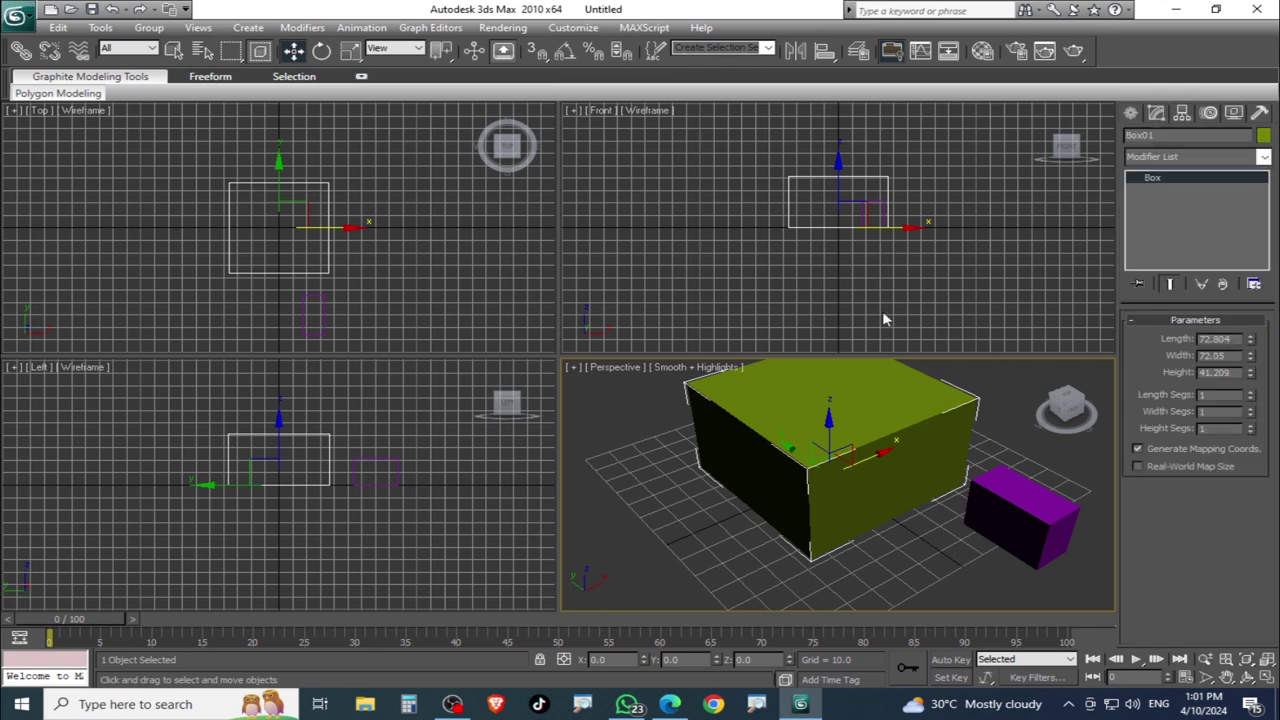
Delete the purple Box02, reselect the green box and dismiss the chat pop-up.
middle_drag(900, 465, 822, 491)
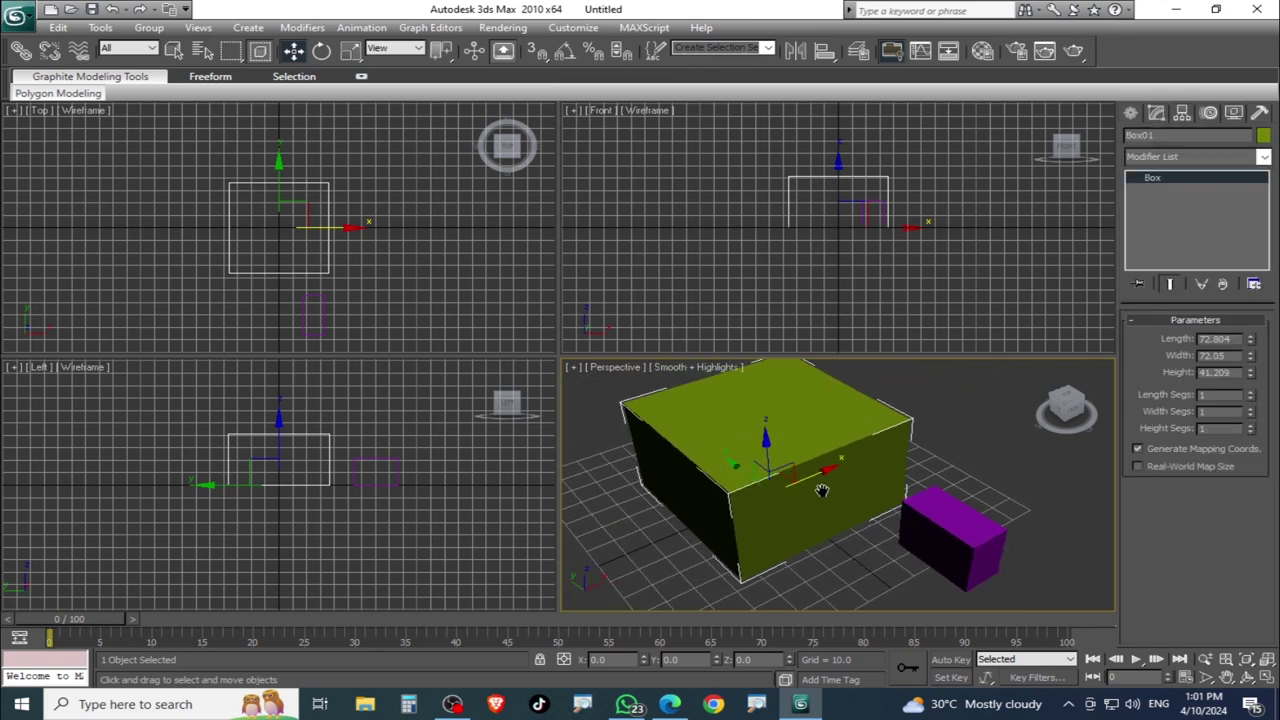
click(979, 547)
key(Delete)
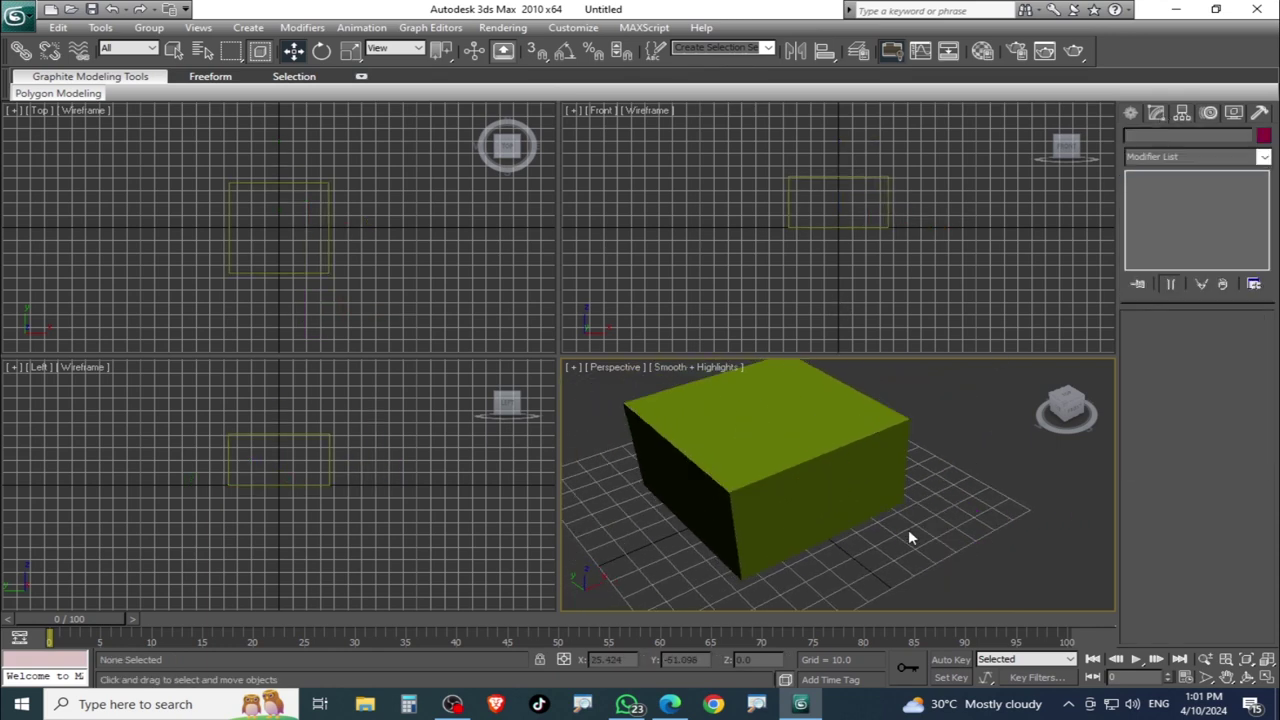
click(871, 511)
mouse_move(806, 492)
alt+middle_down()
mouse_move(856, 504)
mouse_move(863, 487)
mouse_move(1153, 359)
alt+middle_up()
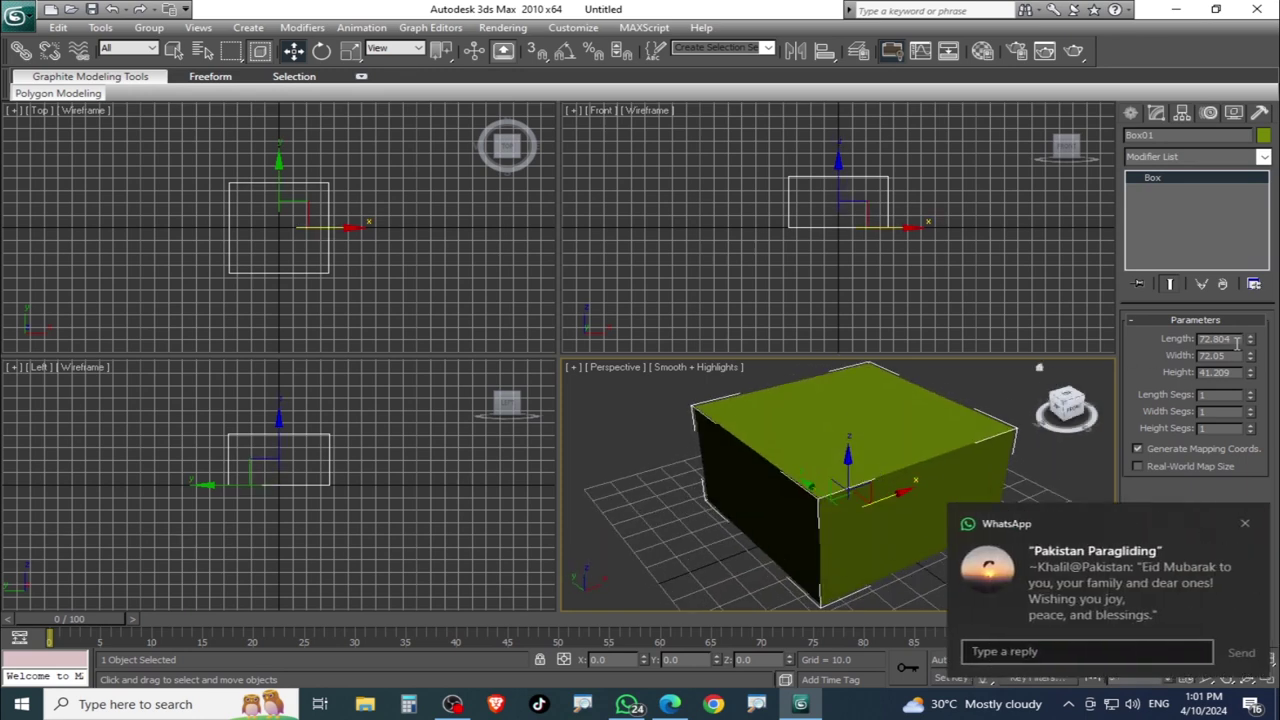
click(1240, 524)
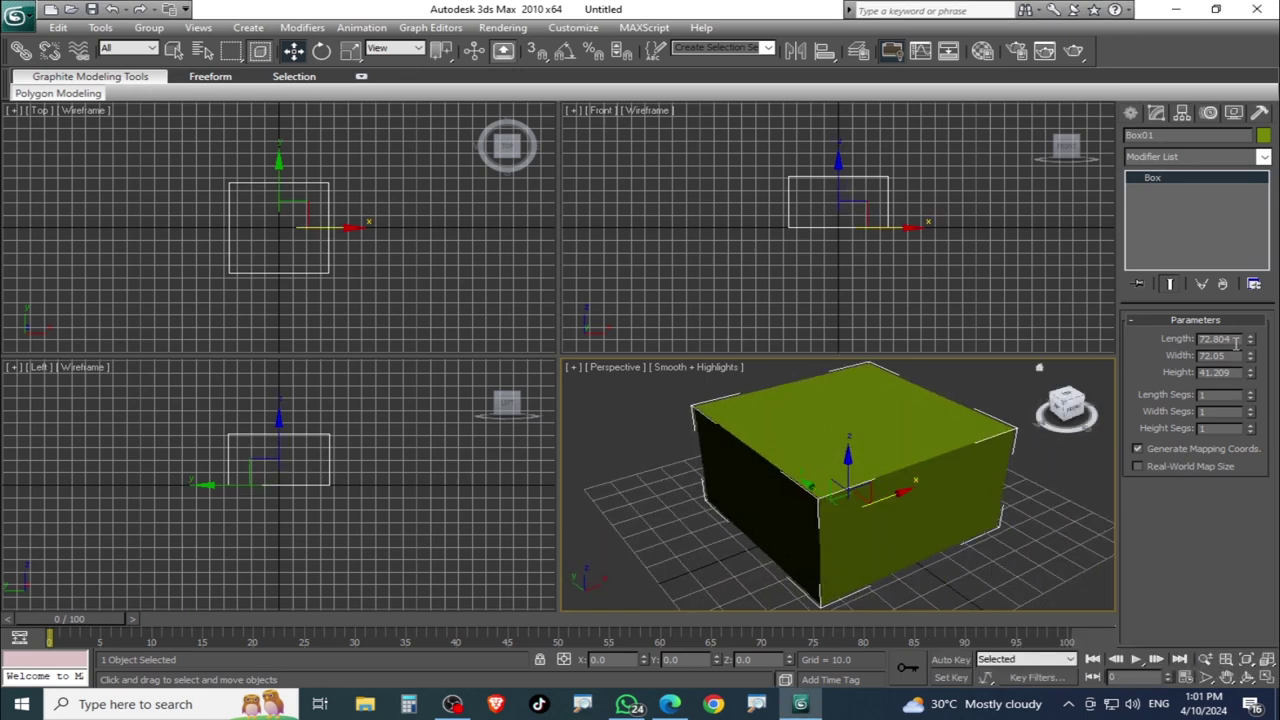
Enter 100 for Box01's Length, Width and Height, then orbit to a front view.
drag(1243, 341, 1087, 343)
text(1)
key(Tab)
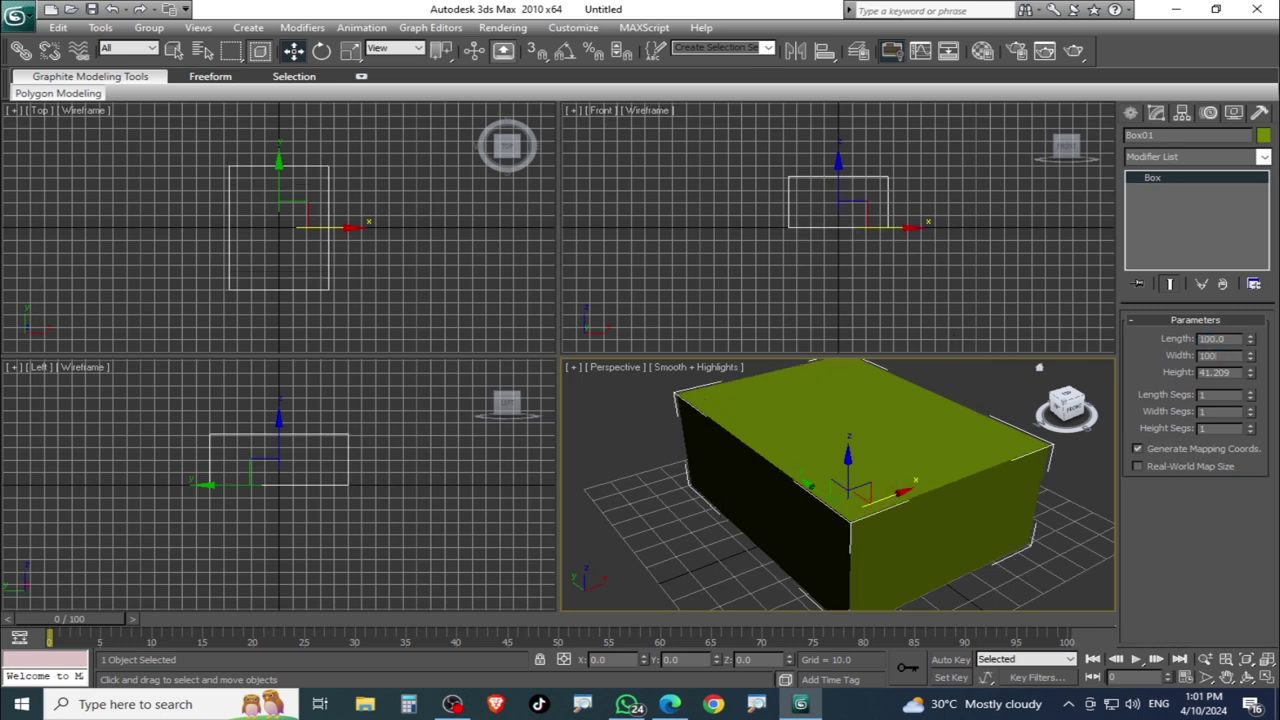
key(Tab)
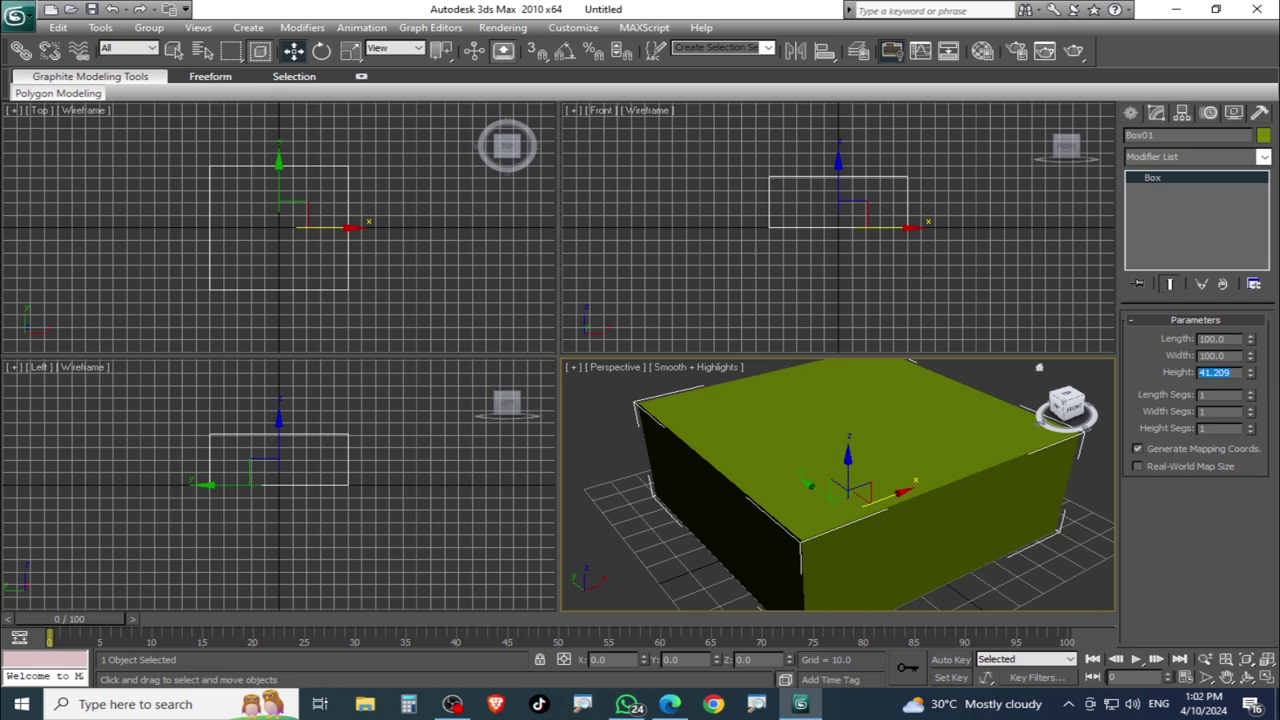
text(100)
key(Tab)
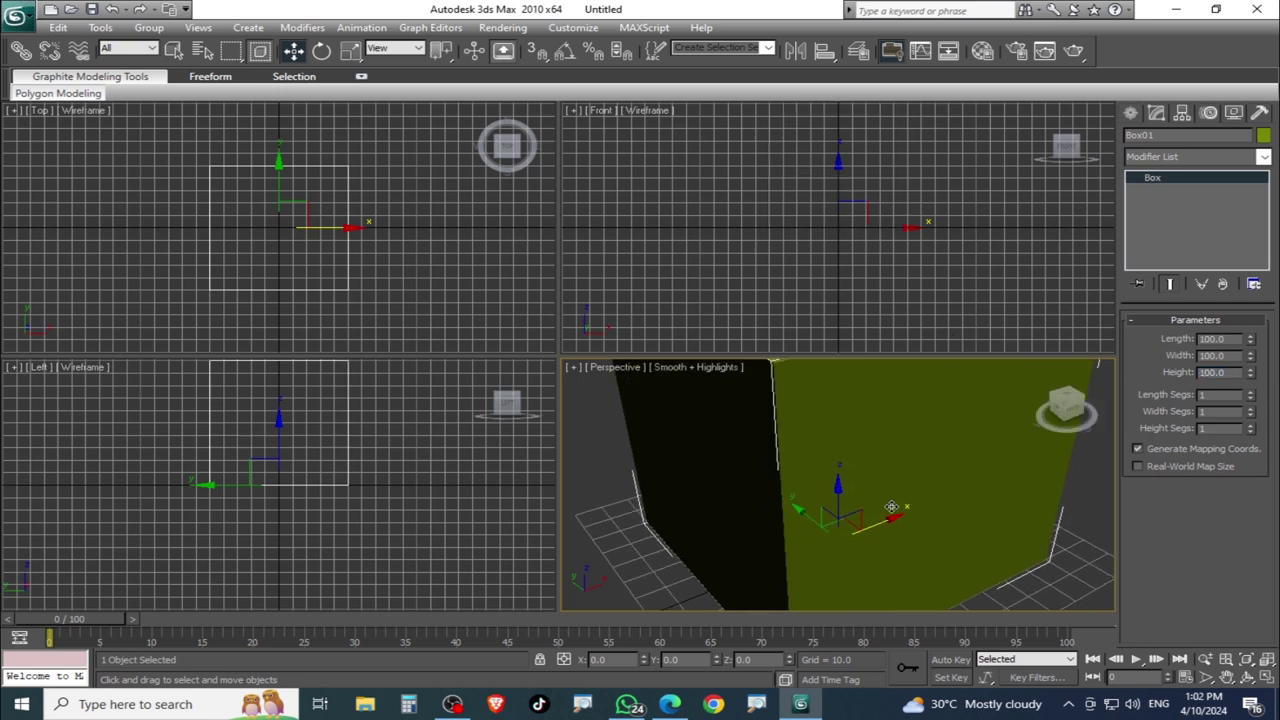
scroll(869, 511, down, 5)
mouse_move(869, 511)
alt+middle_down()
mouse_move(880, 476)
mouse_move(931, 542)
alt+middle_up()
click(931, 542)
click(879, 510)
scroll(875, 505, up, 2)
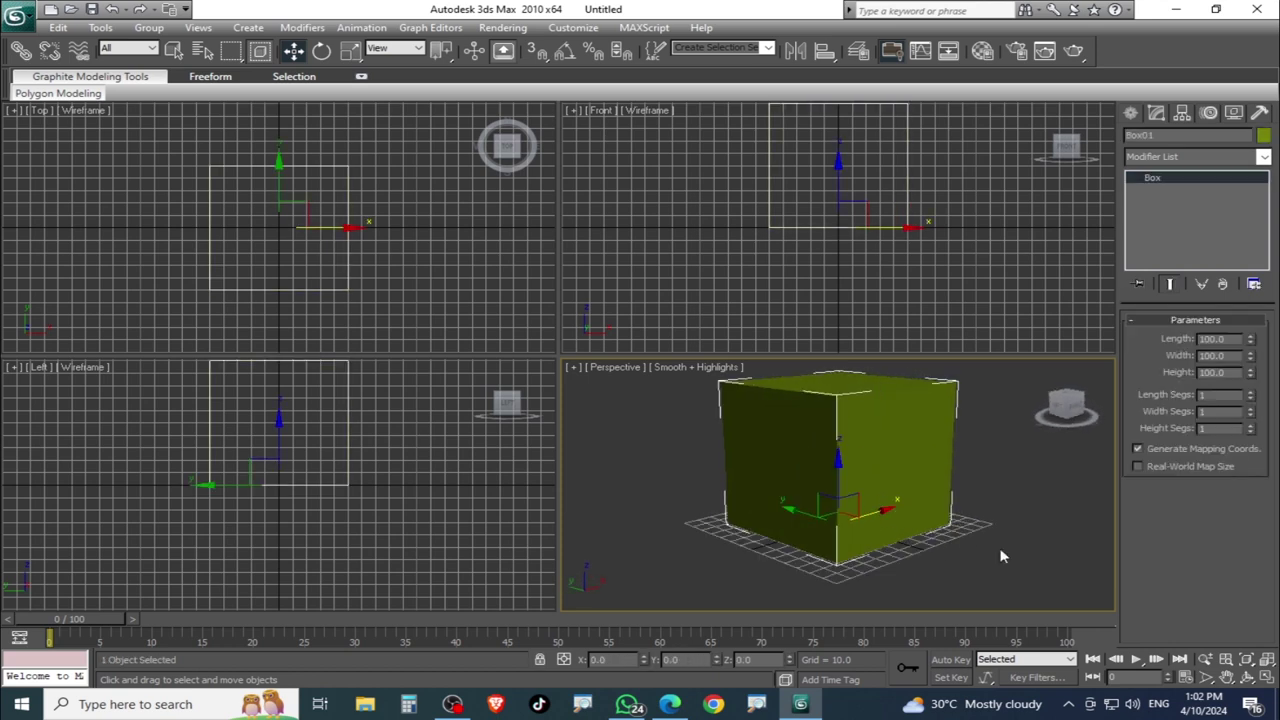
alt+middle_drag(945, 548, 847, 513)
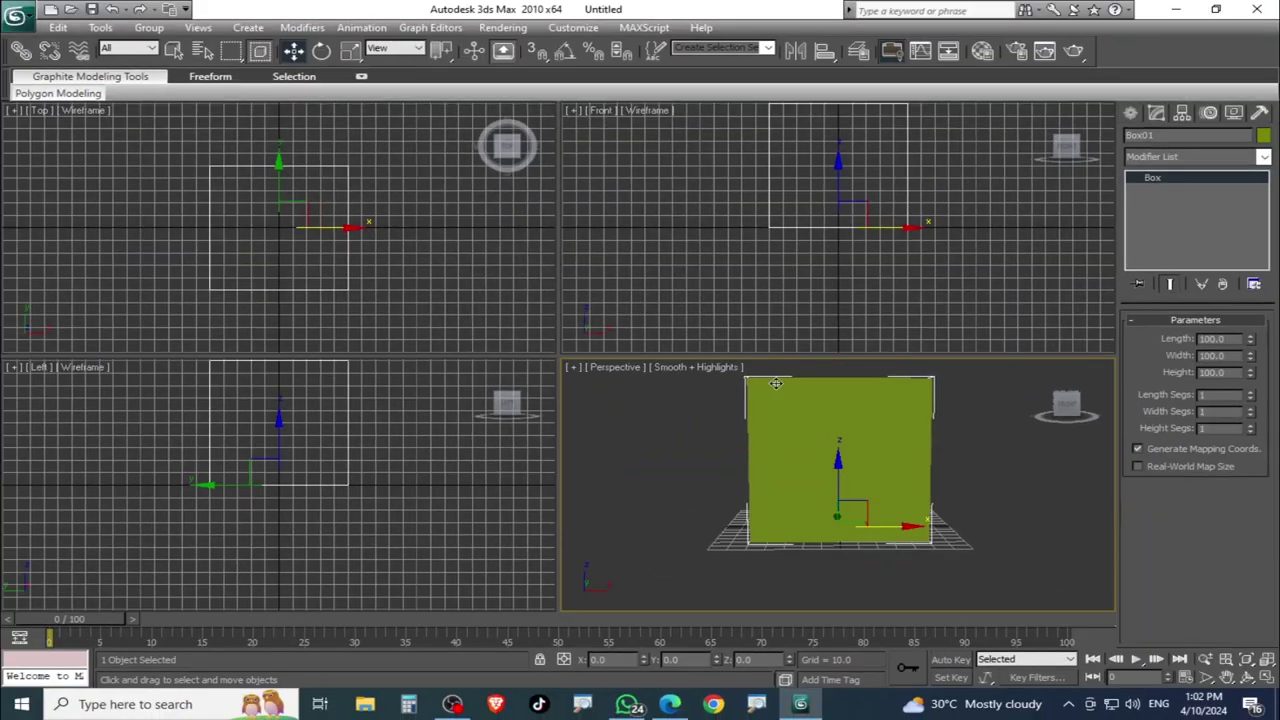
Pan the Front view to lower the box and switch it to shaded display.
right_click(895, 315)
click(896, 320)
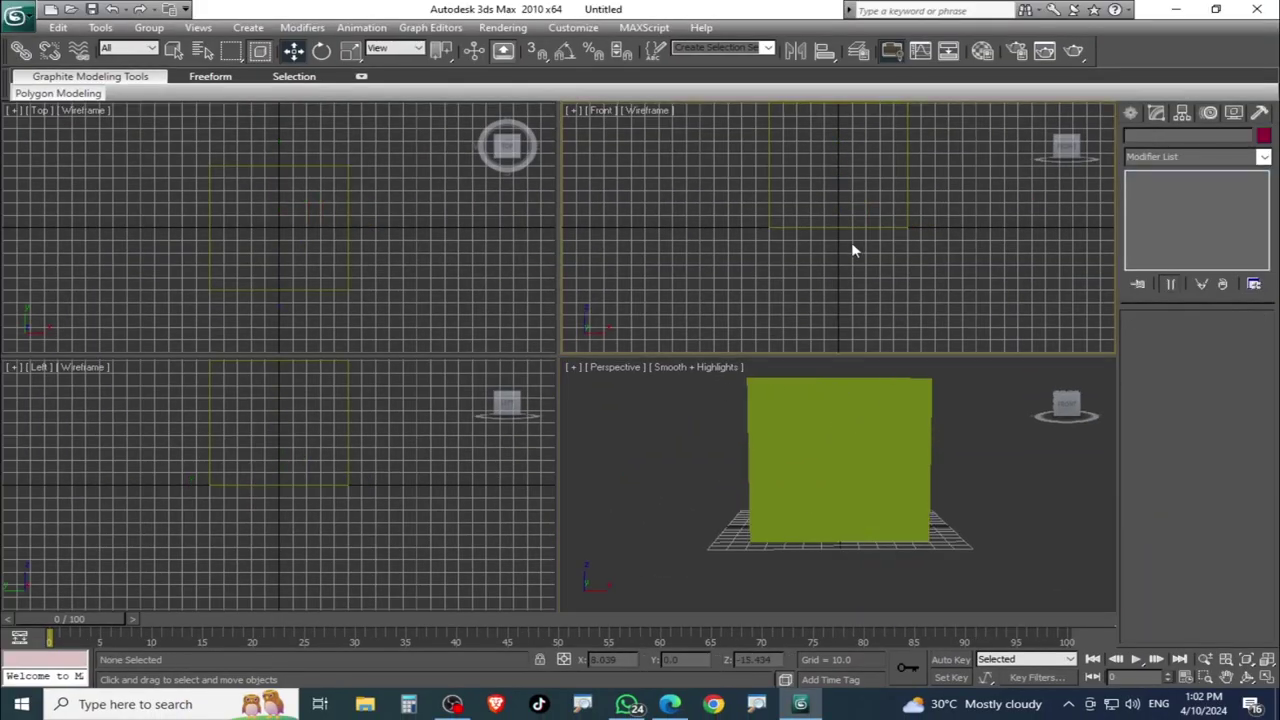
middle_drag(949, 266, 877, 229)
click(767, 229)
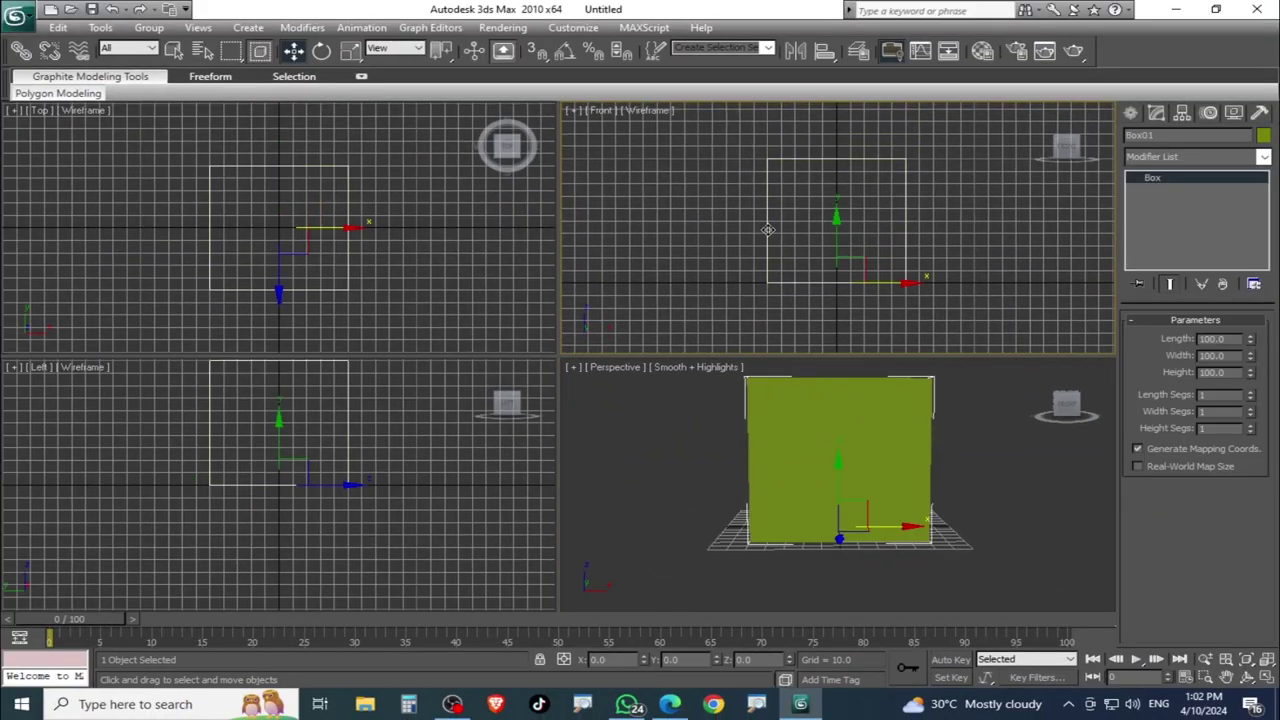
key(F3)
Shade the Top and Left views, then select the cube and zoom in.
click(530, 300)
key(F3)
click(418, 420)
key(F3)
key(F3)
middle_drag(425, 440, 460, 514)
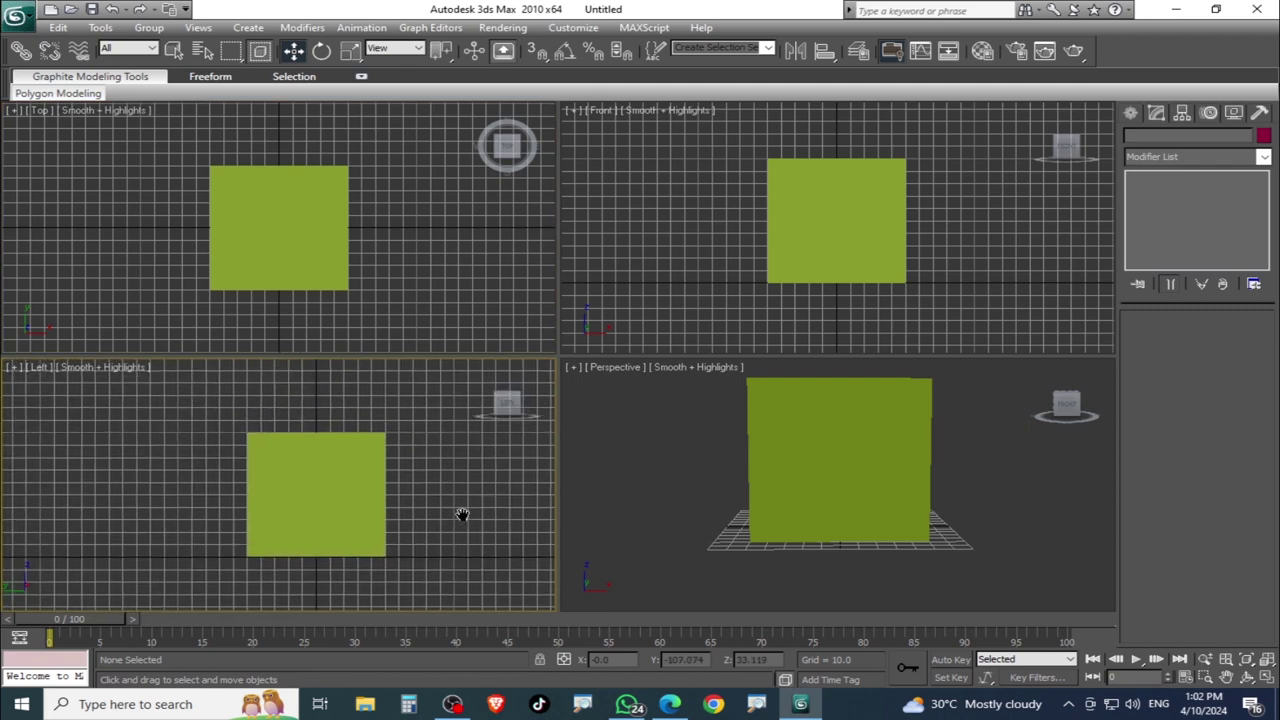
click(271, 202)
scroll(285, 232, up, 2)
scroll(314, 255, up, 1)
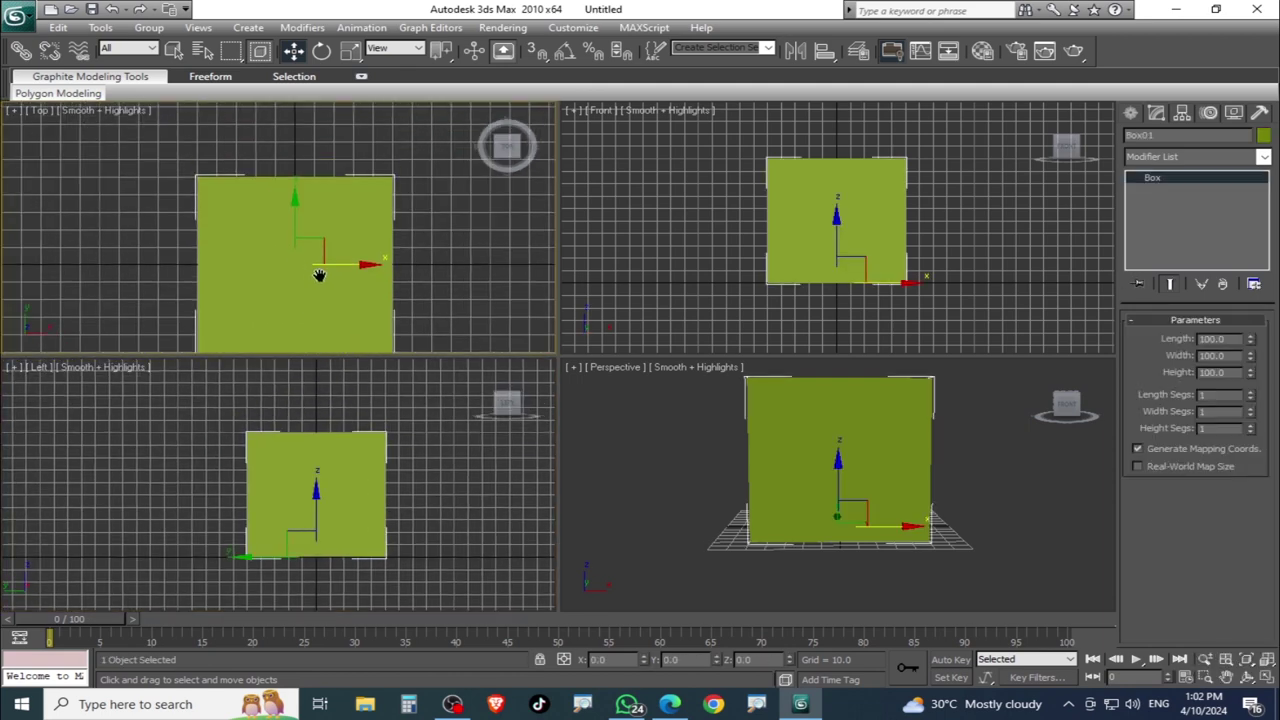
scroll(320, 276, up, 1)
scroll(324, 232, up, 1)
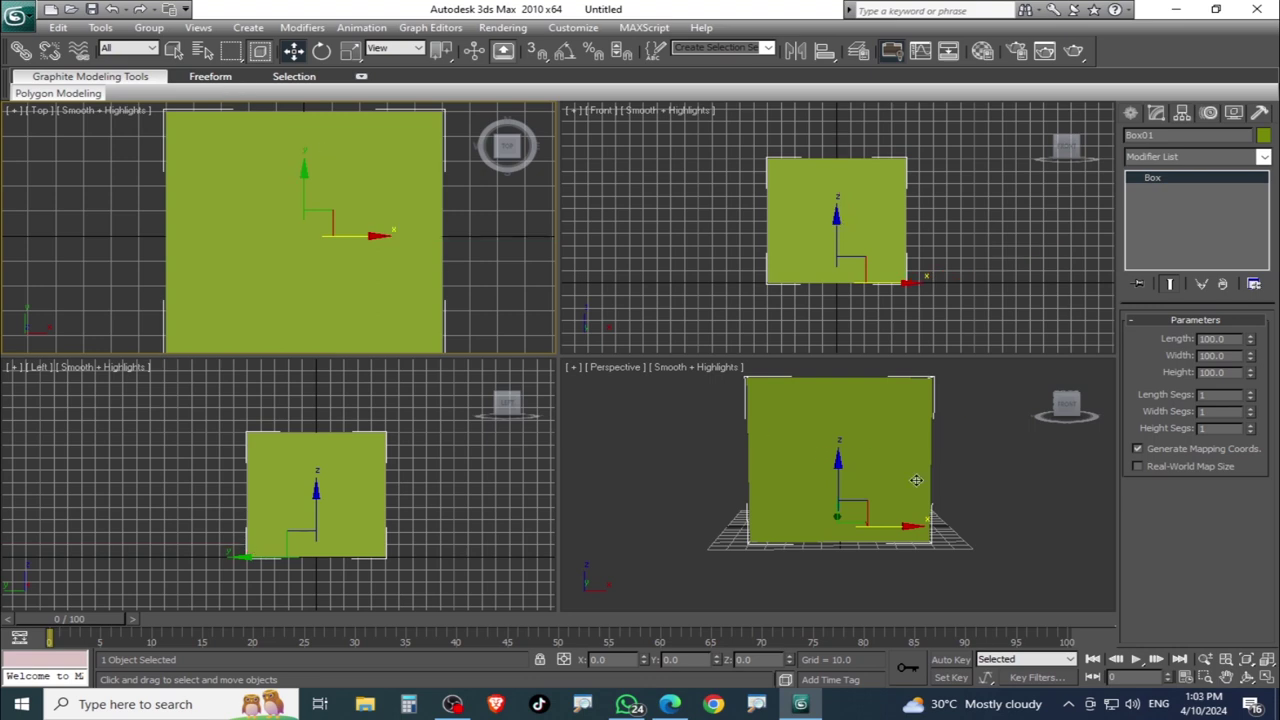
Orbit the Perspective view to look down on Box01, then drag its Height spinner.
click(1068, 415)
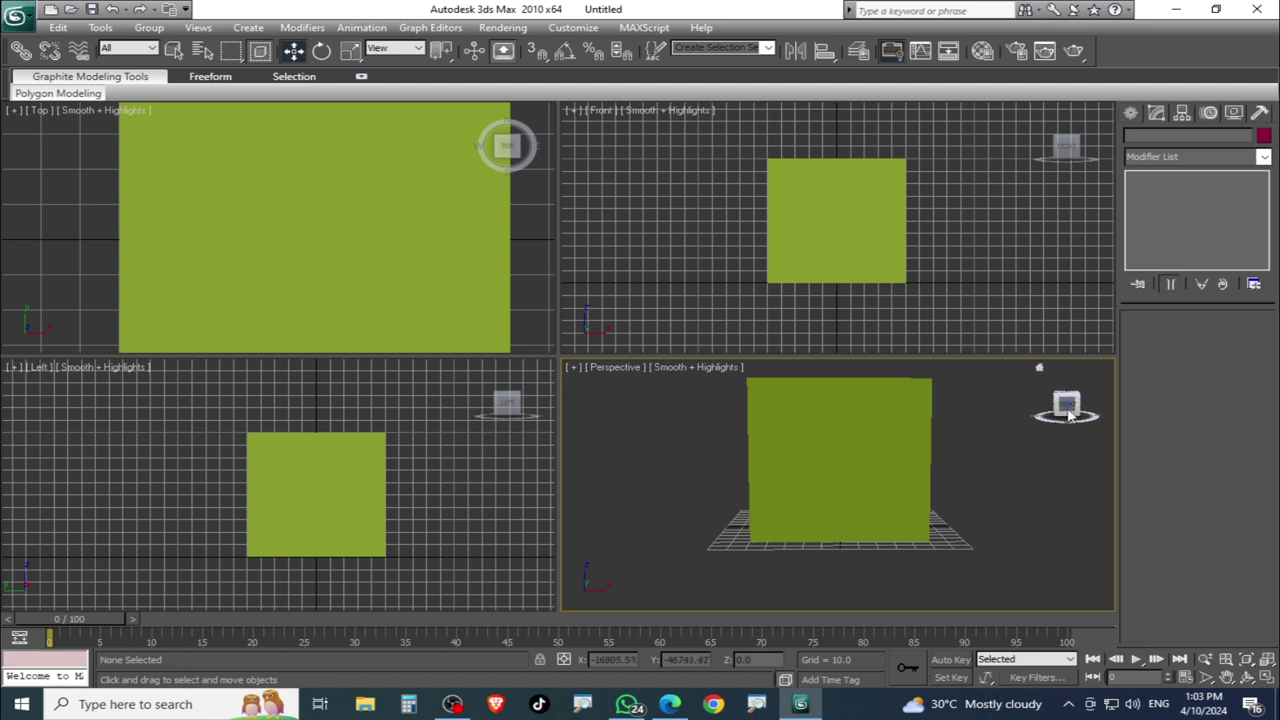
click(920, 468)
click(1067, 410)
mouse_move(1067, 408)
mouse_down()
mouse_move(1085, 410)
mouse_move(1067, 415)
mouse_move(1068, 403)
mouse_up()
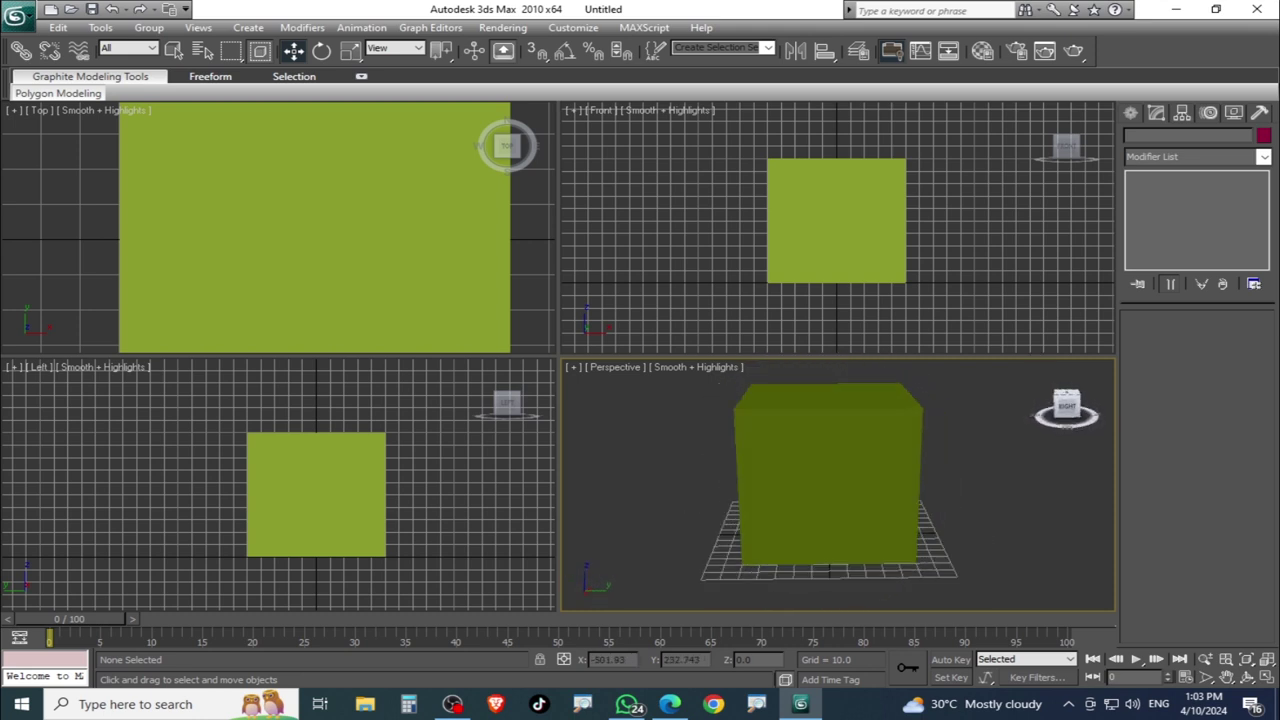
key(ctrl+w)
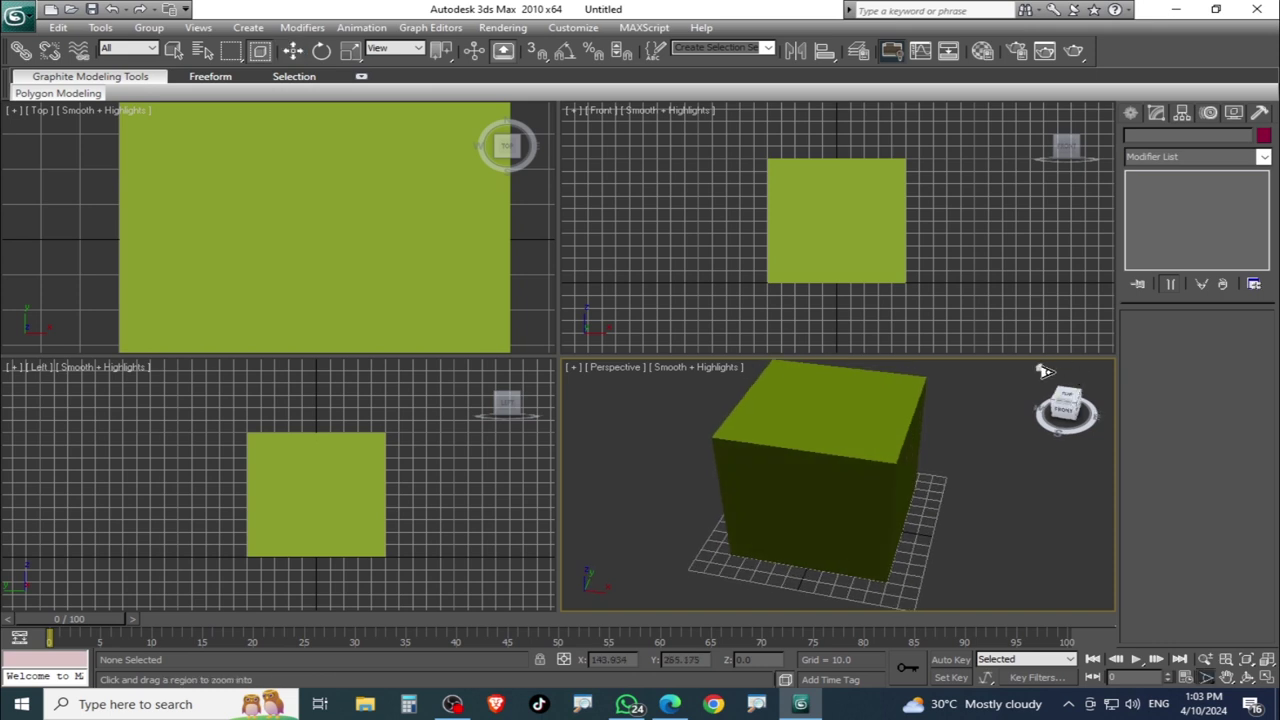
click(293, 50)
click(854, 469)
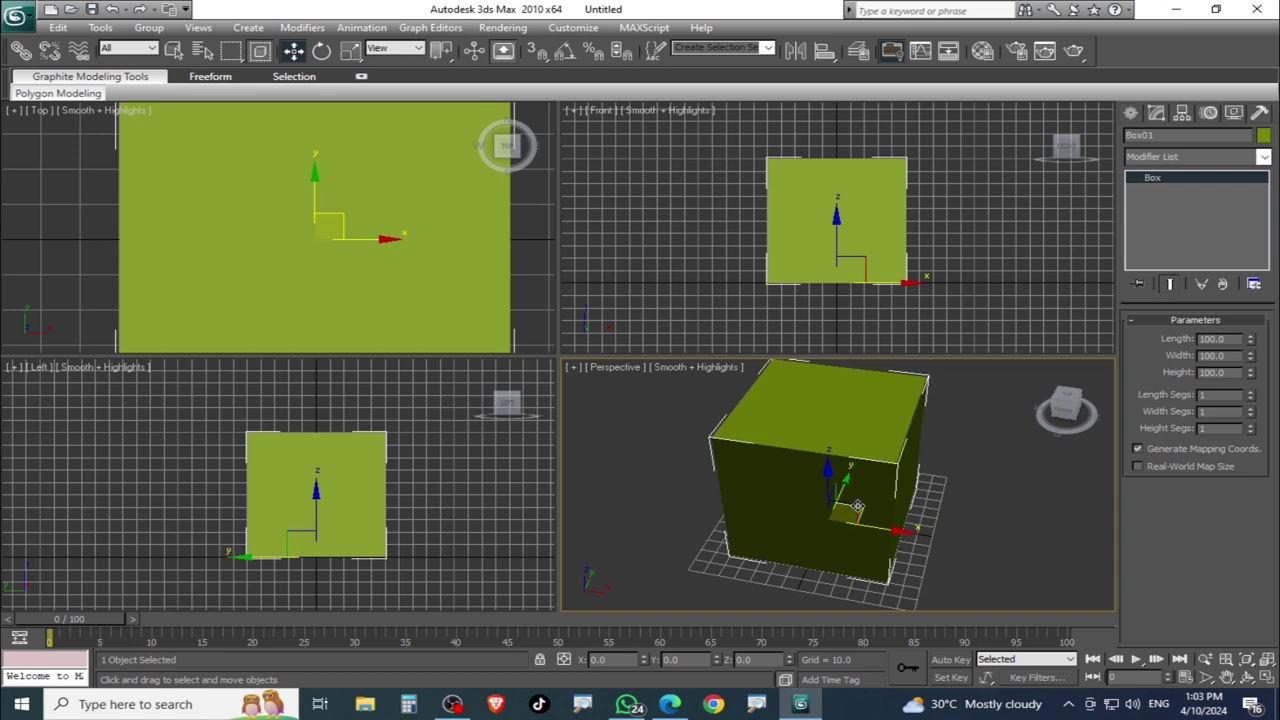
alt+middle_drag(854, 469, 910, 475)
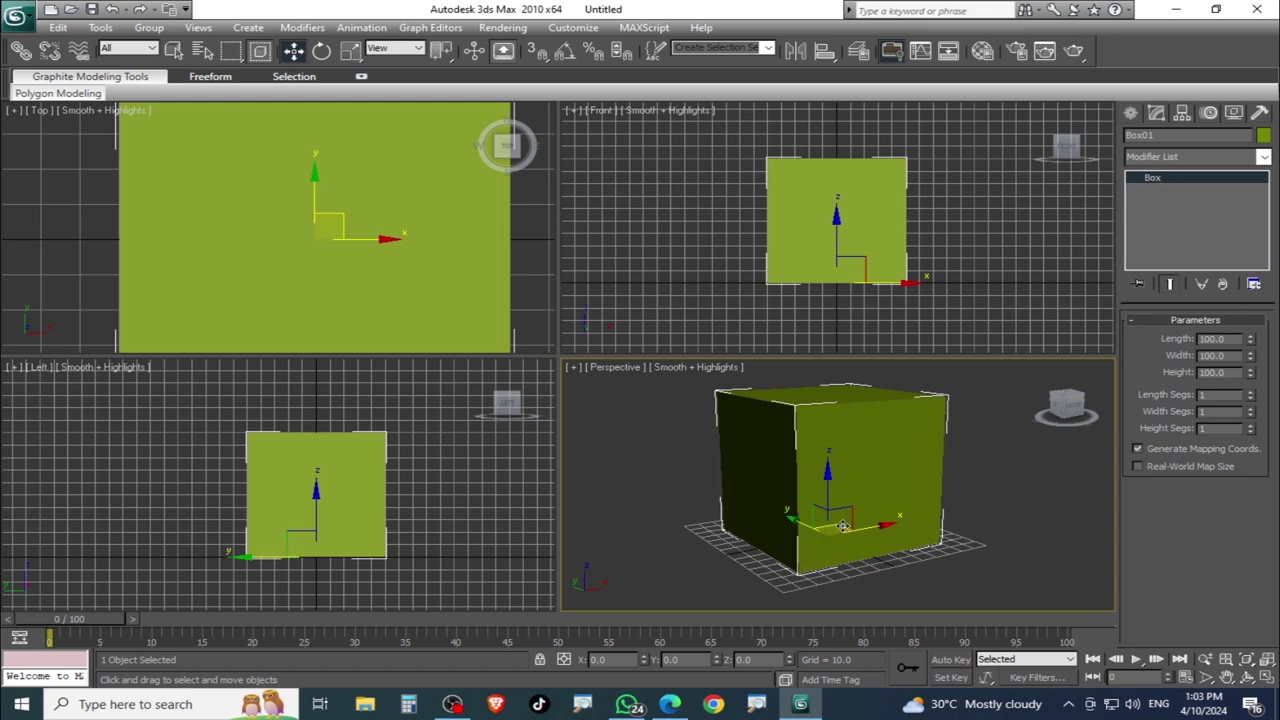
alt+middle_drag(843, 526, 855, 505)
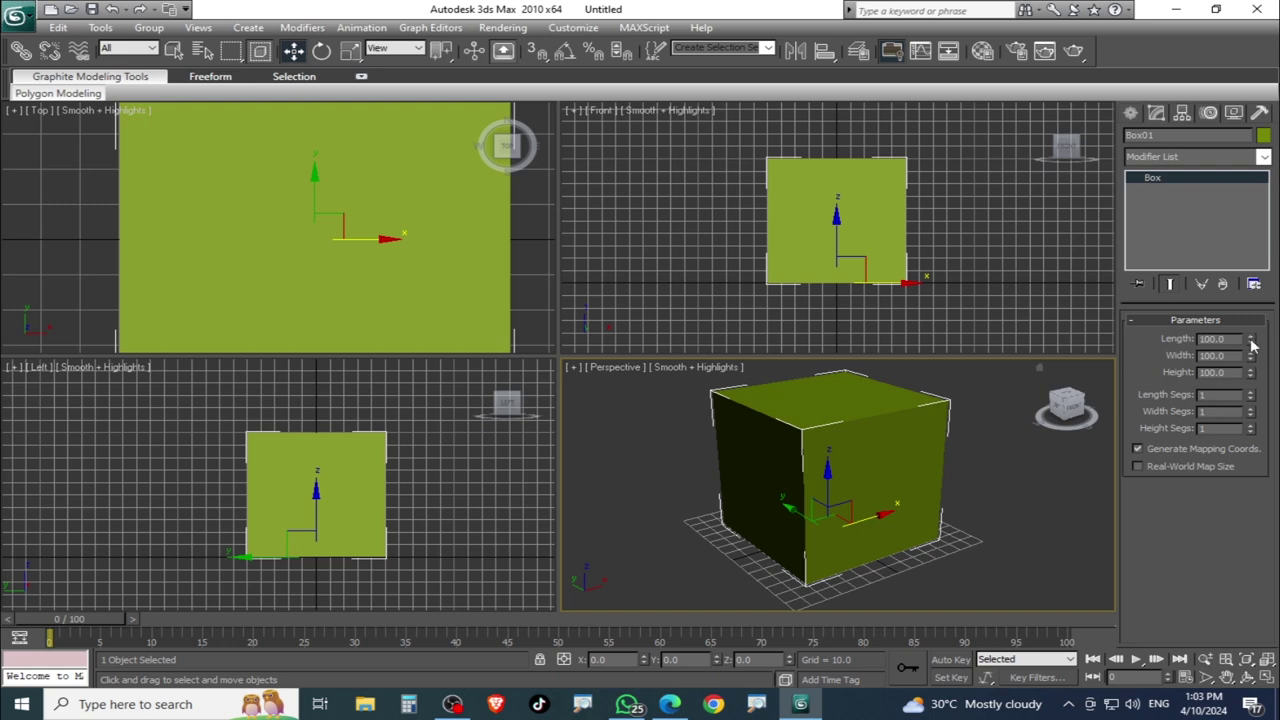
mouse_move(1250, 378)
mouse_down()
mouse_move(1250, 446)
mouse_move(1250, 343)
mouse_move(1250, 375)
mouse_move(1250, 360)
mouse_move(1278, 349)
mouse_up()
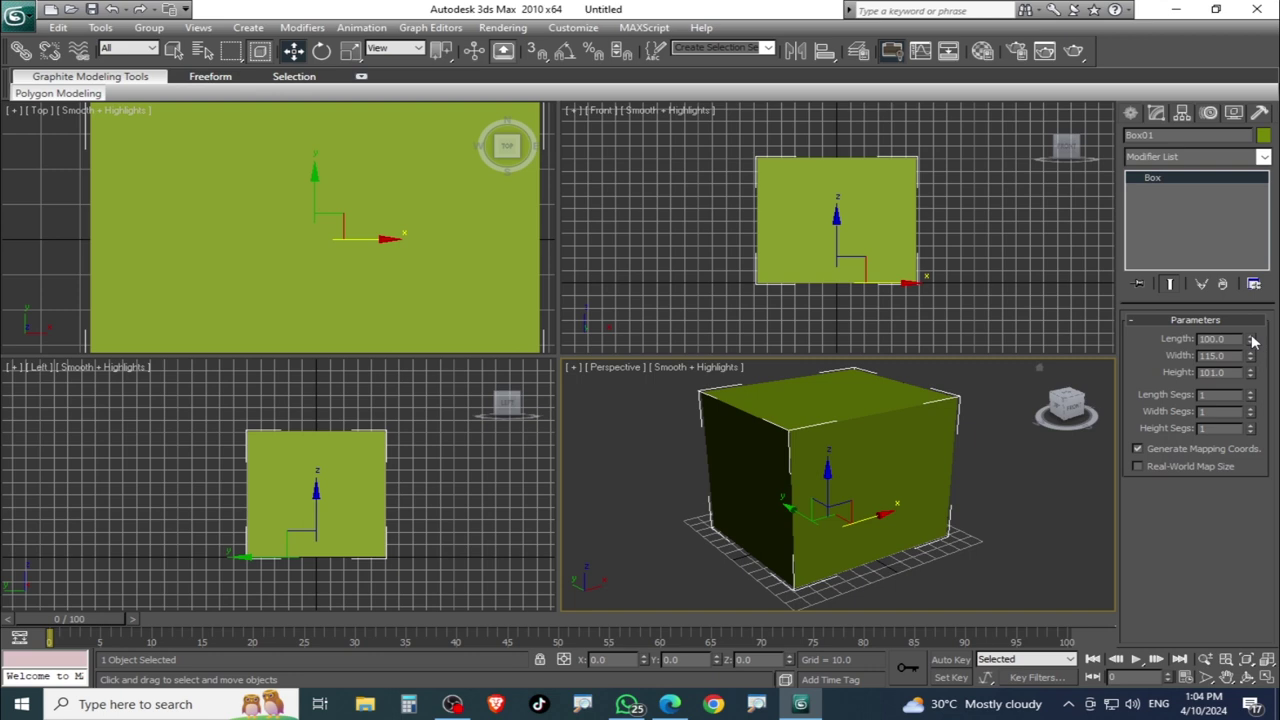
Drag Box01's Length spinner to 128, then reselect the box and orbit the view.
mouse_move(1253, 341)
mouse_down()
mouse_move(1241, 308)
mouse_move(1245, 363)
mouse_up()
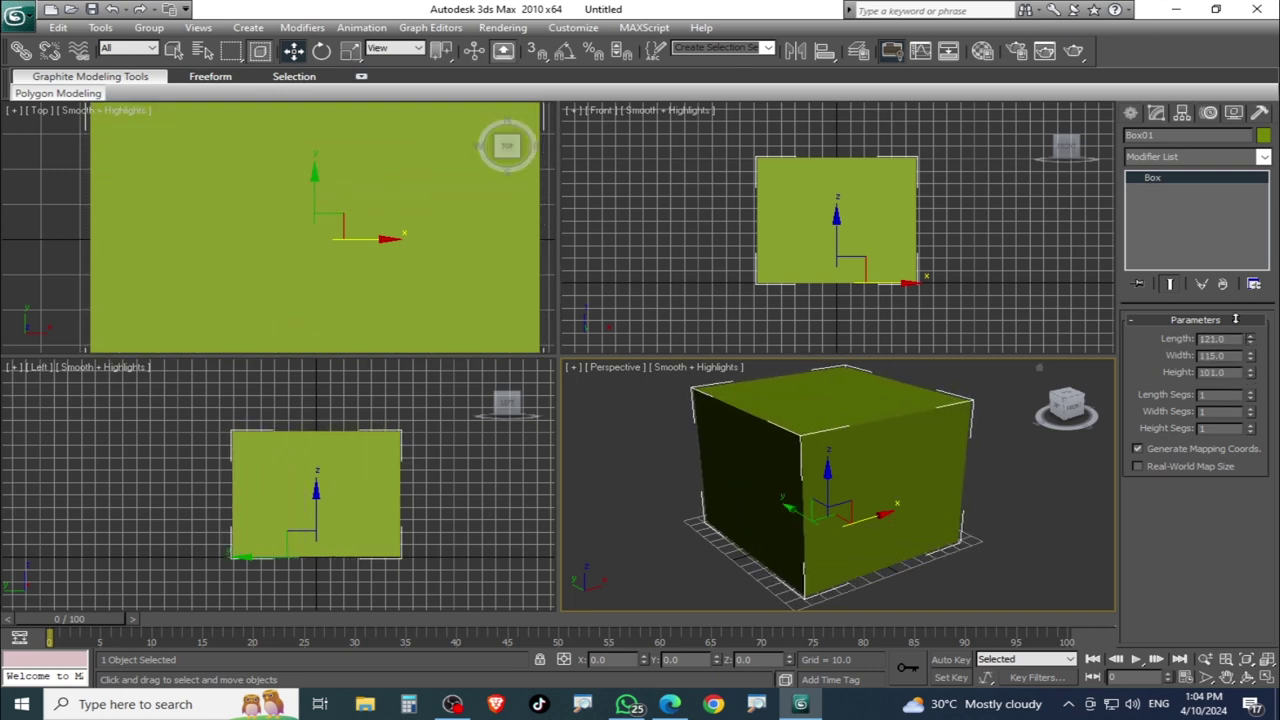
drag(1245, 363, 1249, 338)
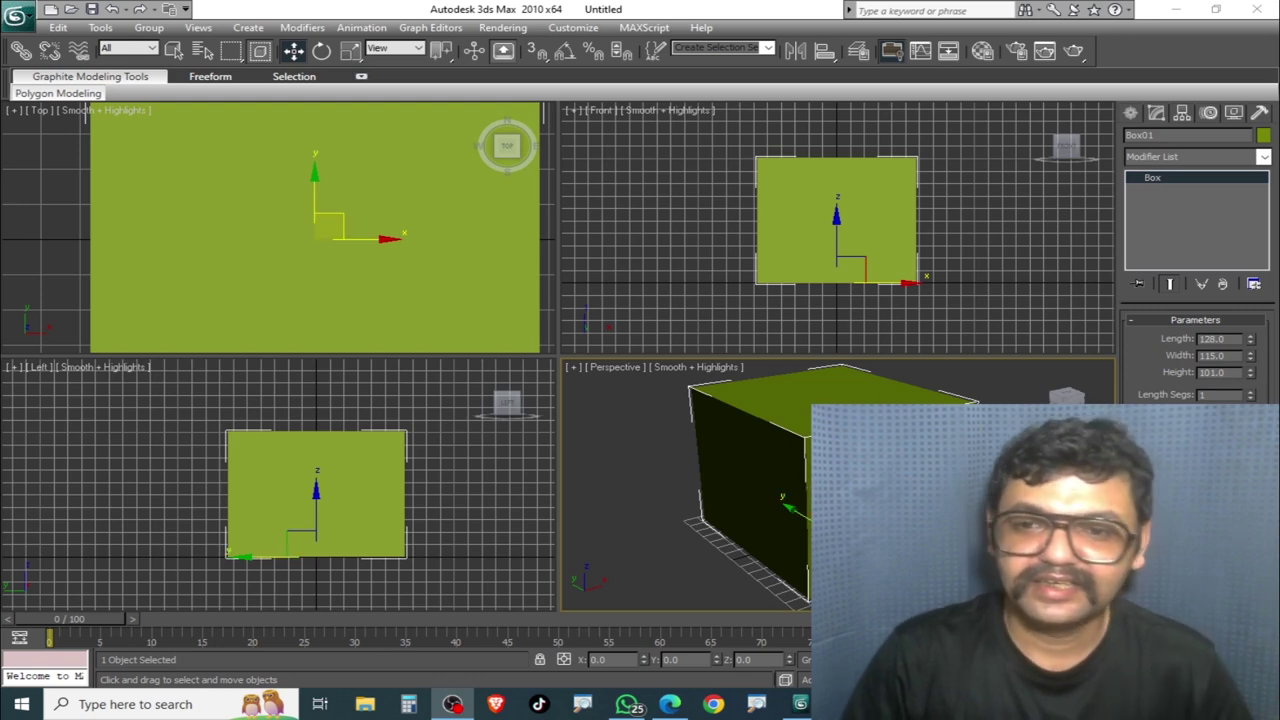
key(ctrl+d)
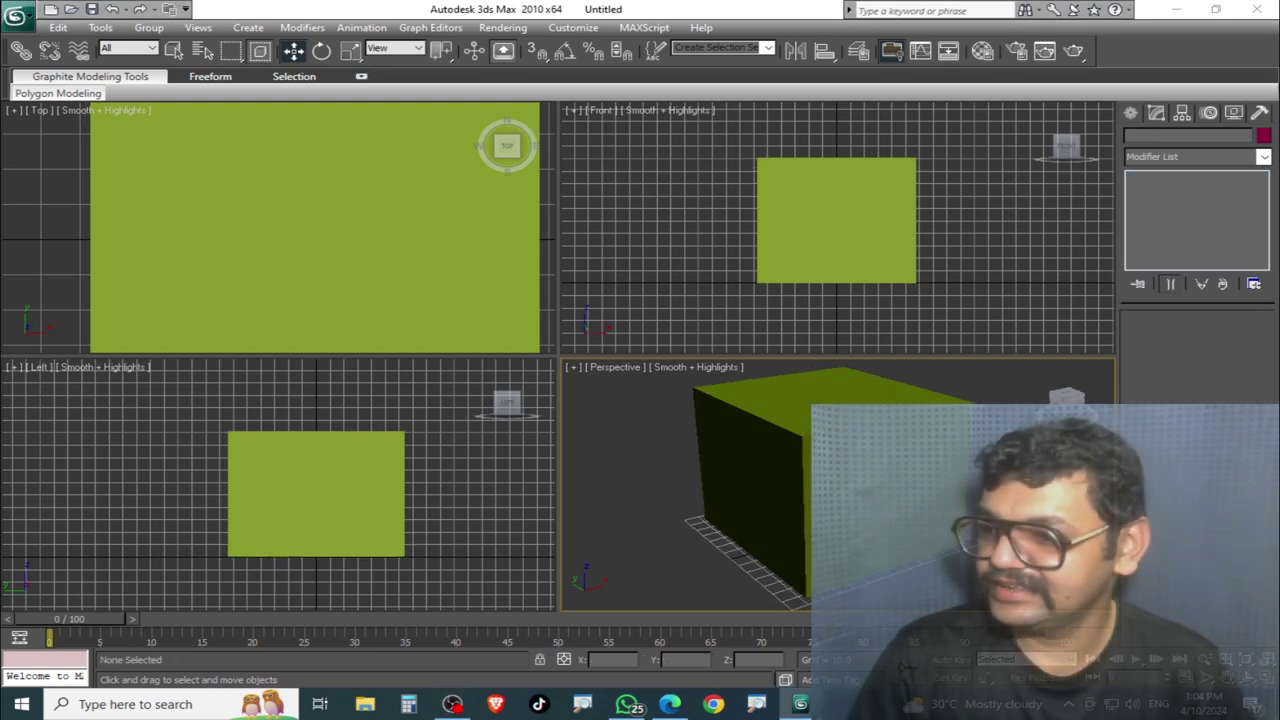
click(827, 491)
alt+middle_drag(903, 506, 887, 487)
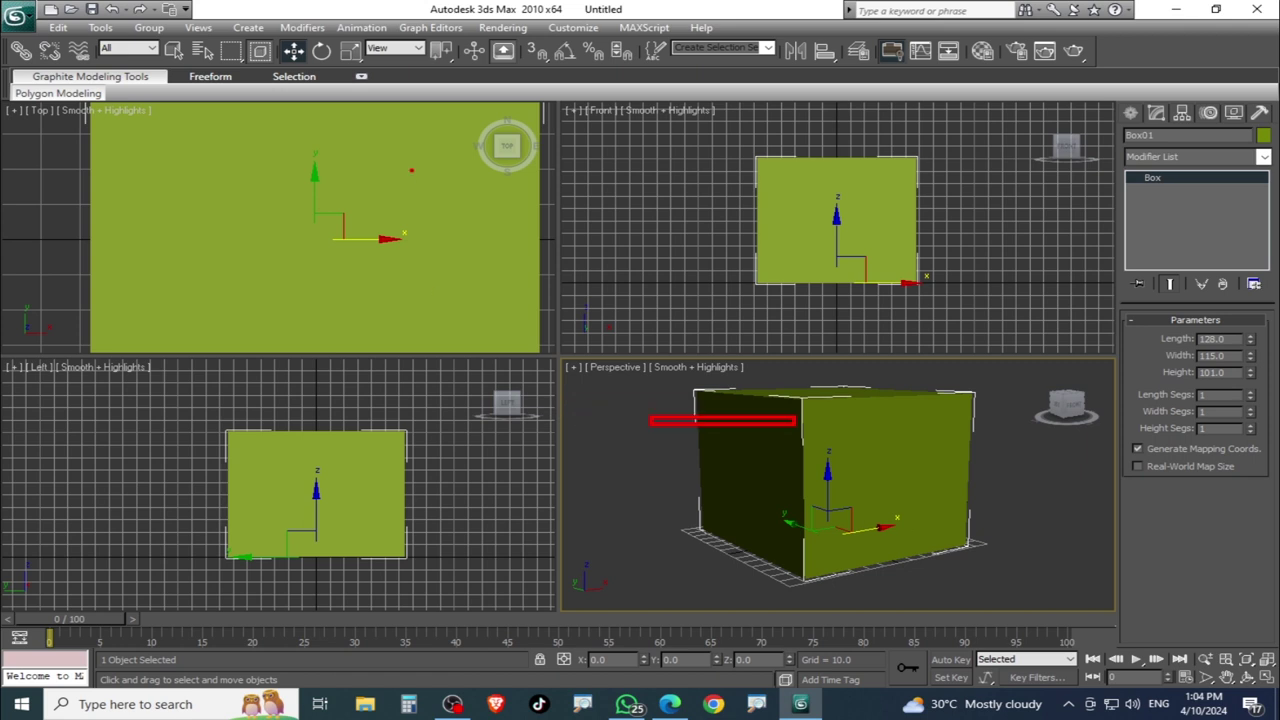
alt+middle_drag(933, 508, 841, 492)
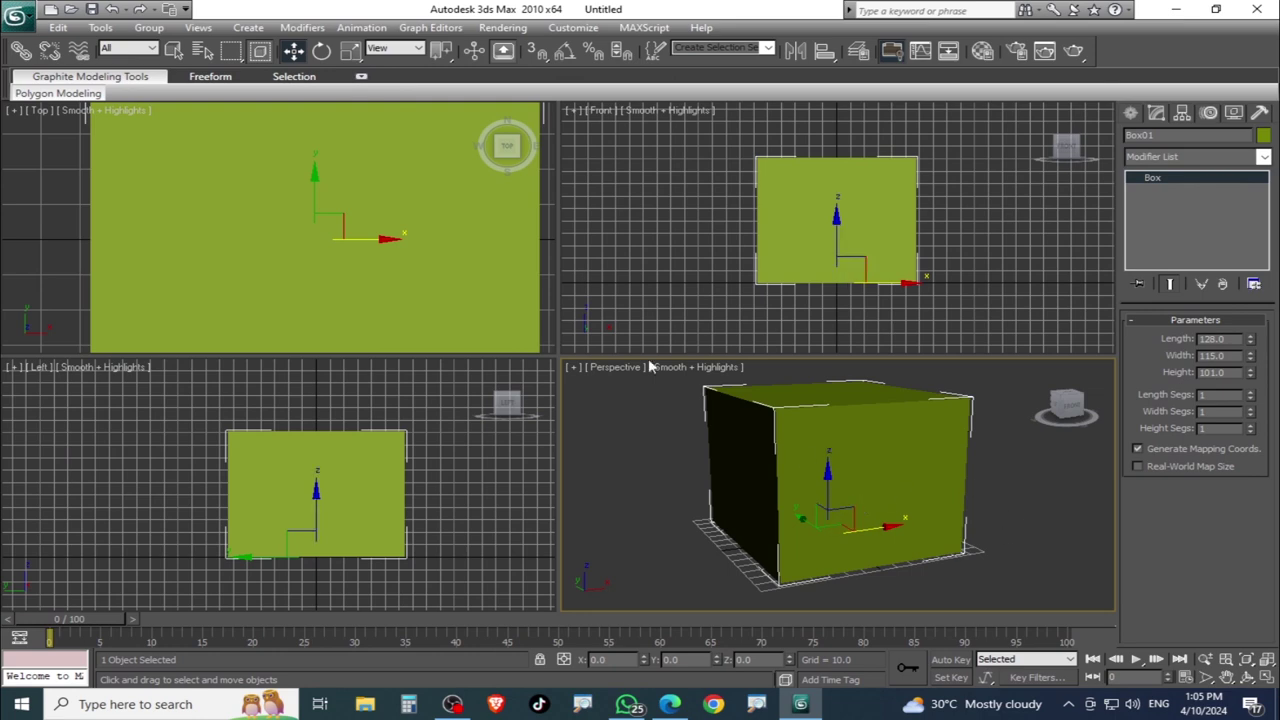
click(418, 49)
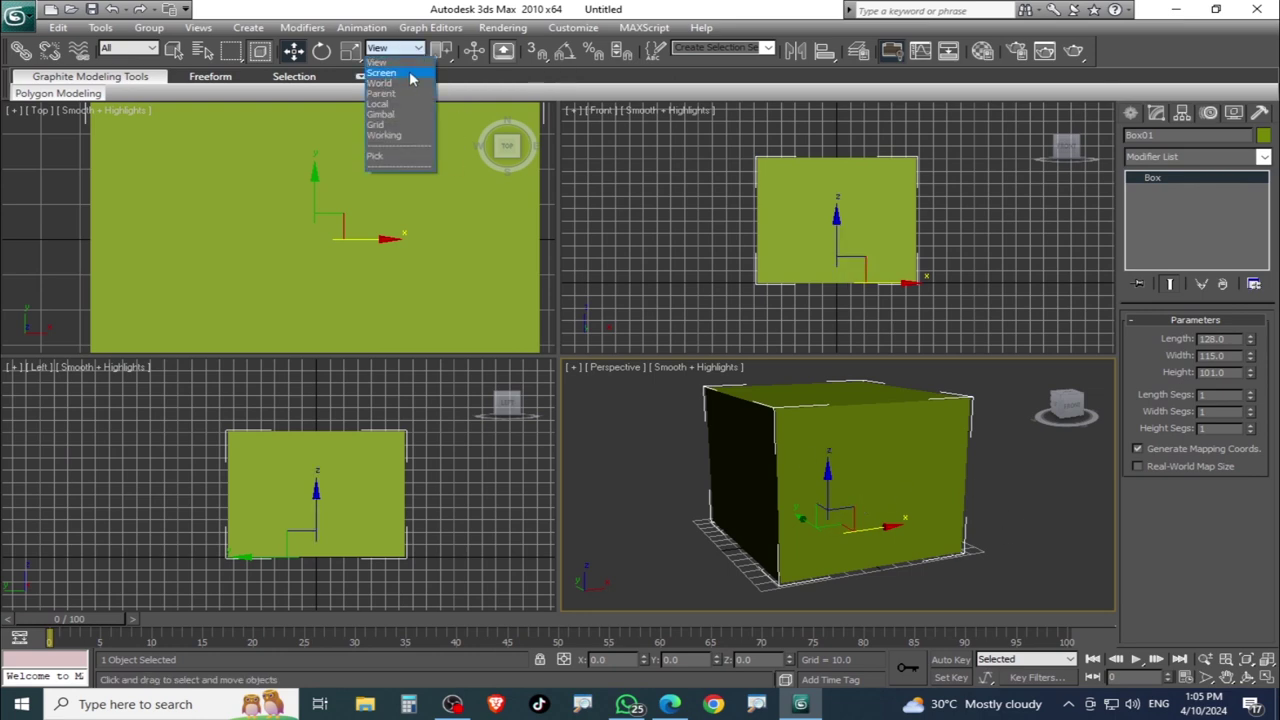
Set the Reference Coordinate System to Screen and reselect the box.
click(410, 73)
click(981, 530)
click(903, 509)
Orbit the Perspective view around the box to check it from several angles.
alt+middle_drag(903, 509, 878, 543)
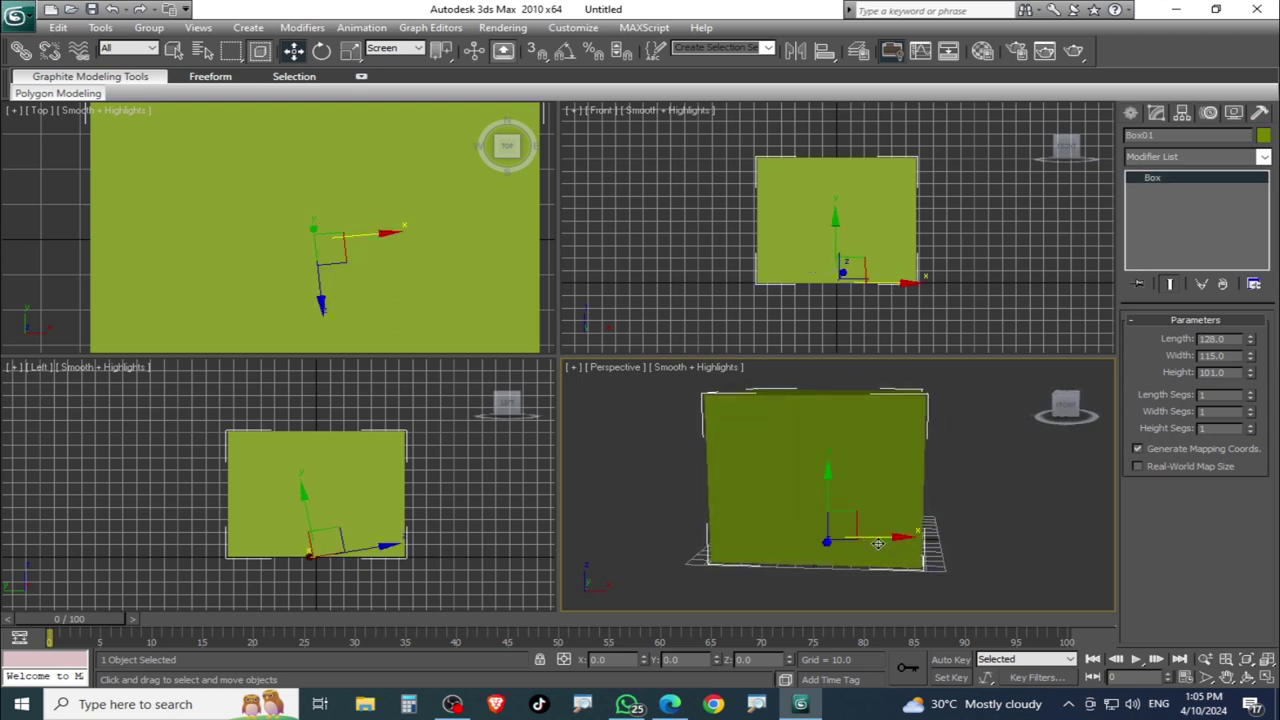
scroll(878, 543, up, 3)
scroll(870, 535, down, 1)
alt+middle_drag(863, 545, 875, 575)
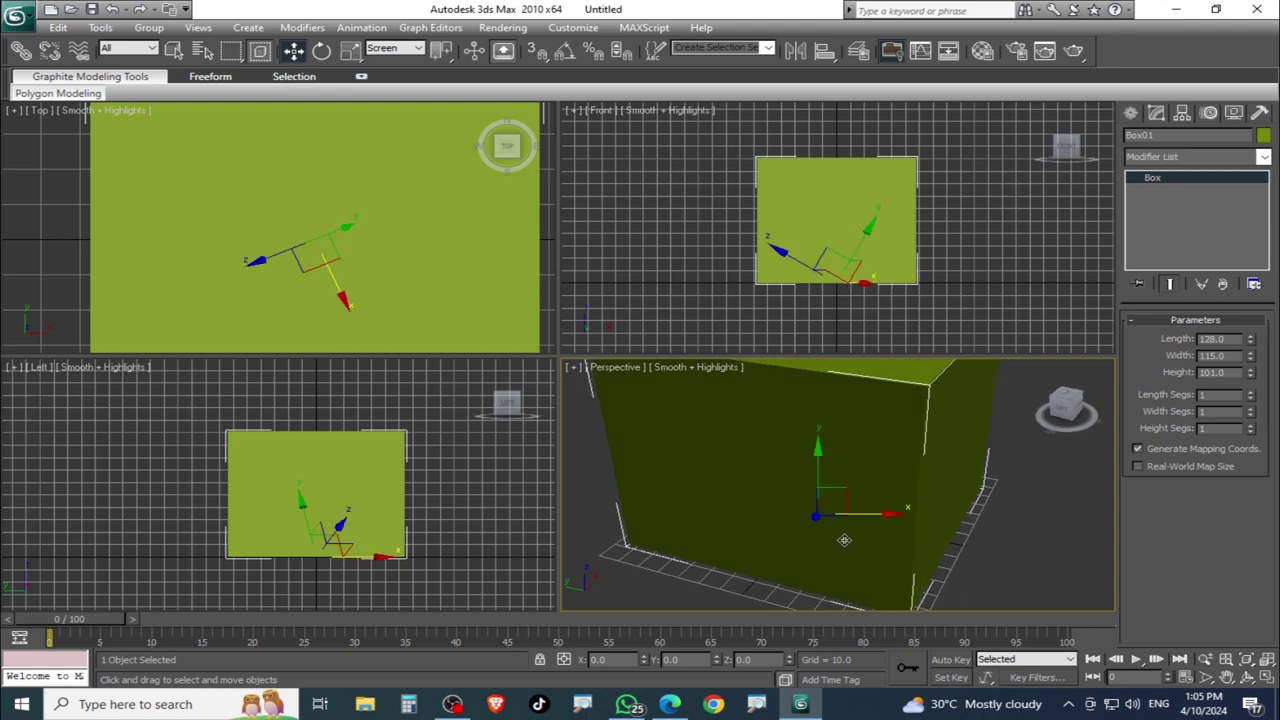
mouse_move(852, 538)
alt+middle_down()
mouse_move(801, 520)
mouse_move(837, 343)
alt+middle_up()
mouse_move(822, 534)
alt+middle_down()
mouse_move(879, 550)
mouse_move(901, 524)
alt+middle_up()
key(ctrl+w)
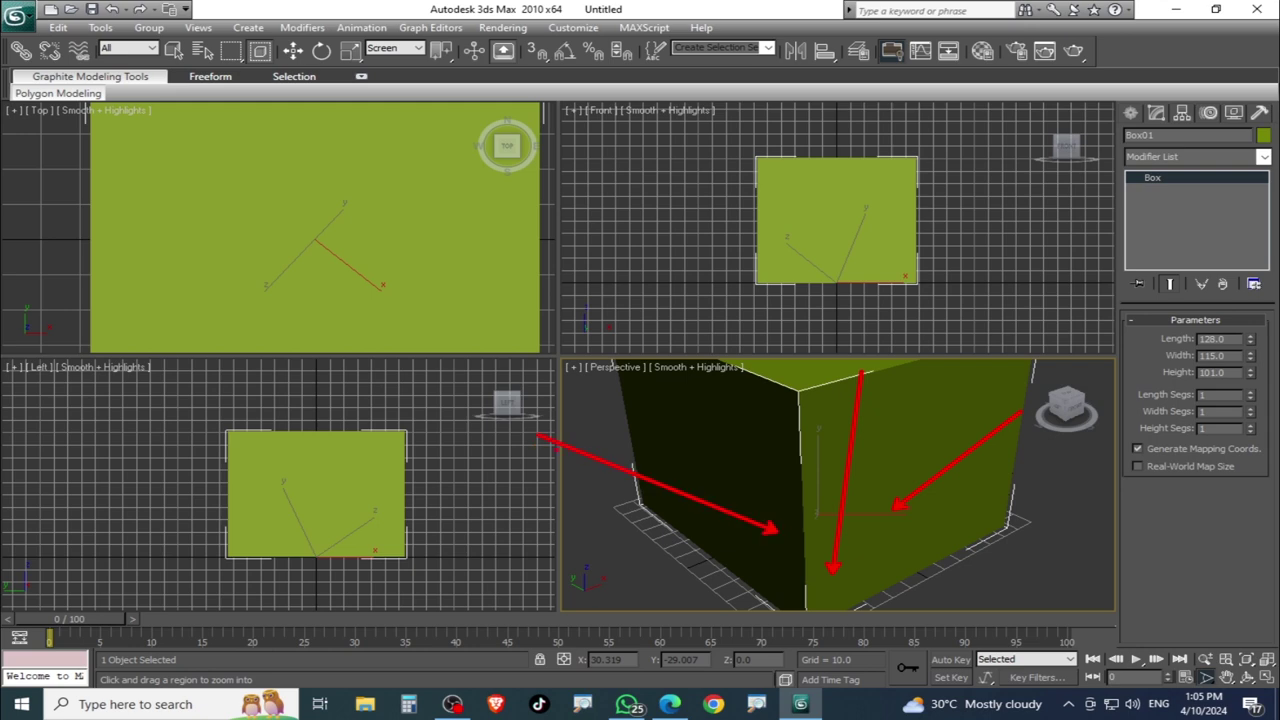
click(303, 56)
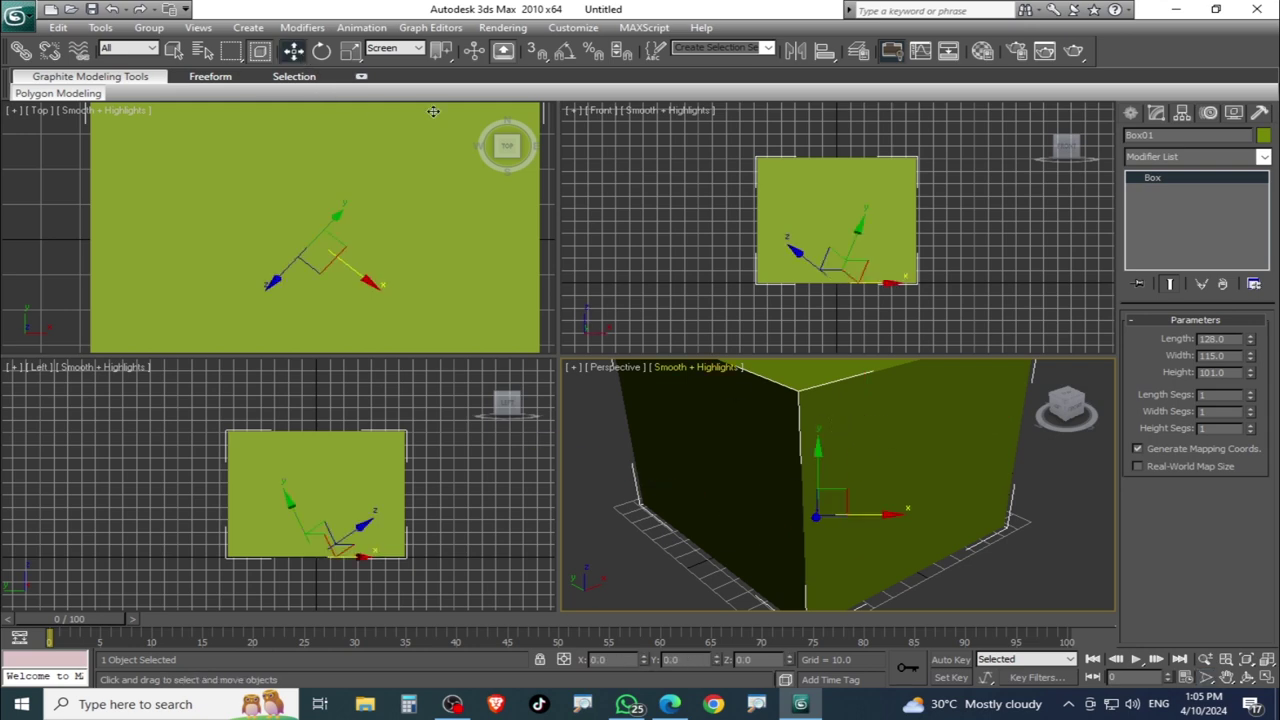
alt+middle_drag(870, 479, 780, 493)
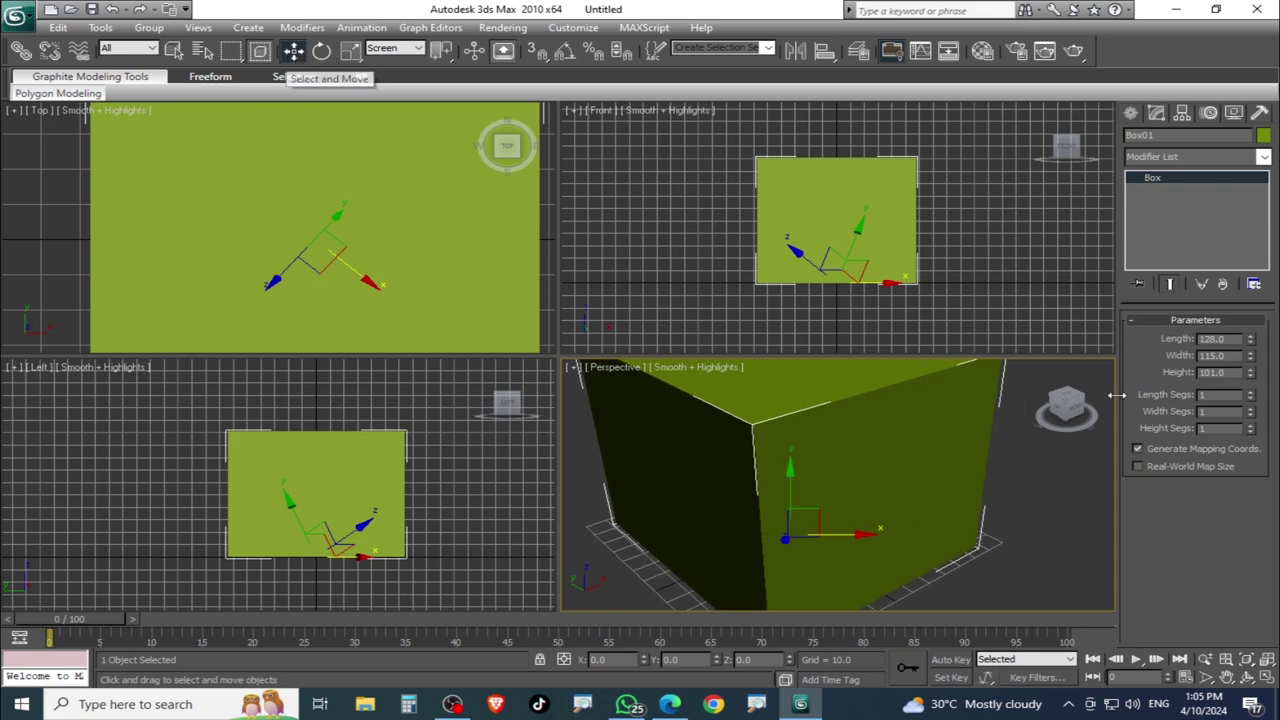
mouse_move(923, 552)
alt+middle_down()
mouse_move(860, 553)
mouse_move(820, 520)
mouse_move(858, 468)
alt+middle_up()
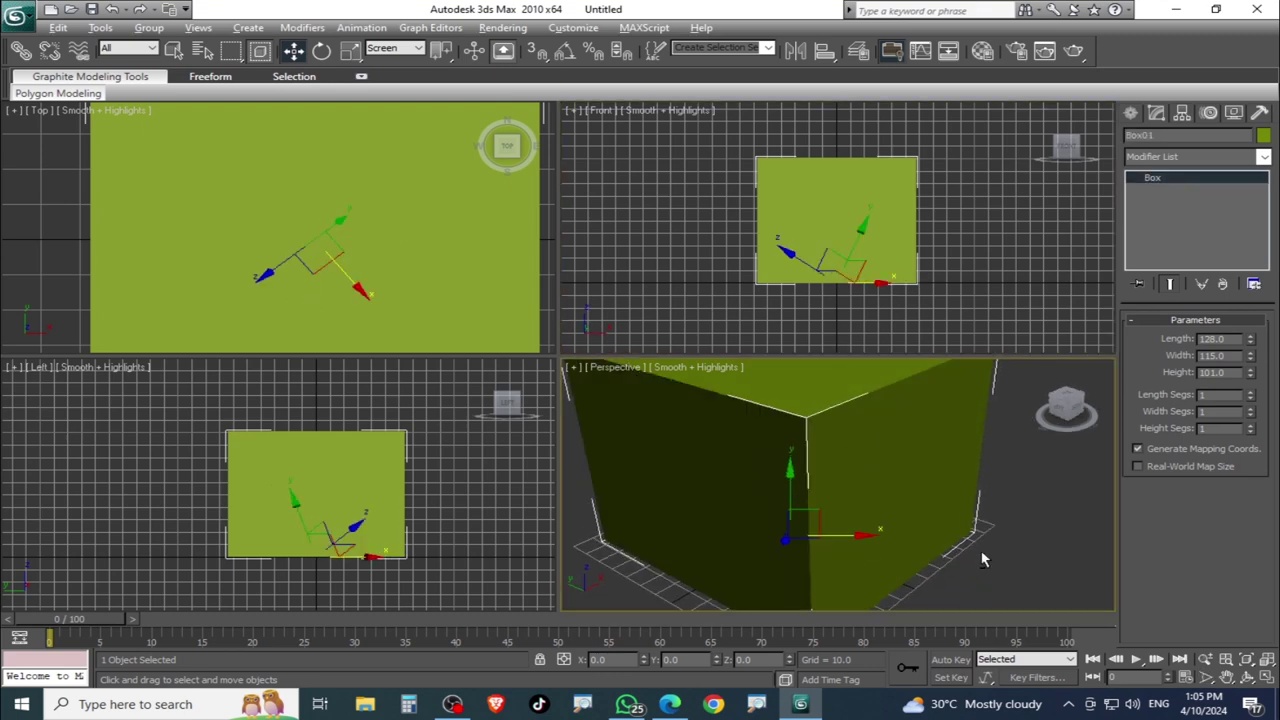
Make the Front viewport active and pan it toward the box.
middle_click(918, 205)
scroll(880, 280, up, 2)
middle_drag(878, 284, 858, 287)
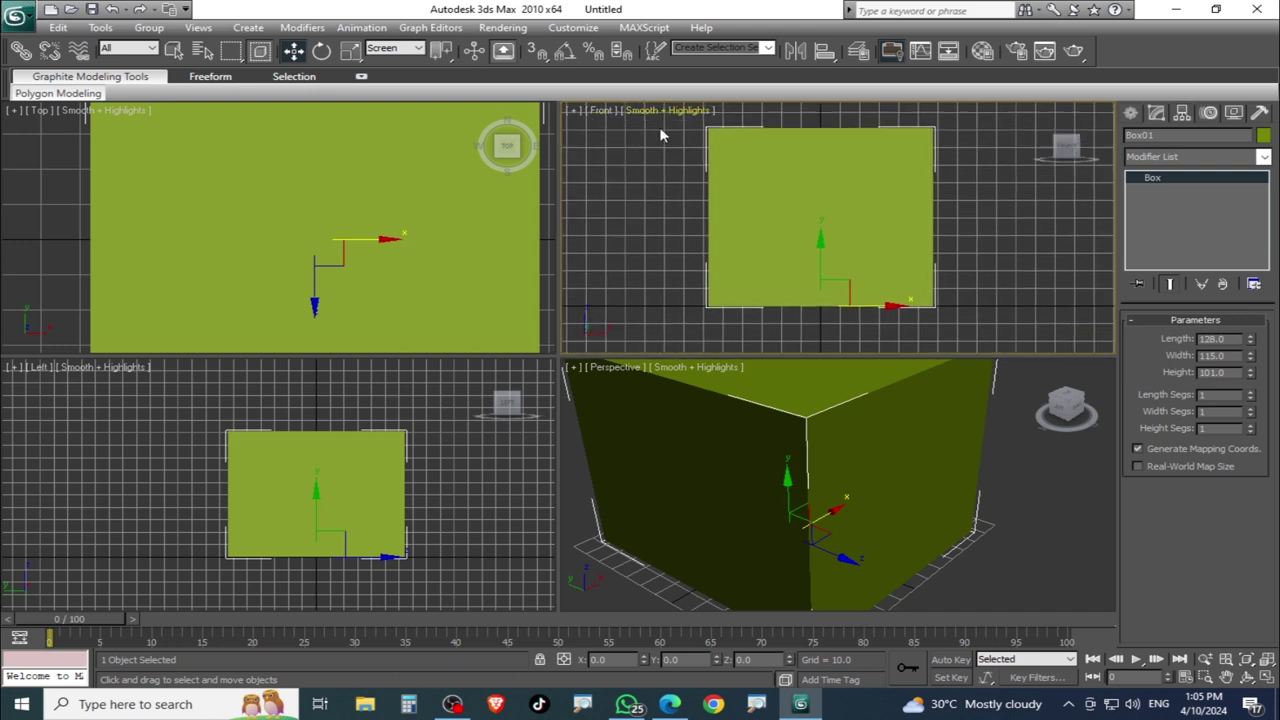
Maximize the Front viewport with Alt+W and zoom in on the box.
key(super)
key(alt+w)
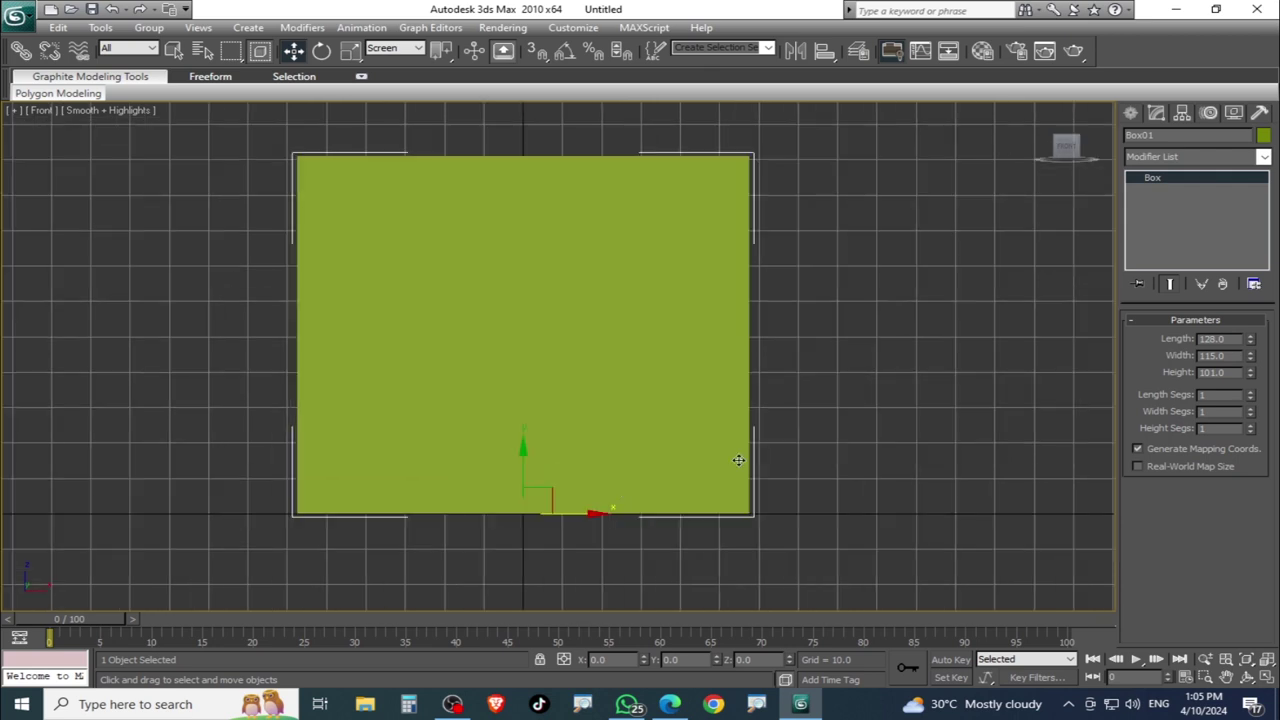
scroll(718, 449, up, 2)
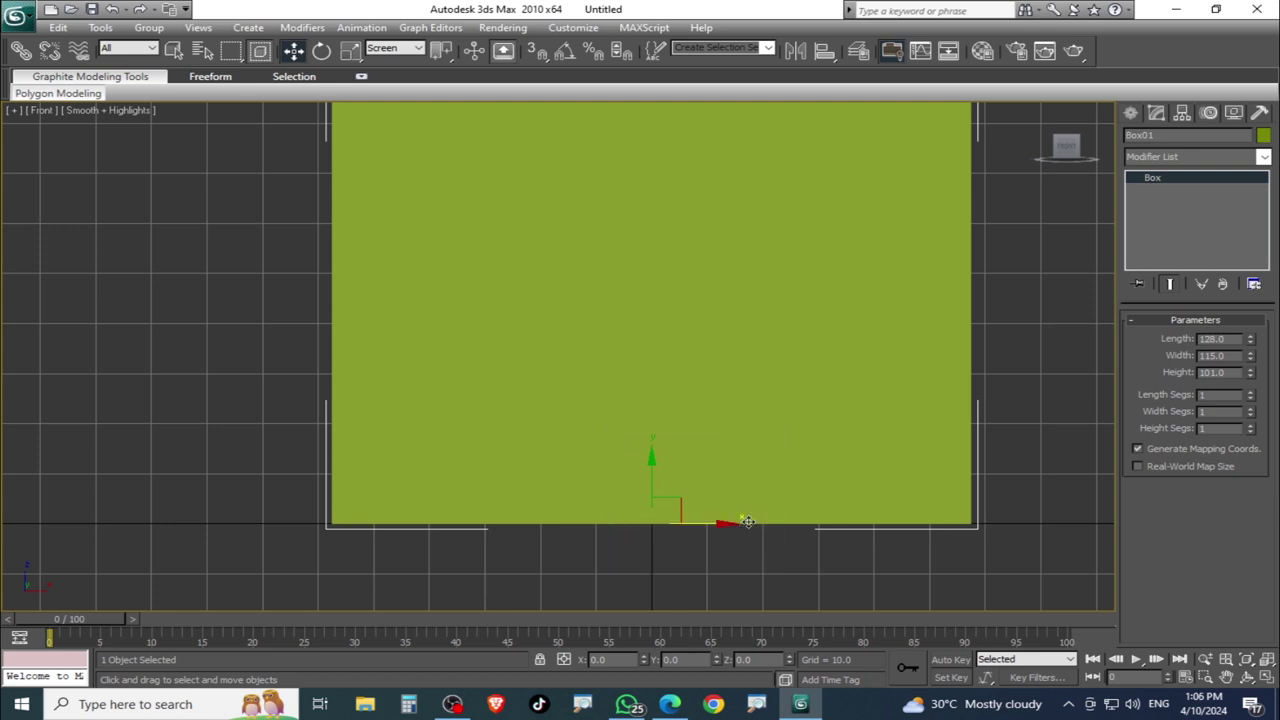
key(ctrl+w)
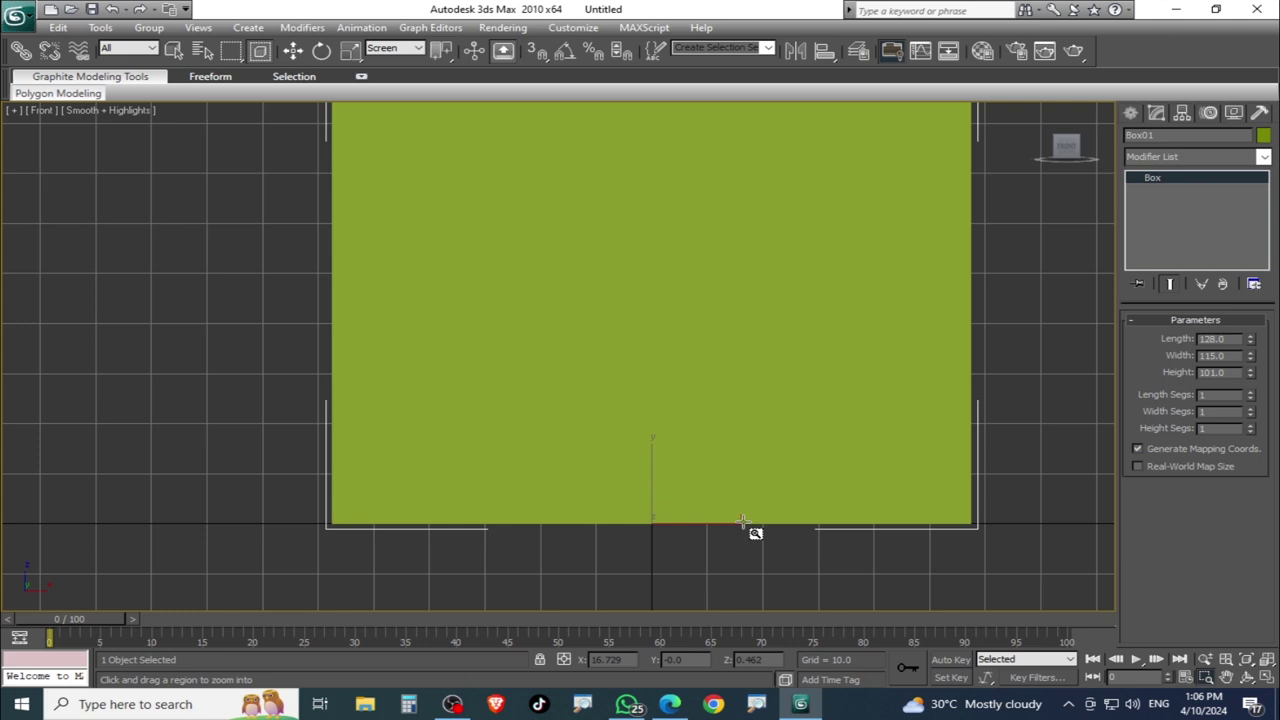
click(292, 50)
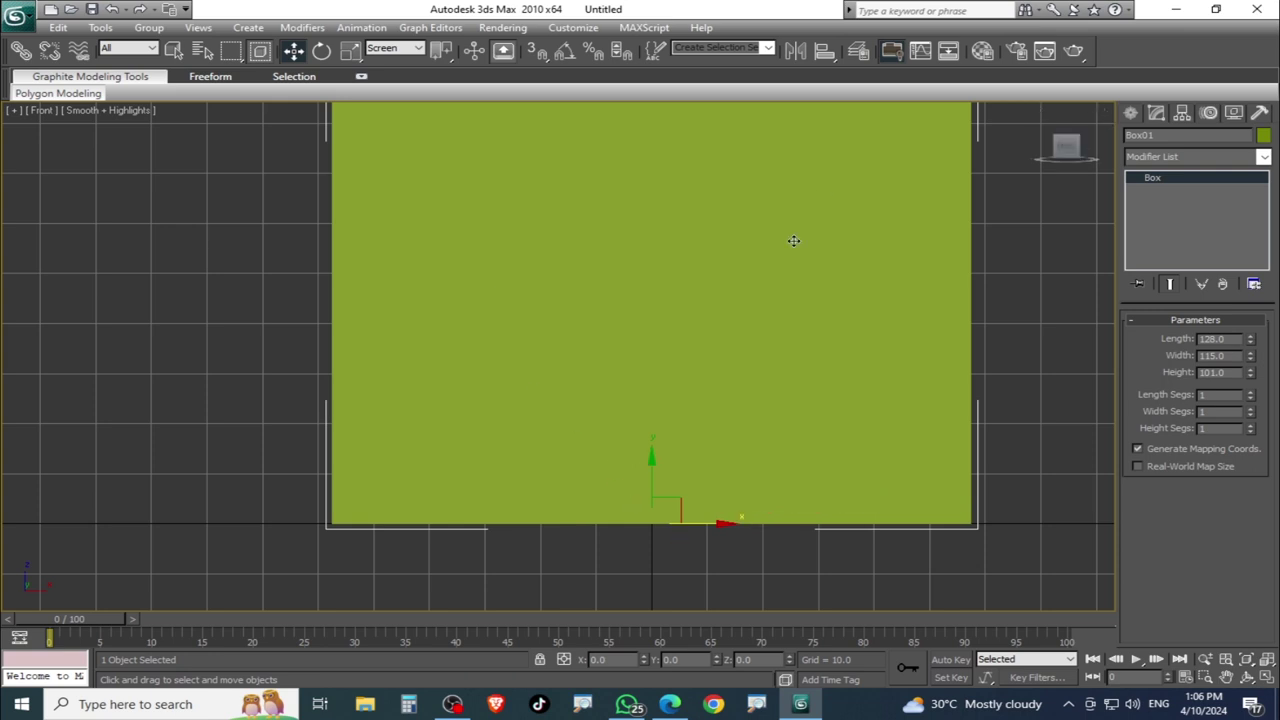
Restore the four-viewport layout, then pan and zoom out the Top view.
key(alt+w)
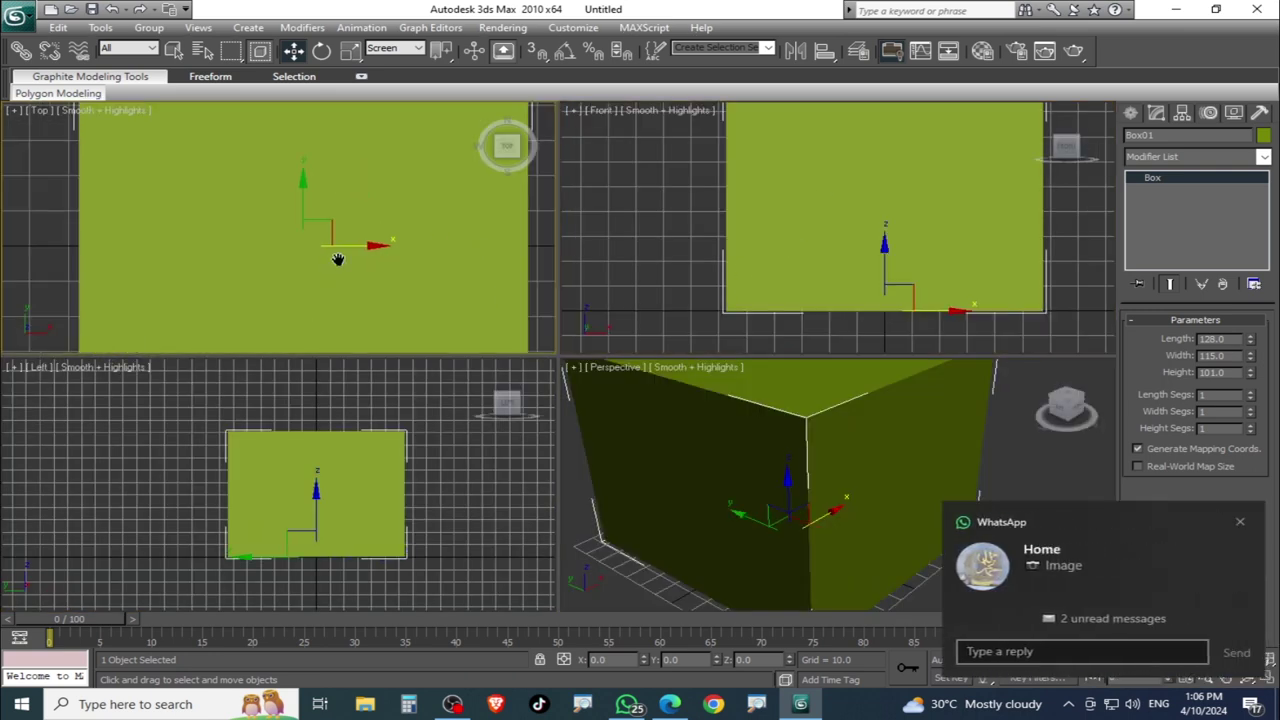
middle_drag(428, 284, 371, 277)
scroll(371, 277, down, 2)
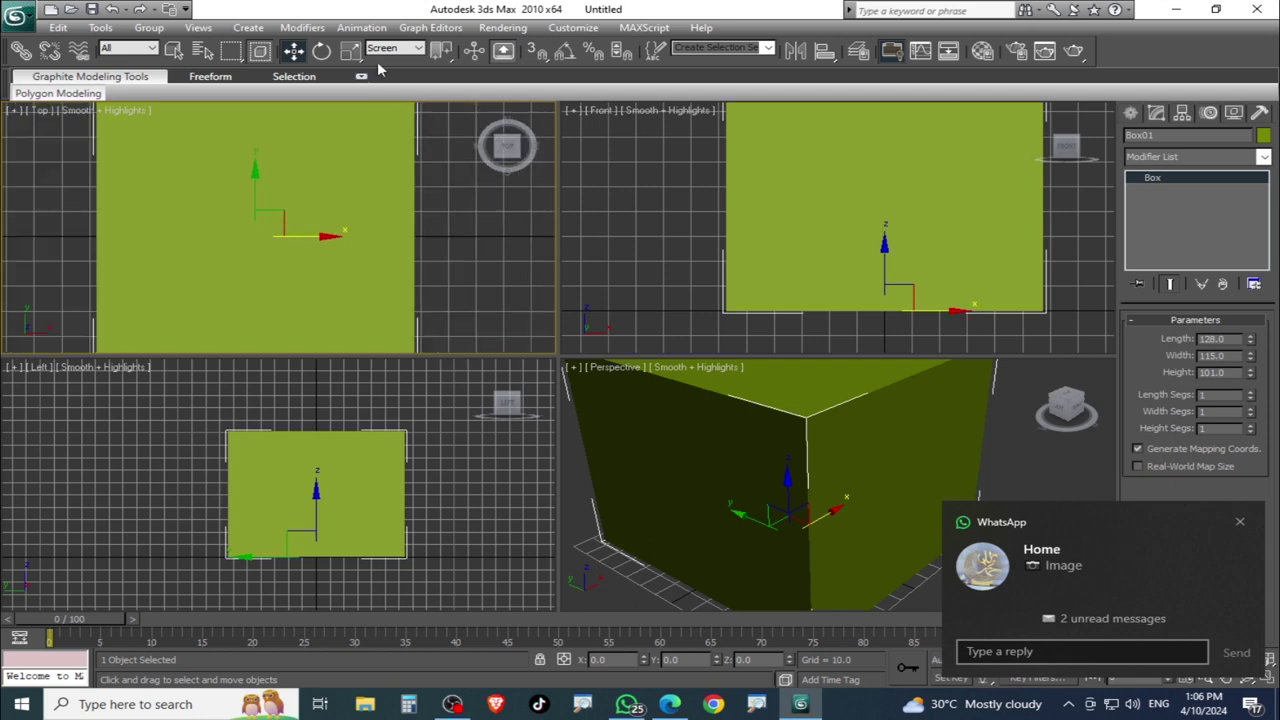
mouse_move(320, 195)
middle_down()
mouse_move(366, 214)
mouse_move(311, 214)
middle_up()
scroll(365, 220, down, 2)
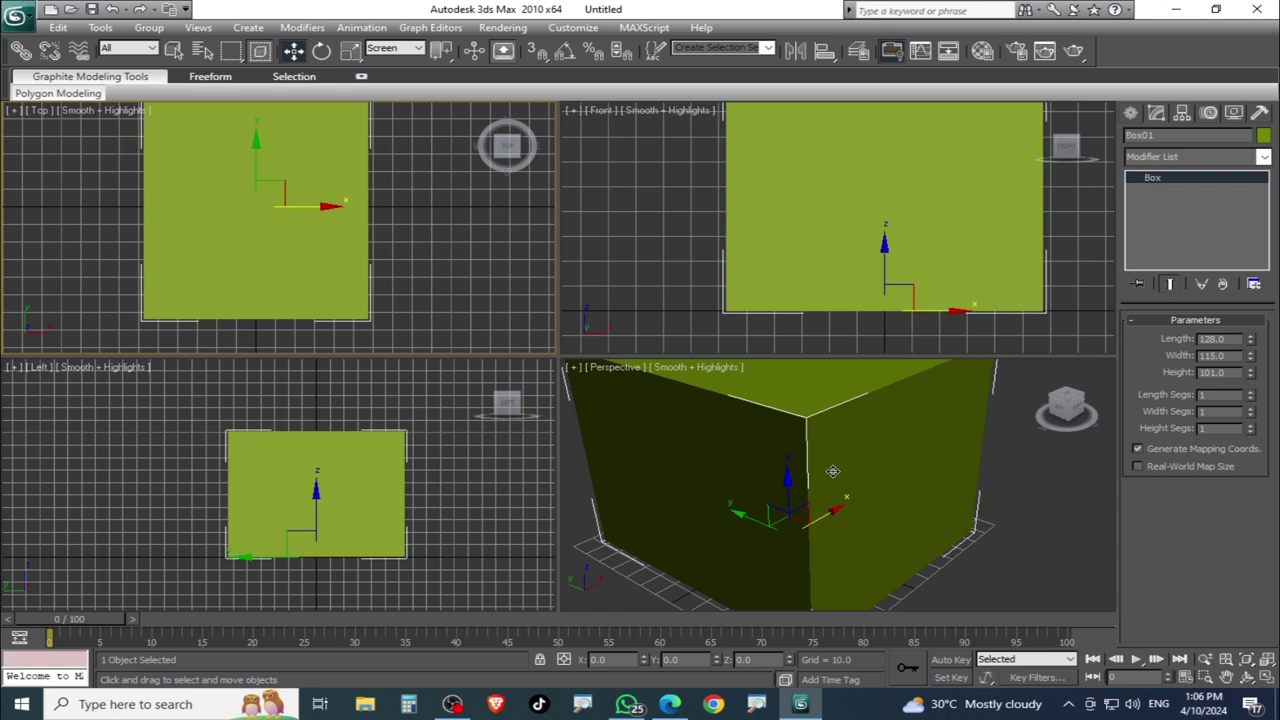
alt+middle_drag(760, 480, 830, 480)
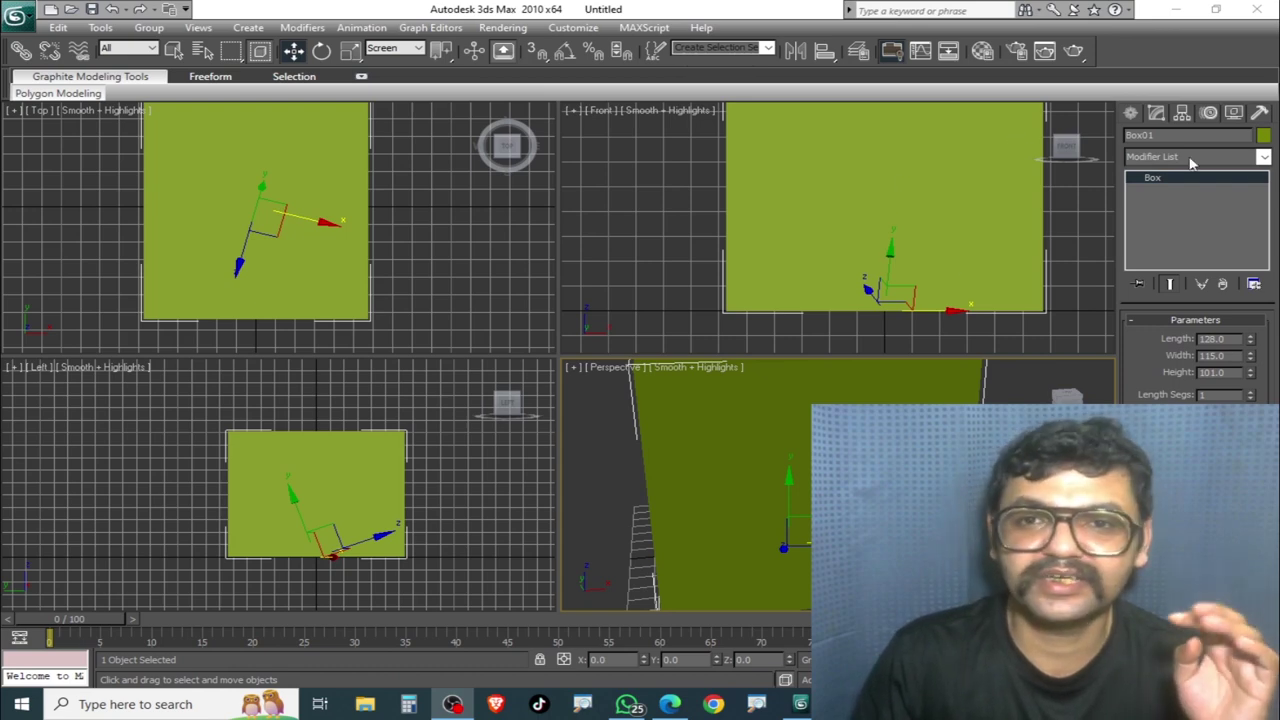
Browse the Create, Modify and Hierarchy panels, including the IK and Link Info settings.
alt+middle_drag(700, 480, 760, 470)
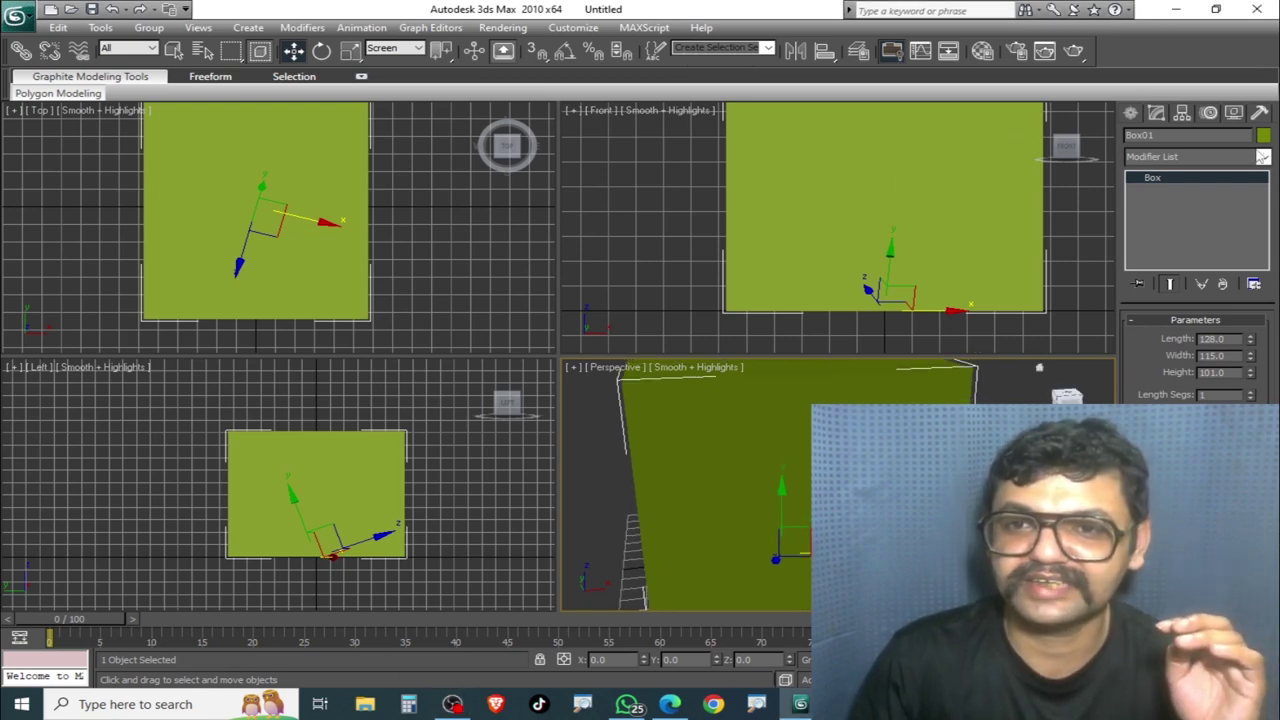
click(1131, 114)
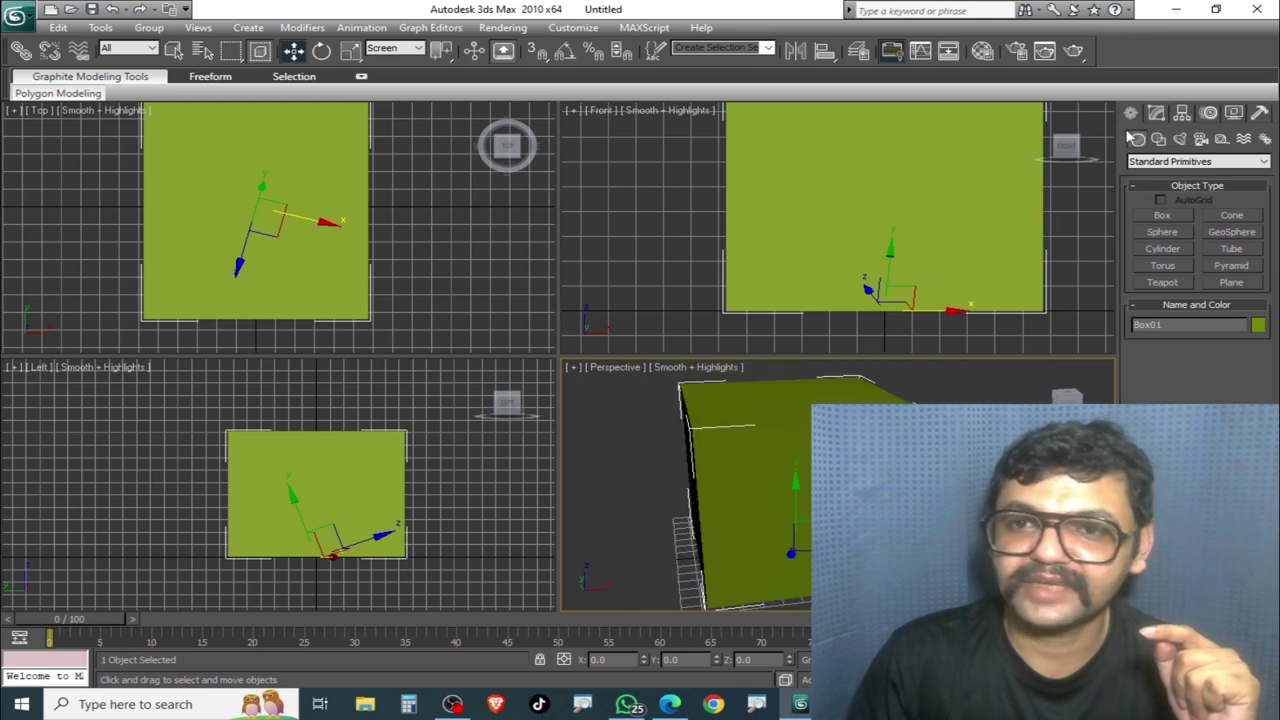
click(1157, 118)
click(1187, 117)
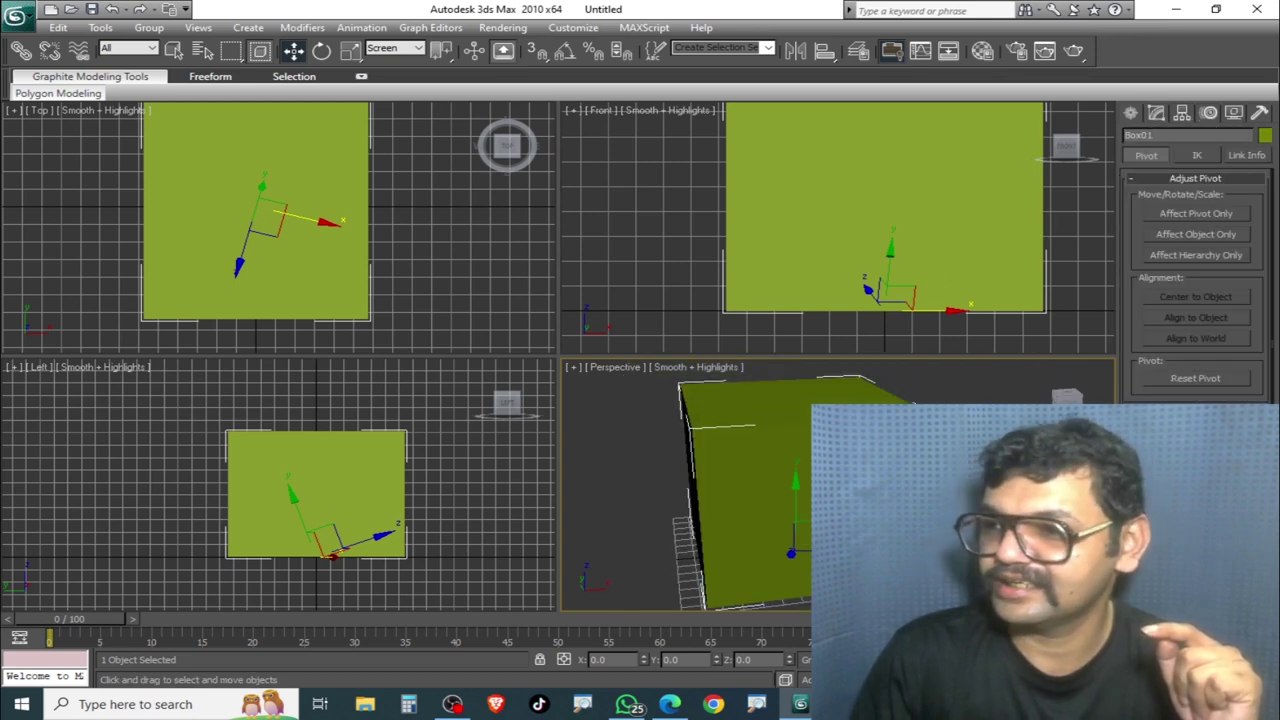
click(1198, 157)
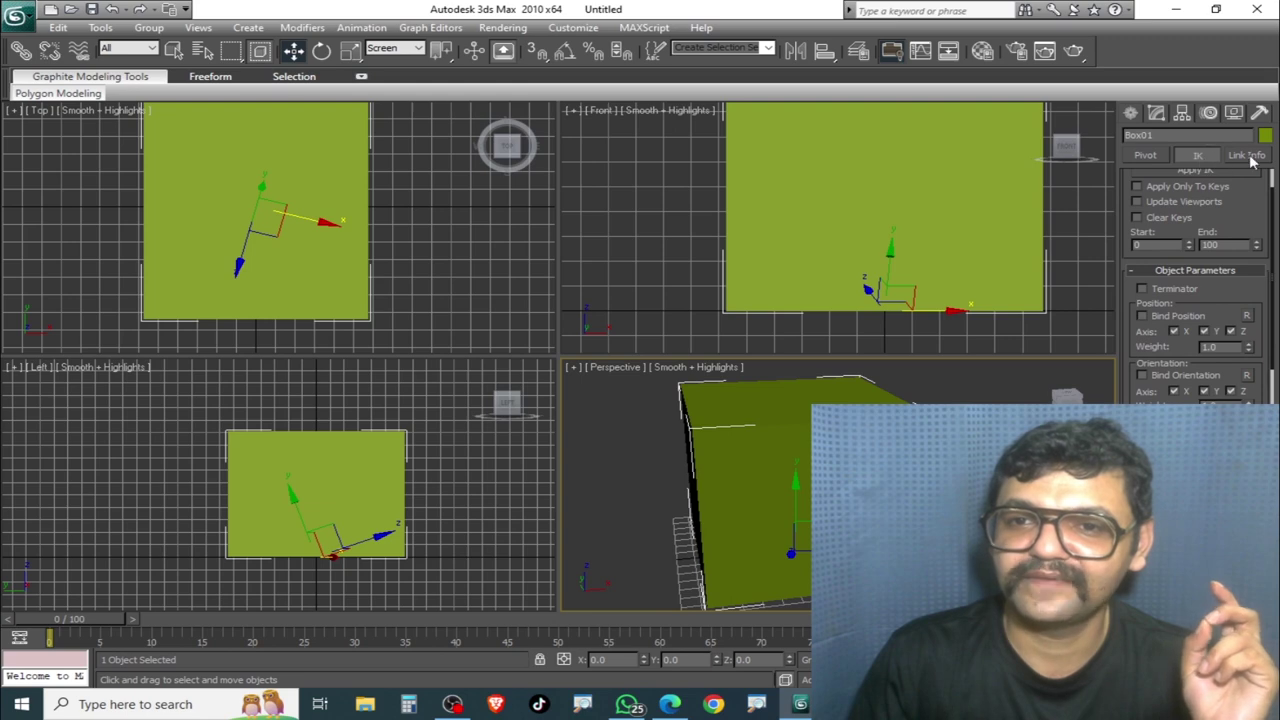
click(1247, 155)
click(1200, 156)
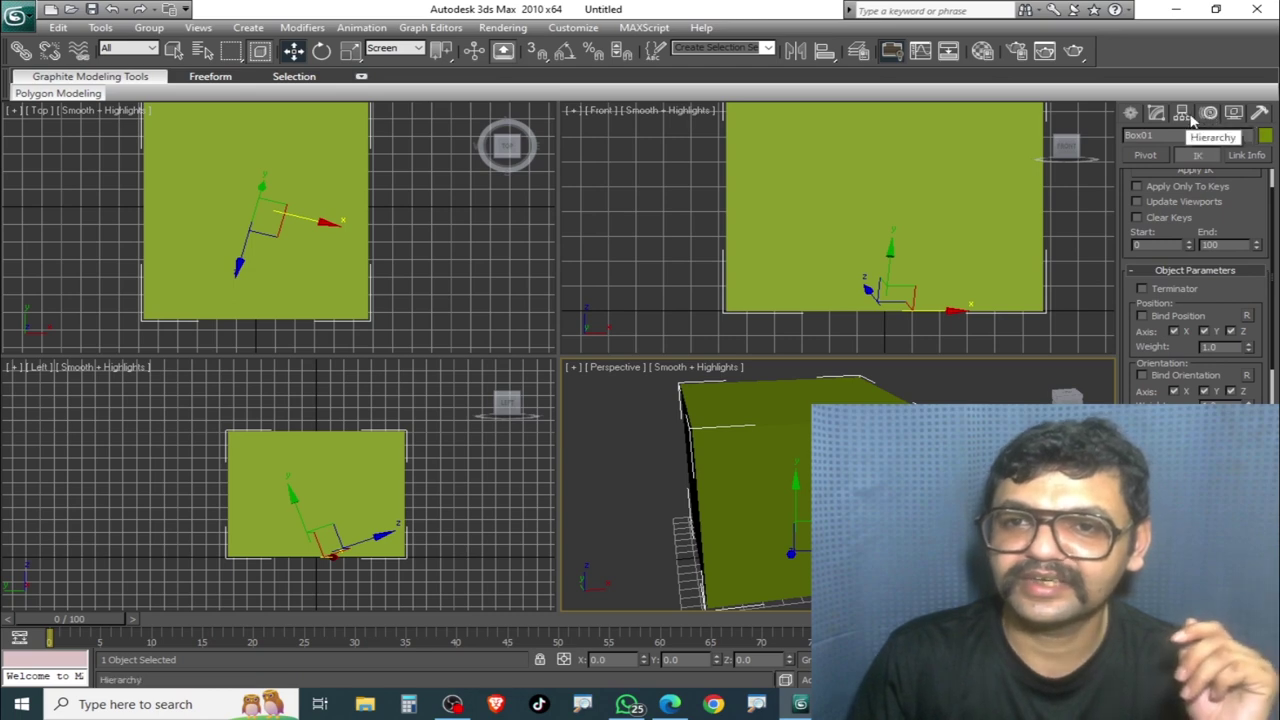
Look through the Motion, Display and Utilities panels, then go back to Standard Primitives.
click(1209, 113)
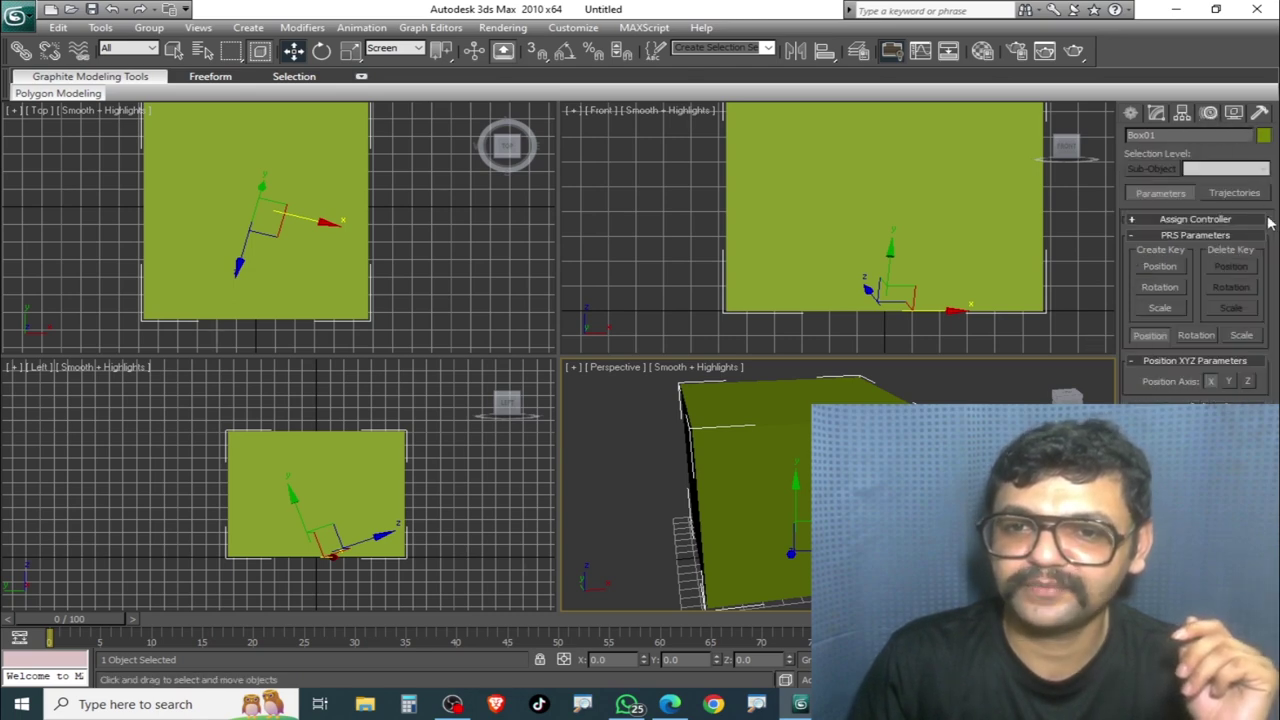
click(1234, 113)
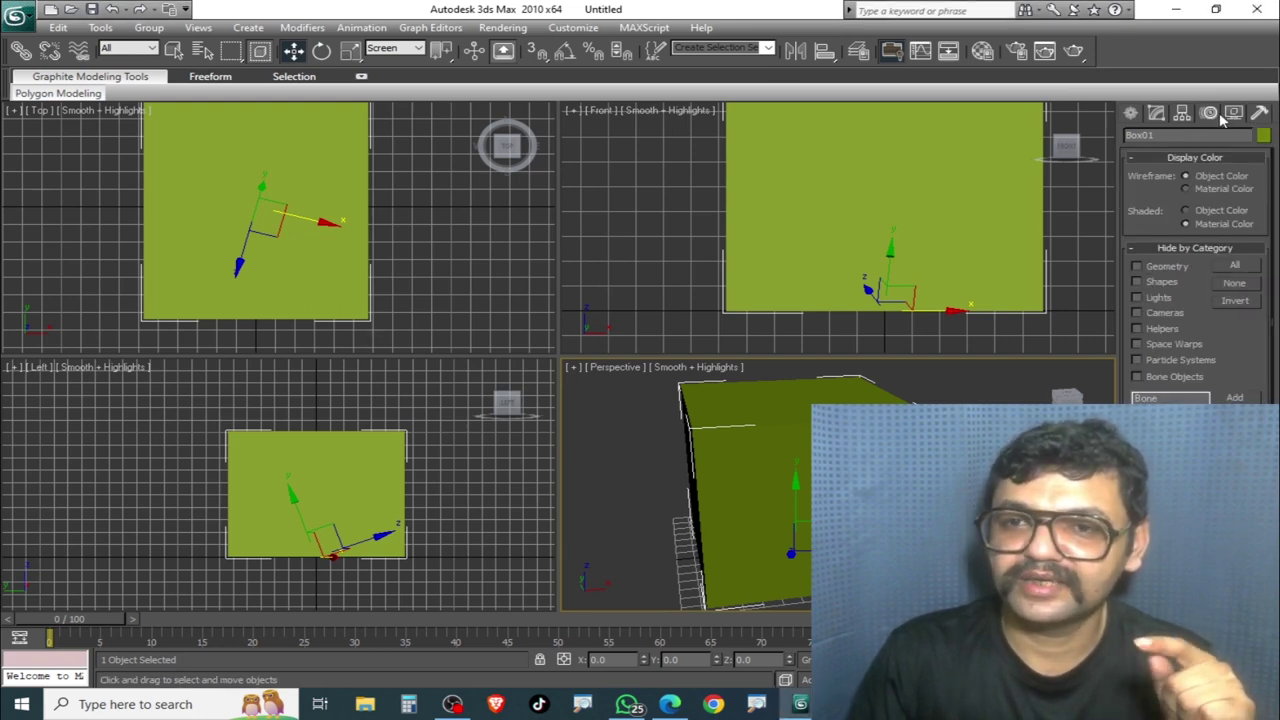
click(1259, 114)
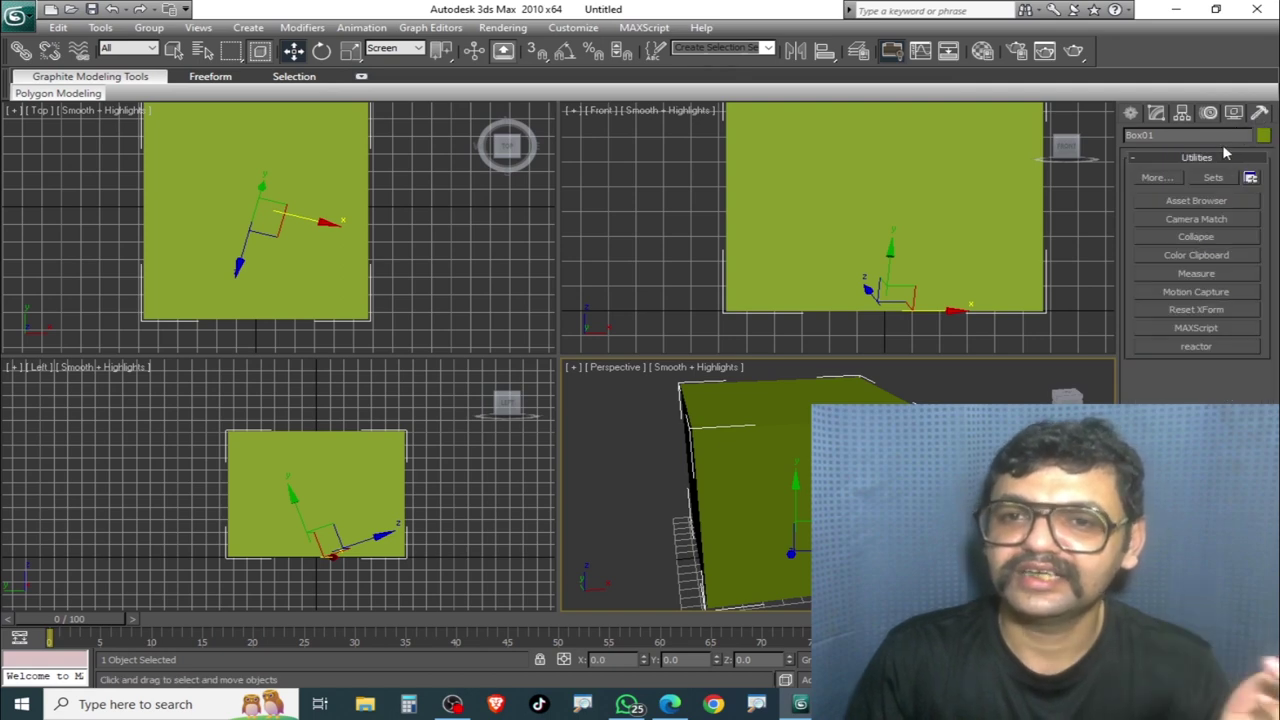
click(1132, 114)
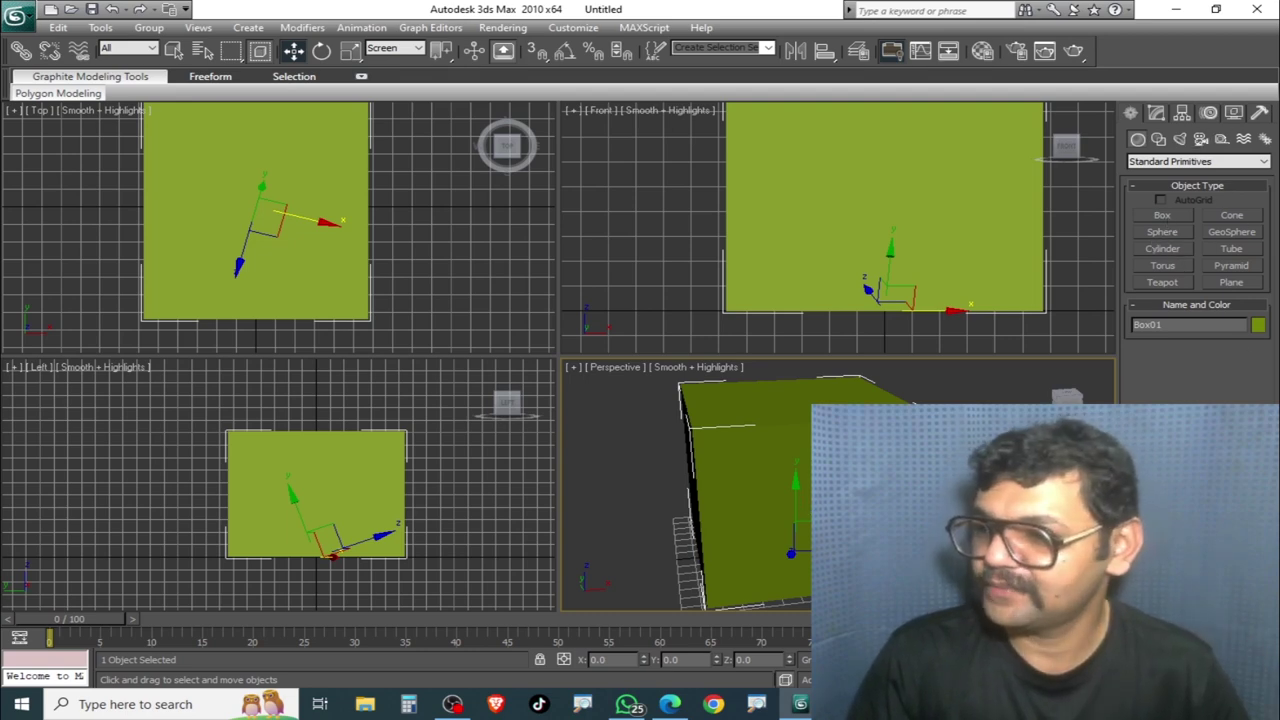
Switch the Create panel's object category to Extended Primitives.
click(1240, 162)
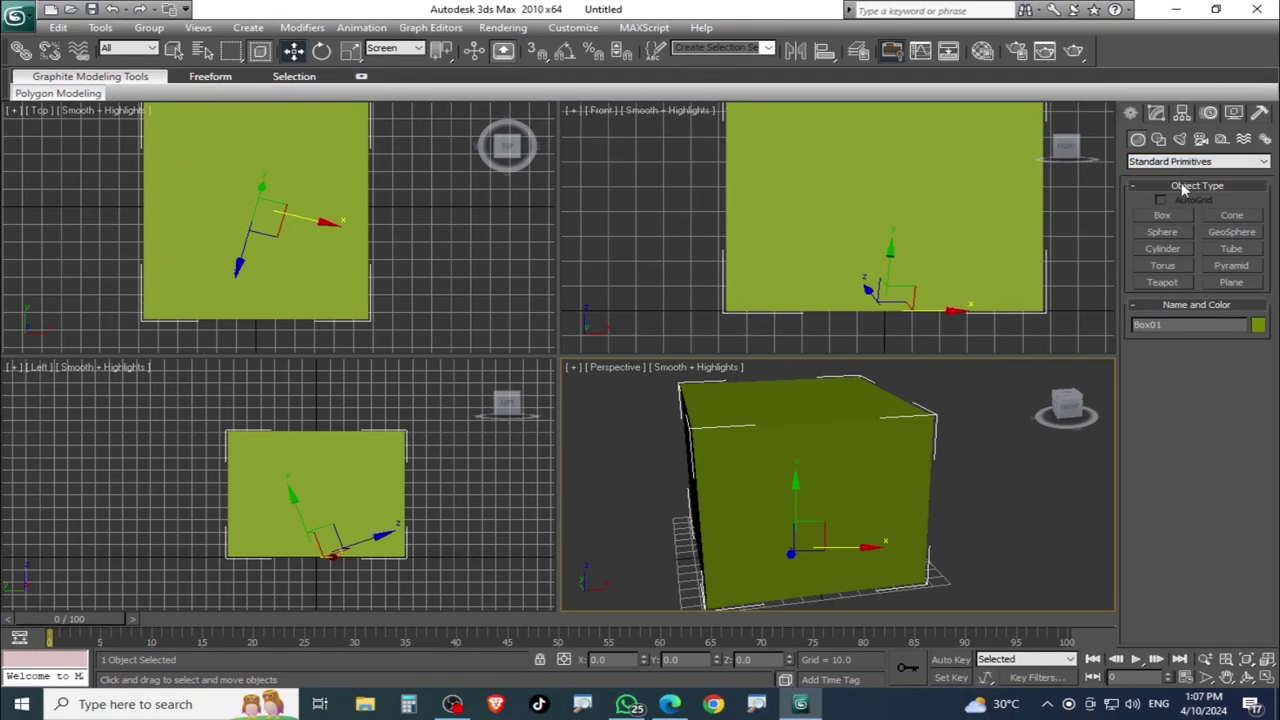
click(1178, 172)
click(1179, 189)
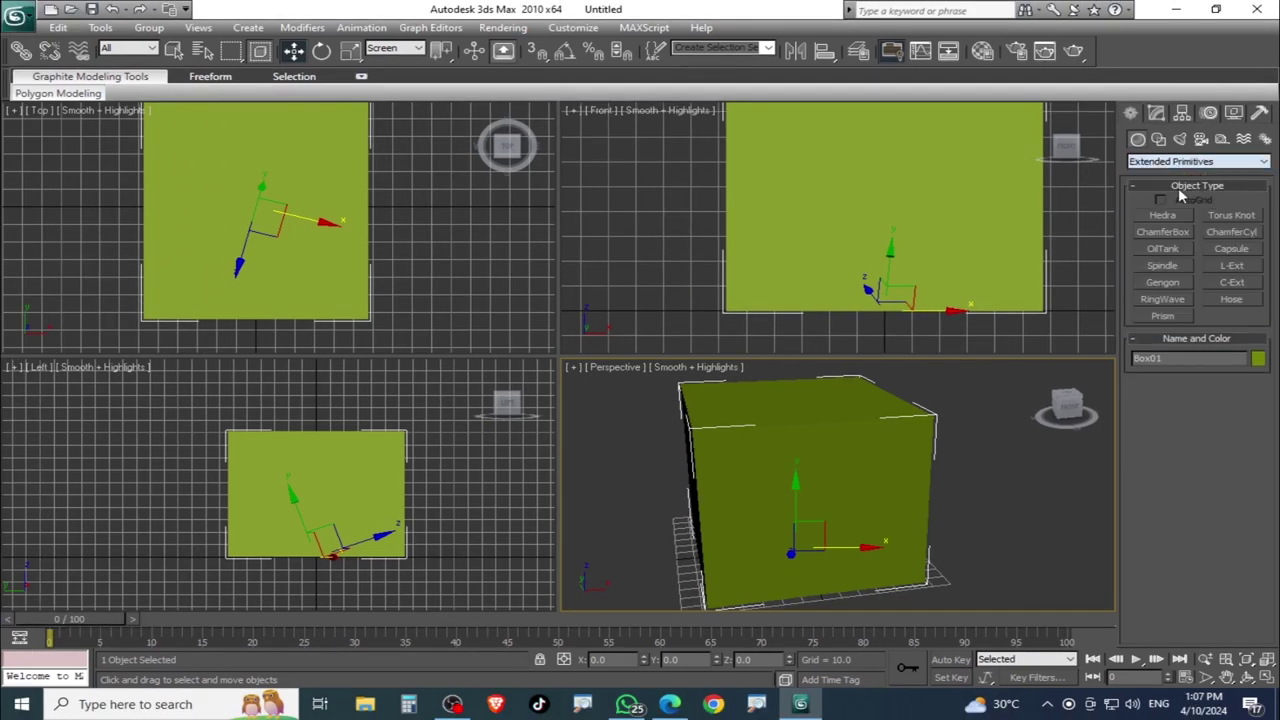
Delete the green box and Zoom Extents All to frame the empty grid.
key(Delete)
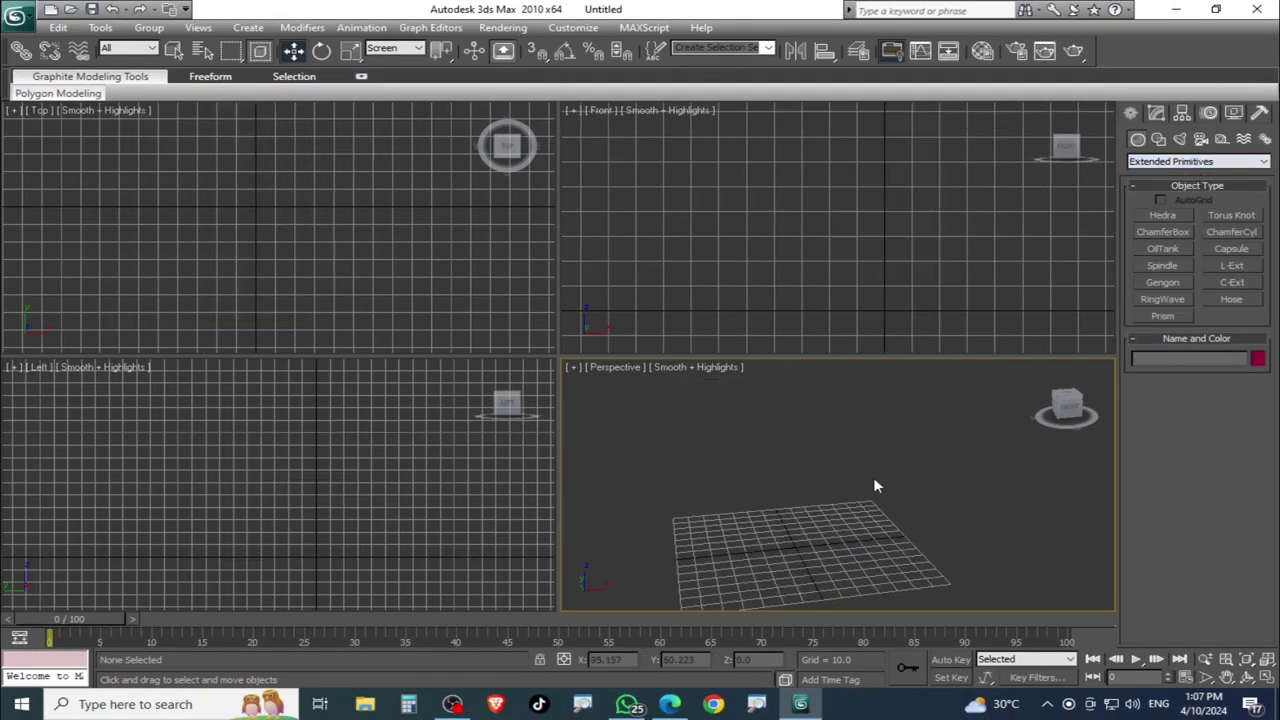
middle_drag(875, 486, 895, 489)
click(1268, 659)
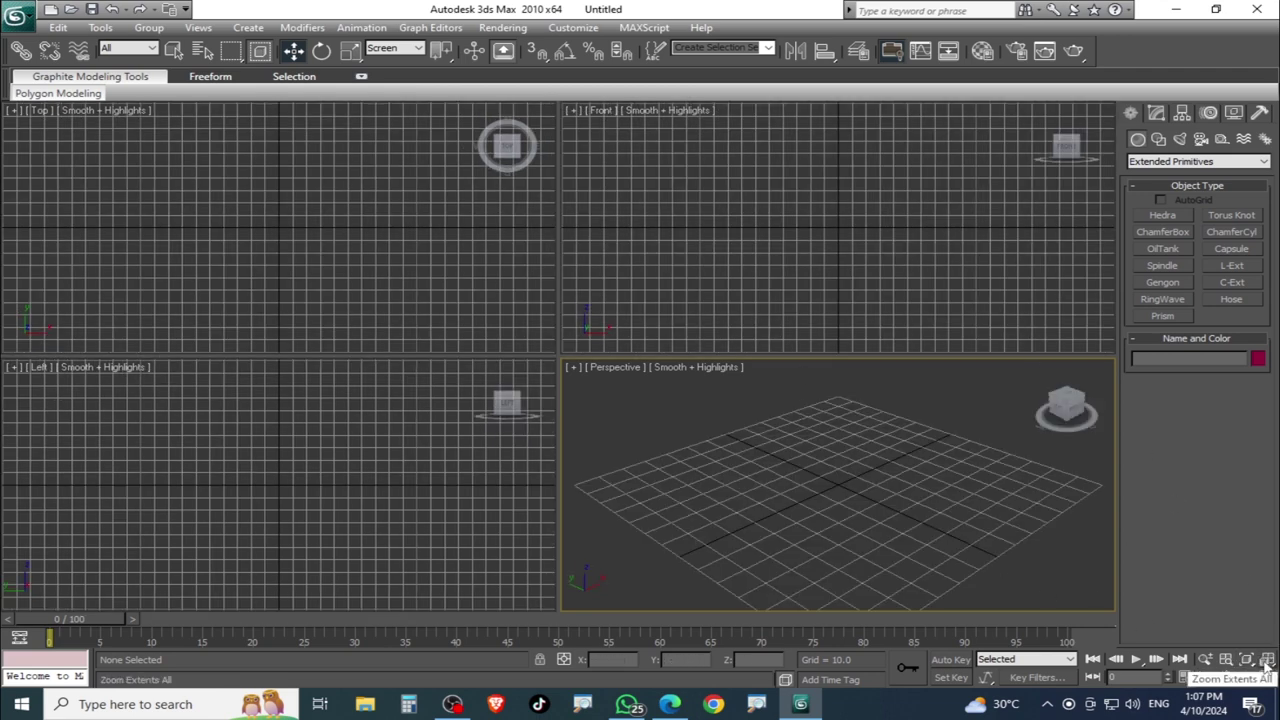
Create a Hedra pyramid on the grid in the Perspective view.
click(1162, 215)
drag(840, 442, 793, 468)
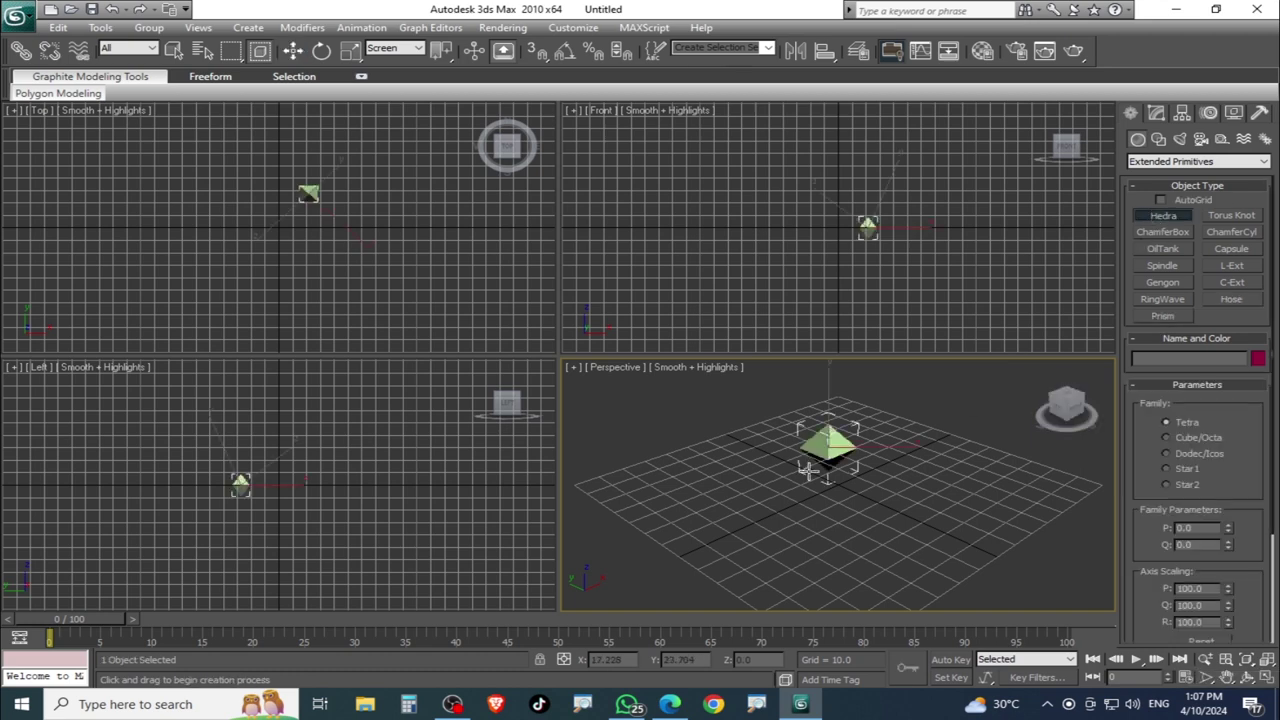
mouse_move(862, 479)
alt+middle_down()
mouse_move(881, 415)
mouse_move(794, 474)
alt+middle_up()
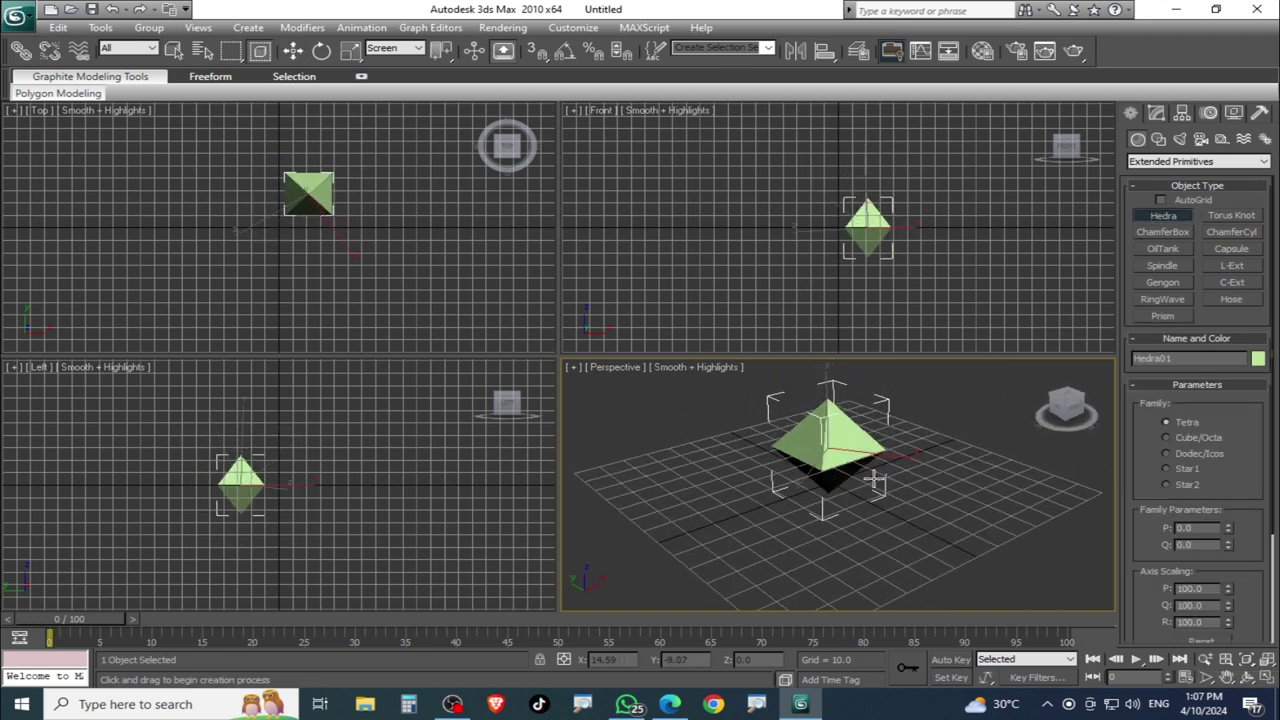
Add a large gold Torus Knot (radius 32.61, cross-section radius 7.29) beside the pyramid.
click(1216, 222)
drag(915, 450, 923, 465)
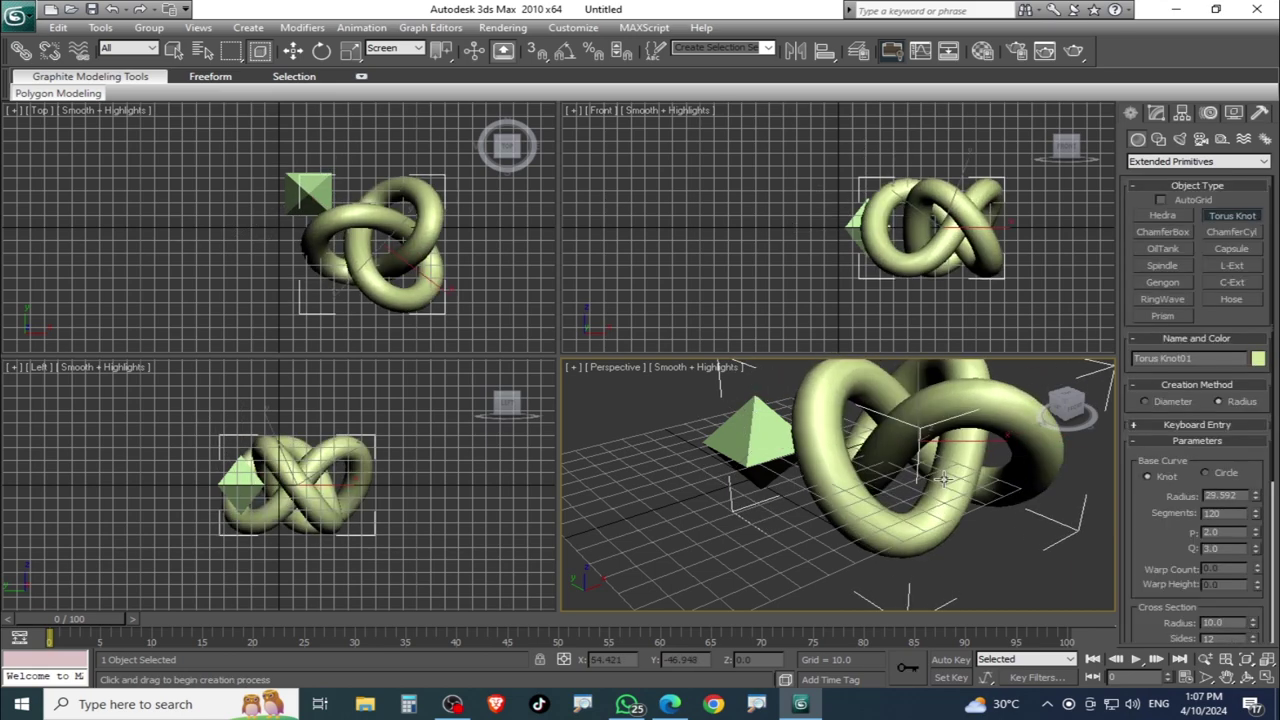
right_click(982, 444)
drag(962, 465, 1010, 520)
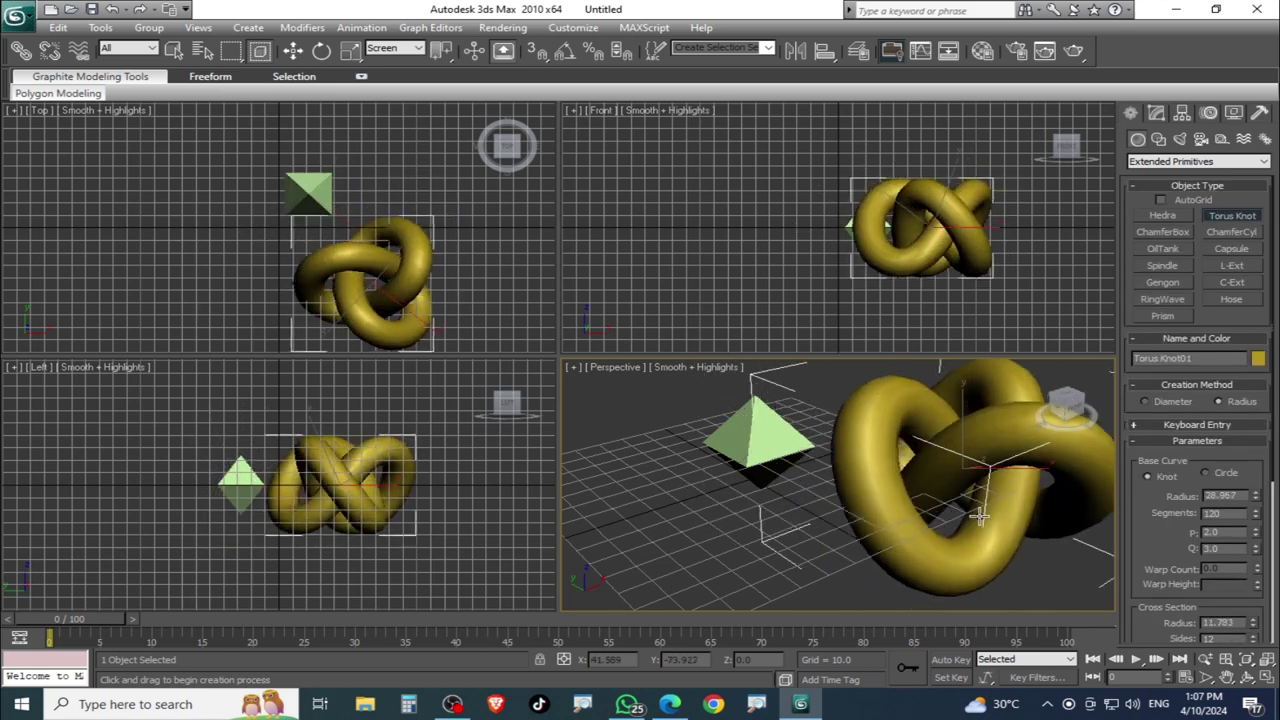
click(975, 498)
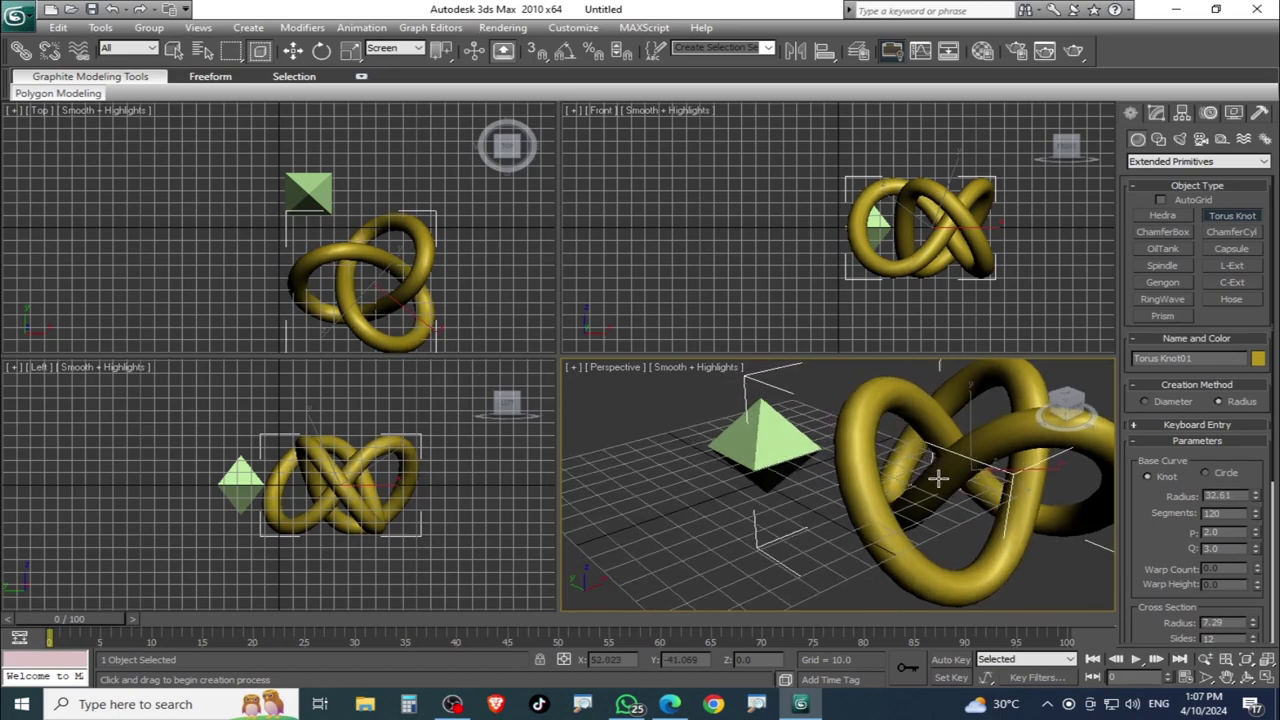
alt+middle_drag(940, 481, 1040, 425)
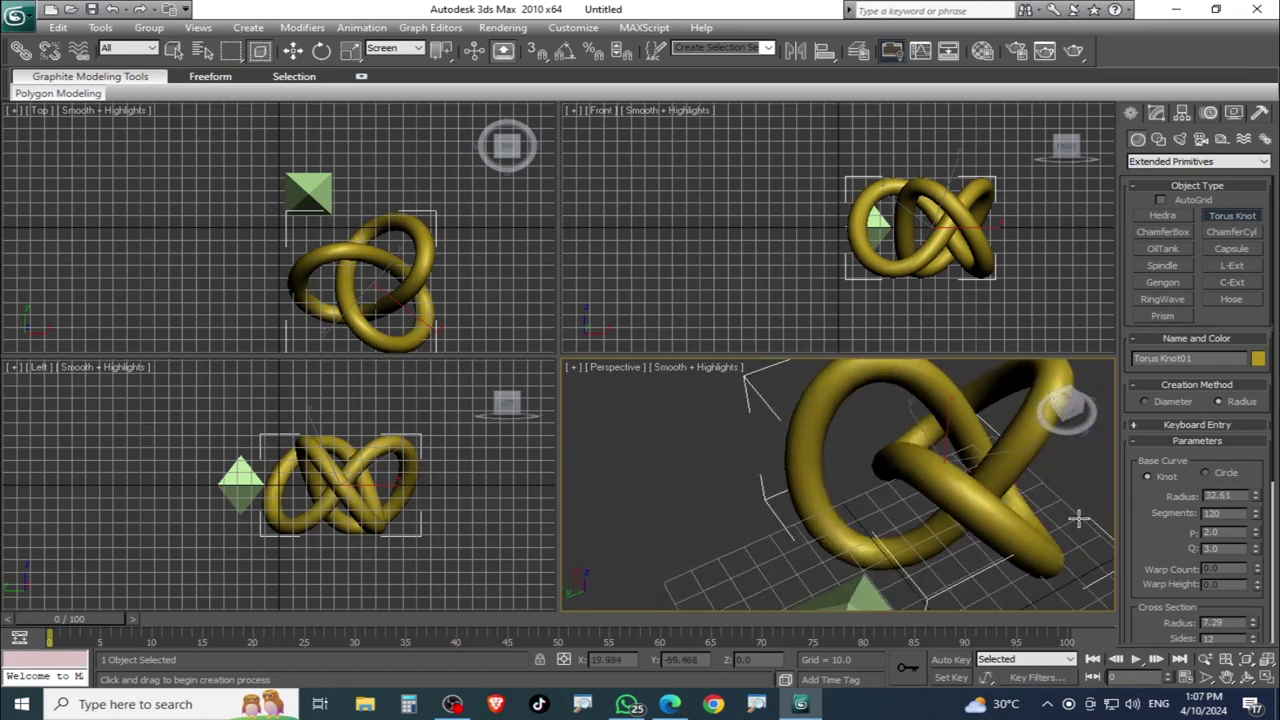
click(1162, 231)
Draw a pale blue ChamferBox with height and rounded fillet edges.
drag(642, 513, 700, 568)
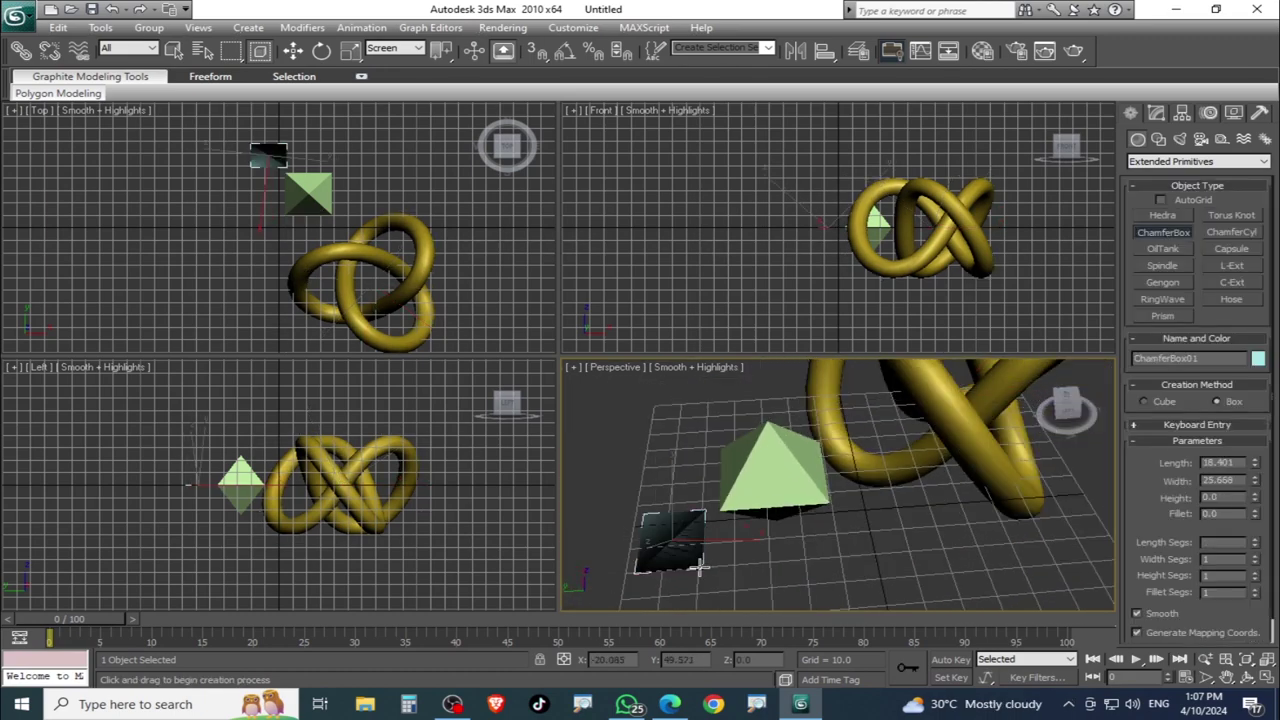
click(697, 535)
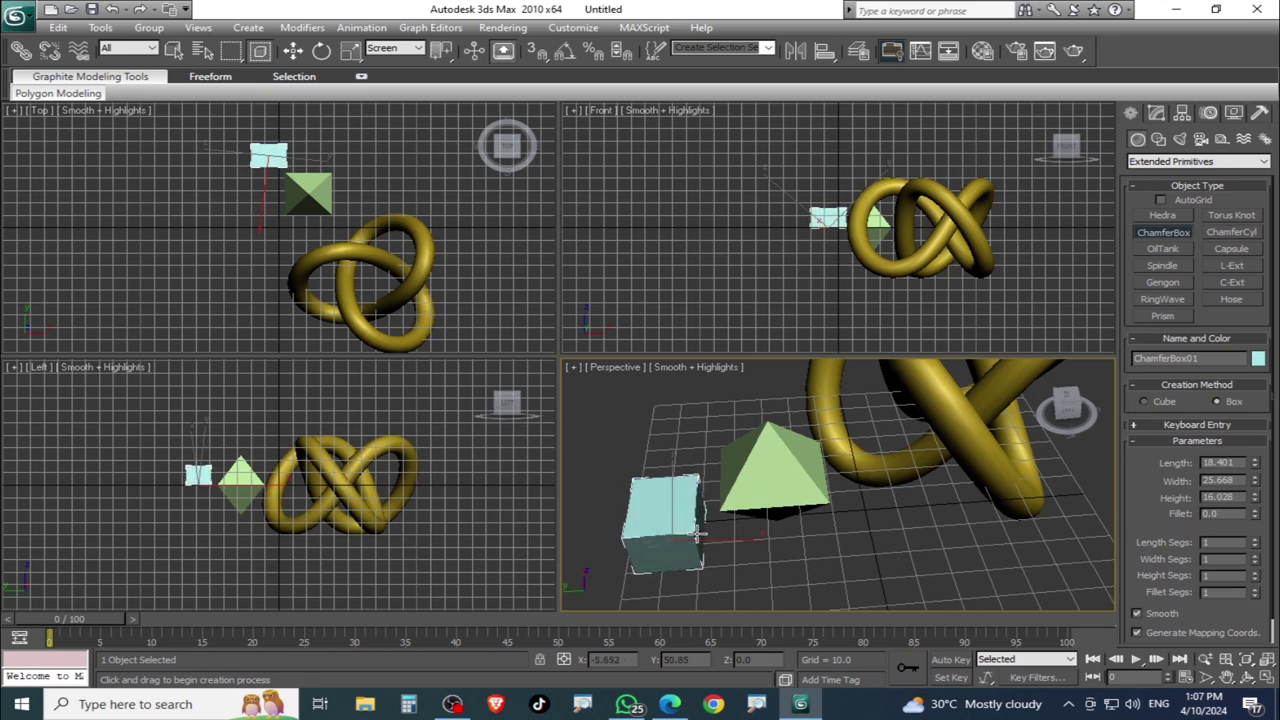
alt+middle_drag(697, 545, 1180, 535)
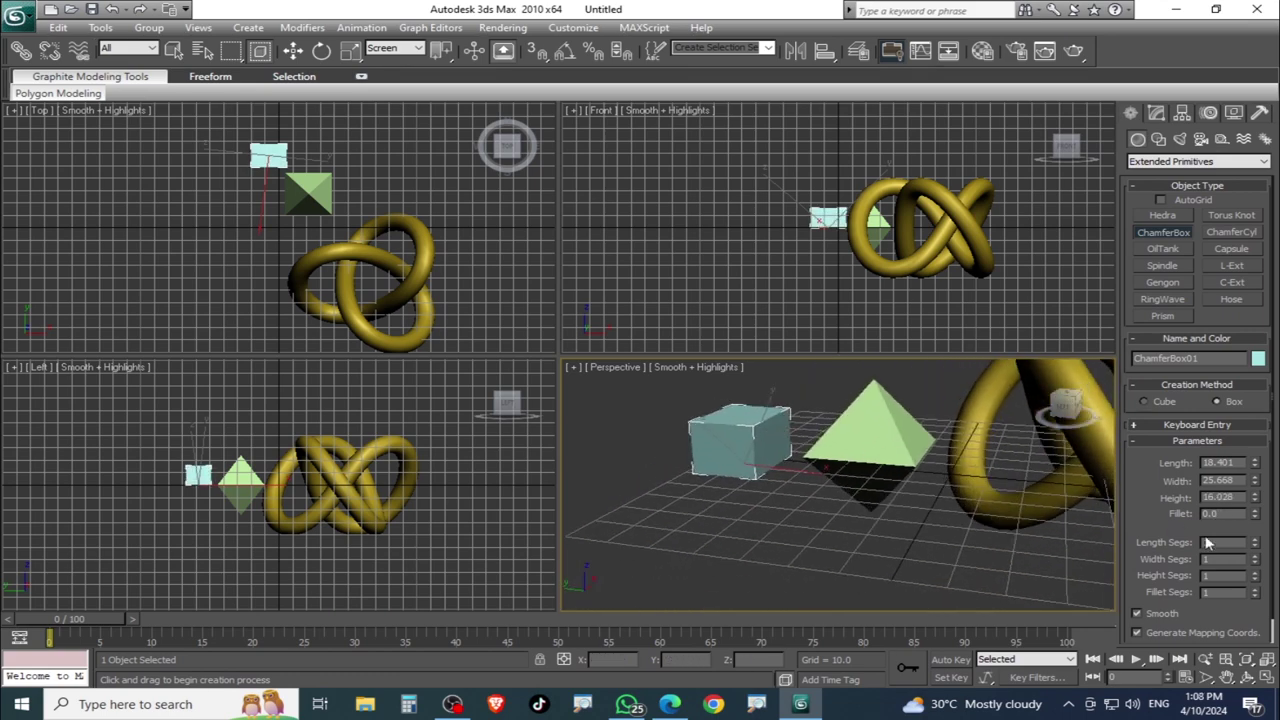
click(1255, 512)
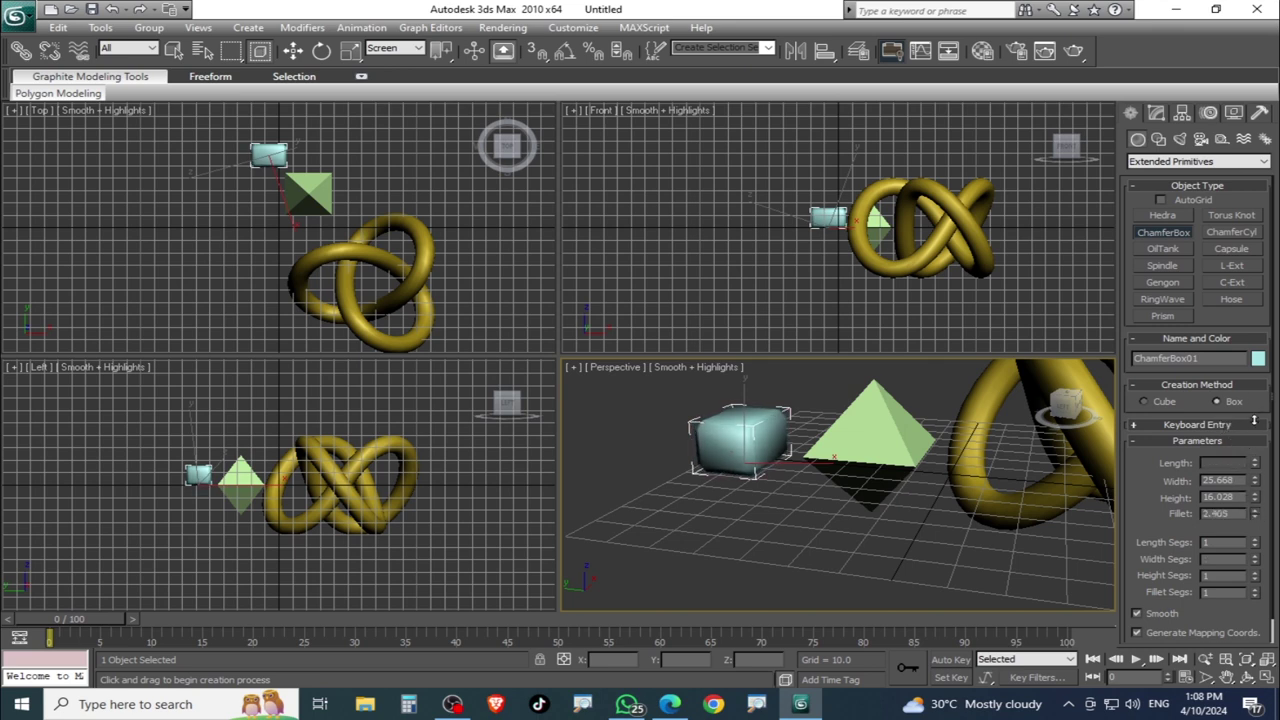
scroll(791, 463, up, 5)
scroll(903, 497, down, 3)
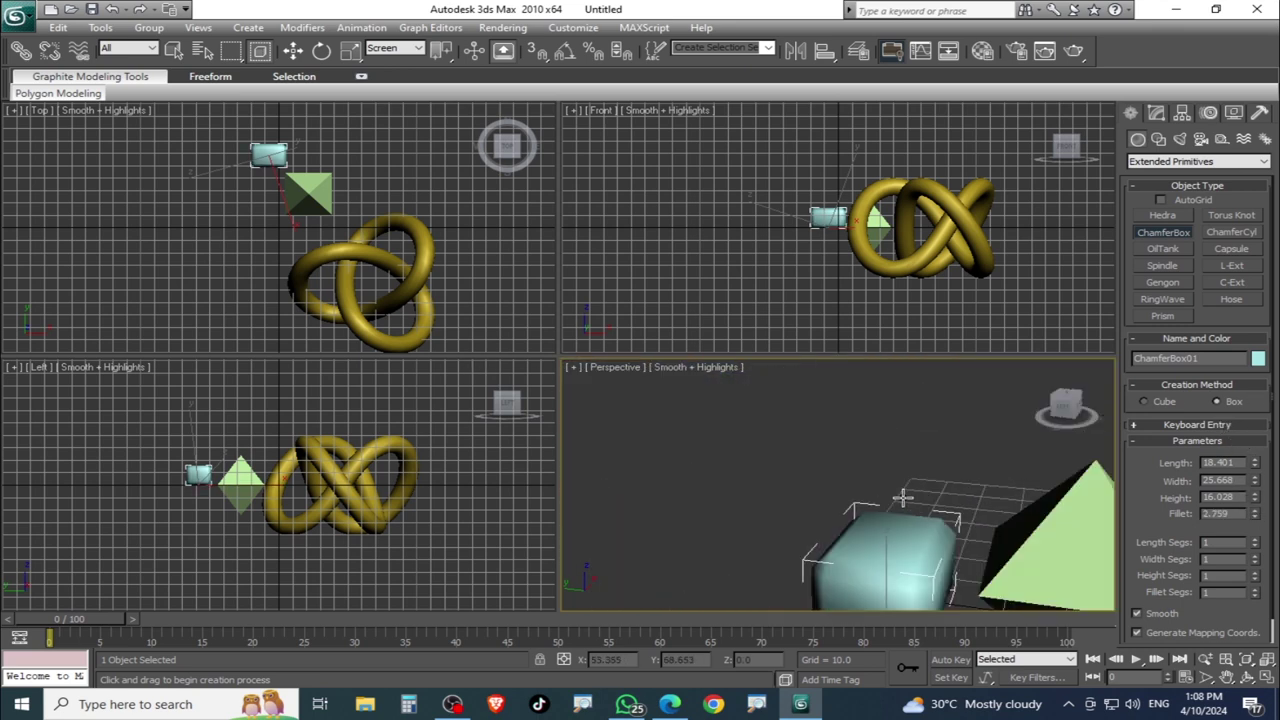
alt+middle_drag(903, 497, 873, 448)
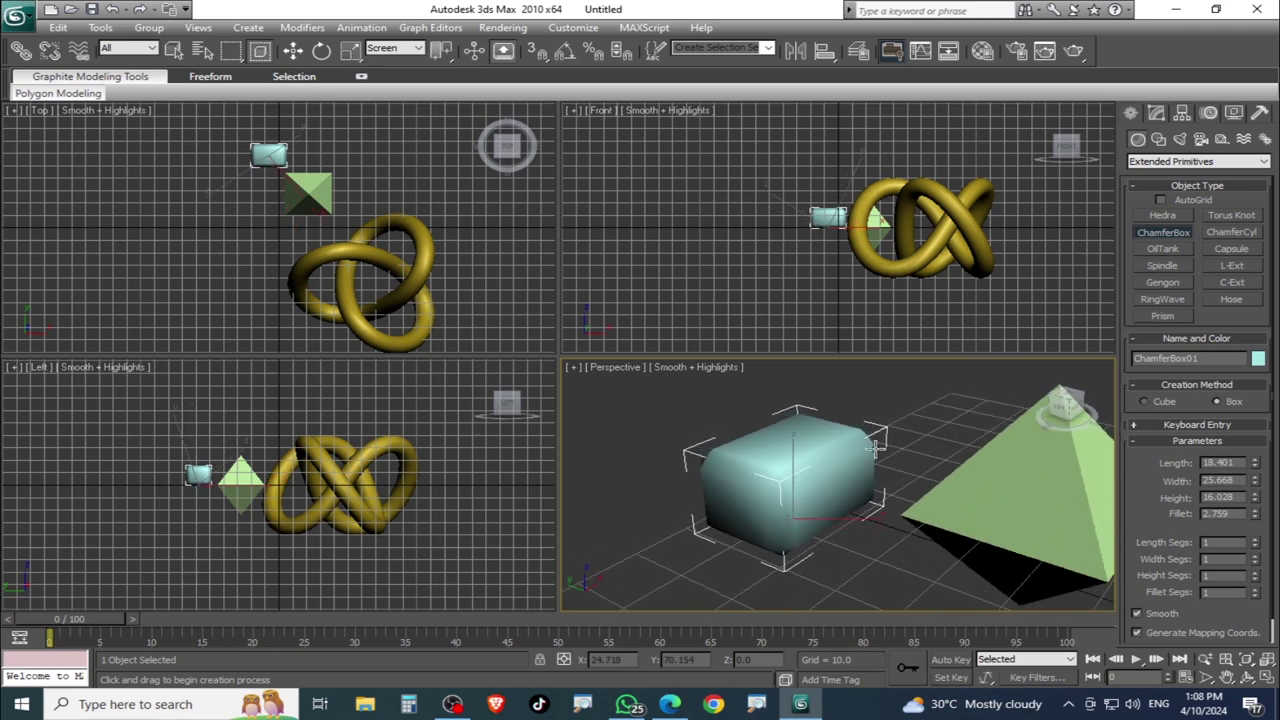
Add a magenta ChamferCyl with radius 9.381 and a 3.272 fillet.
click(1234, 233)
middle_drag(600, 580, 748, 533)
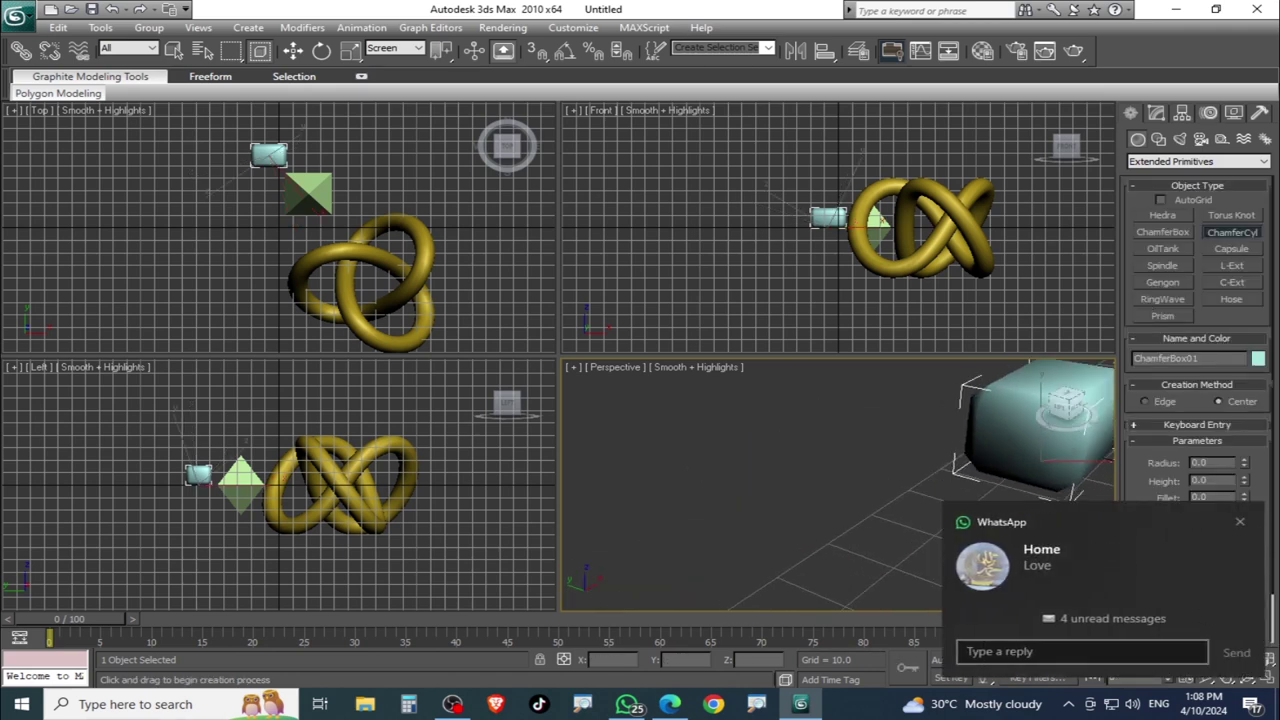
click(1240, 521)
drag(806, 523, 868, 528)
click(810, 441)
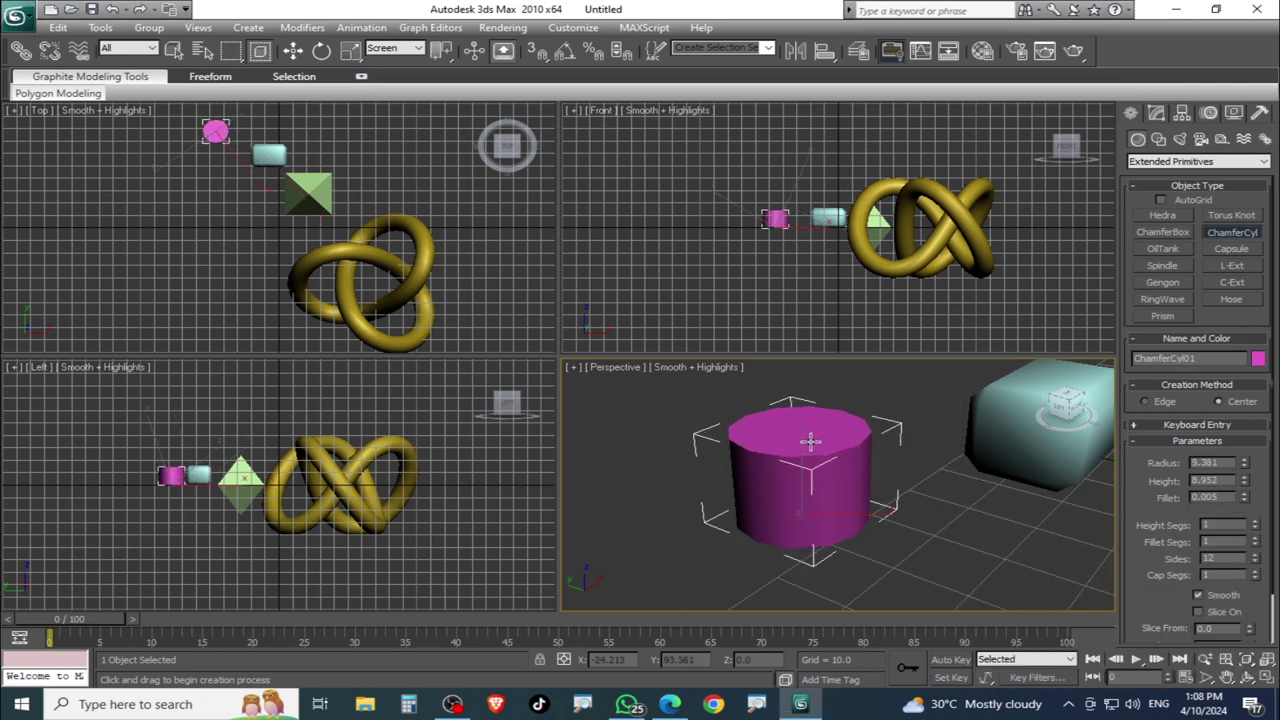
click(812, 370)
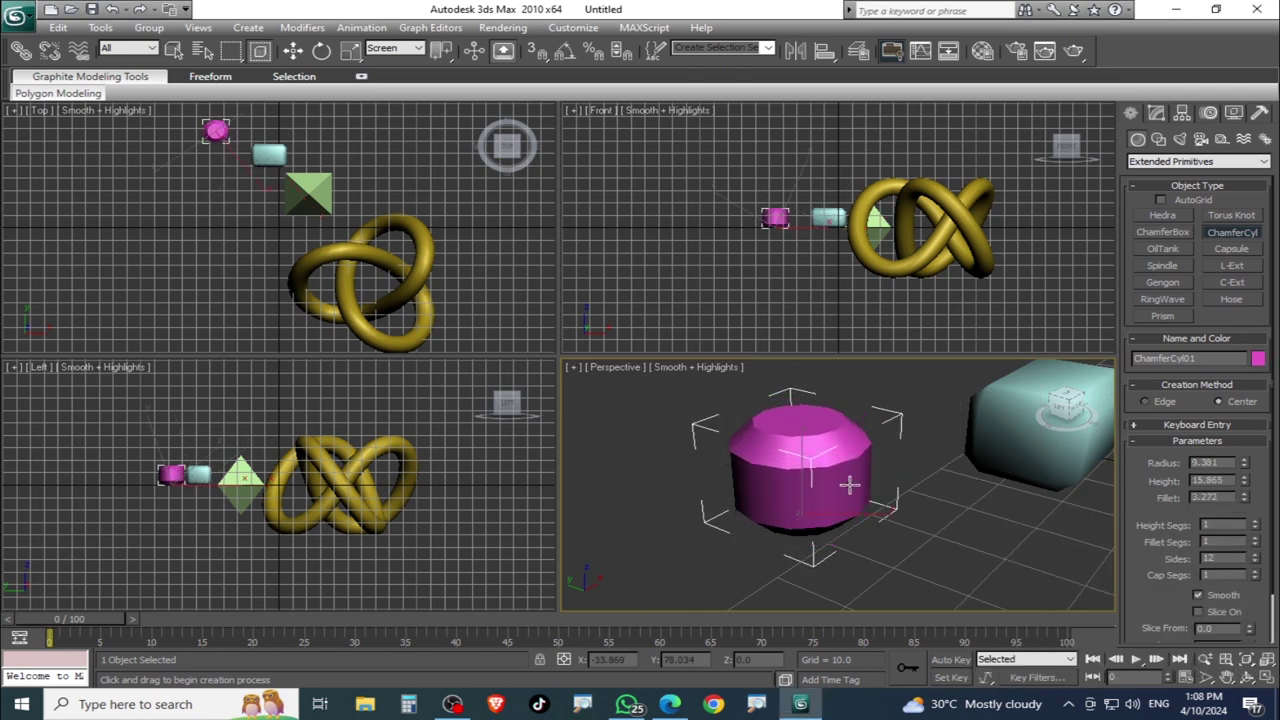
alt+middle_drag(766, 486, 722, 457)
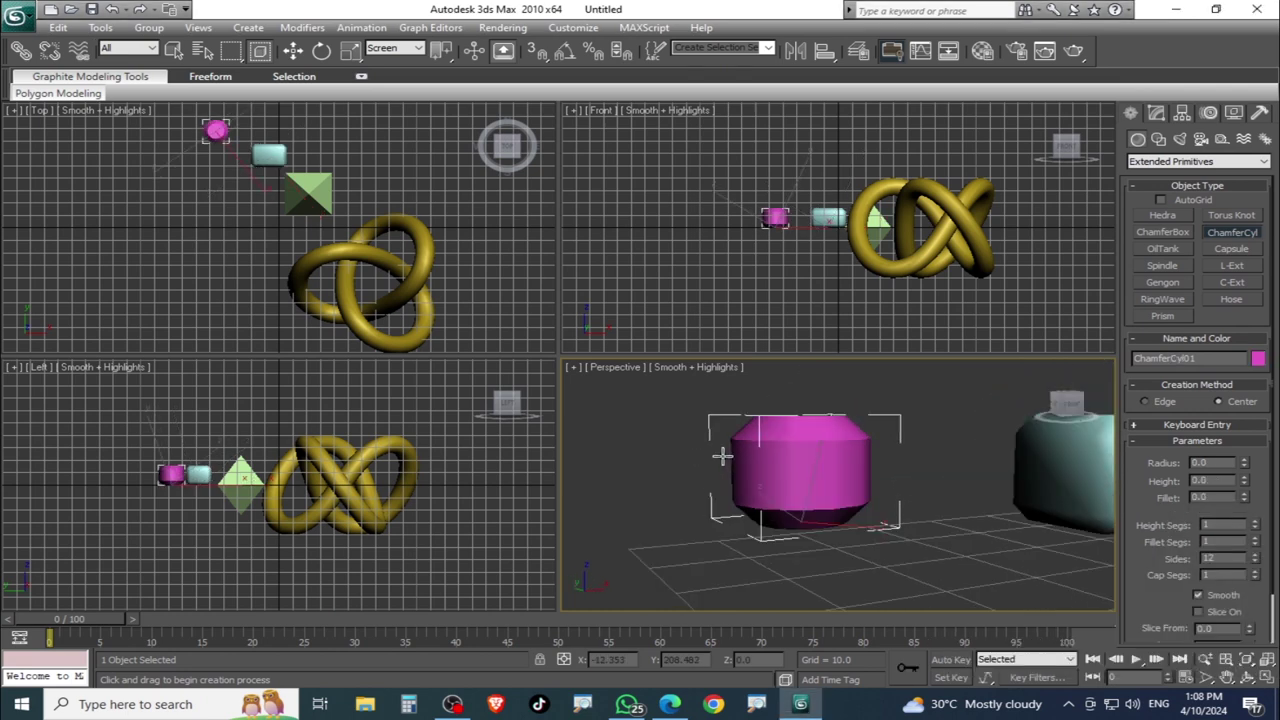
Create a flattened pale green OilTank and raise its cap height.
click(1163, 248)
drag(912, 560, 1005, 556)
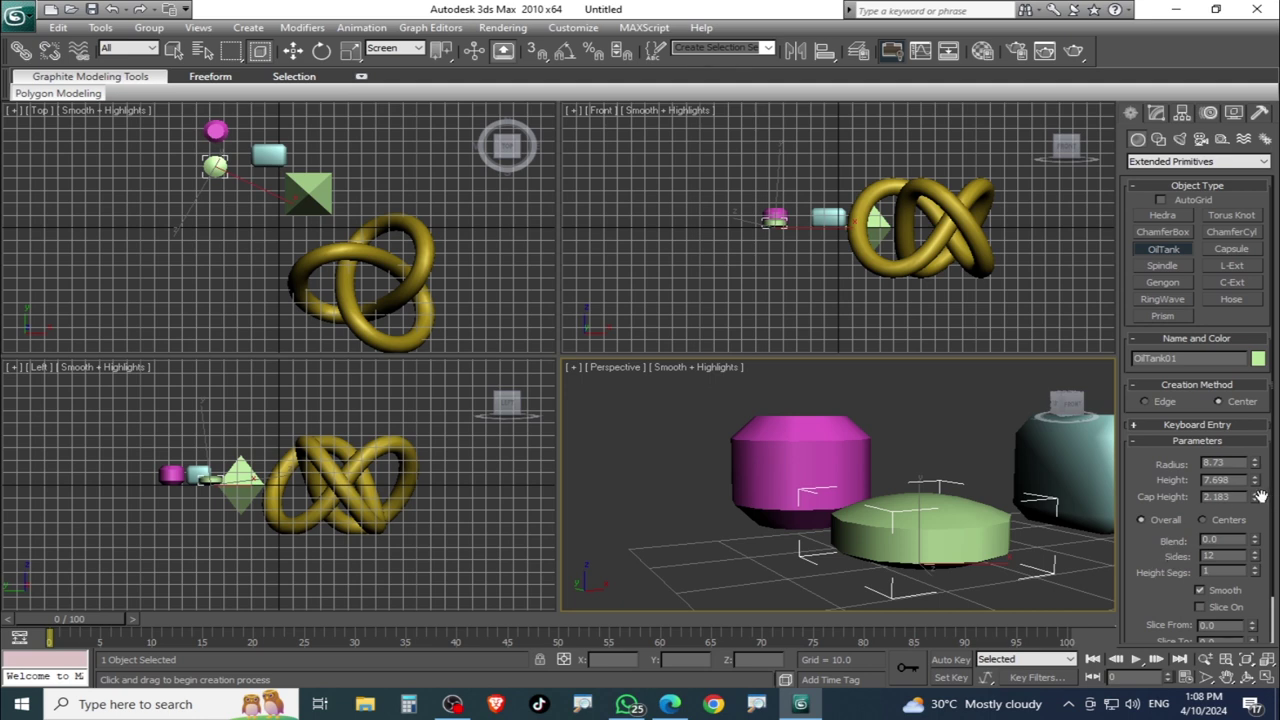
drag(1255, 497, 1252, 440)
mouse_move(1080, 480)
alt+middle_down()
mouse_move(1002, 463)
mouse_move(1092, 500)
alt+middle_up()
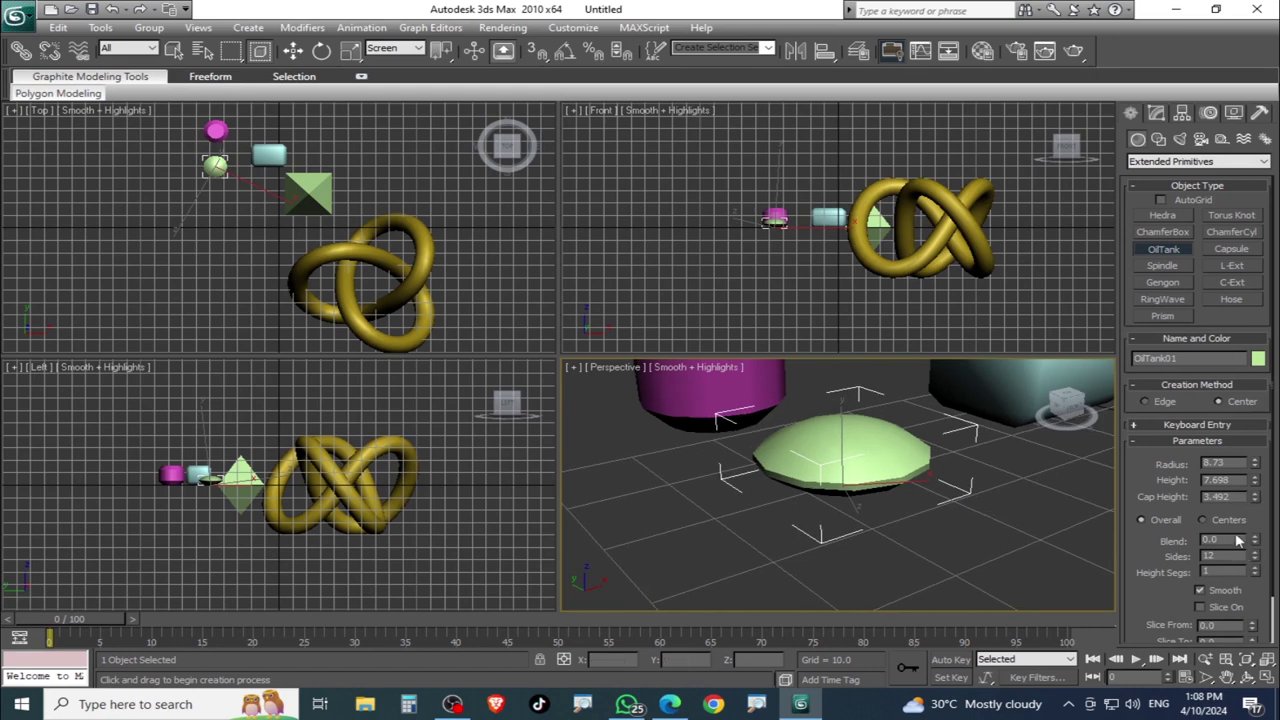
Add a slim dark grey Capsule with radius 2.305 and height 12.387.
click(1232, 249)
drag(680, 532, 686, 568)
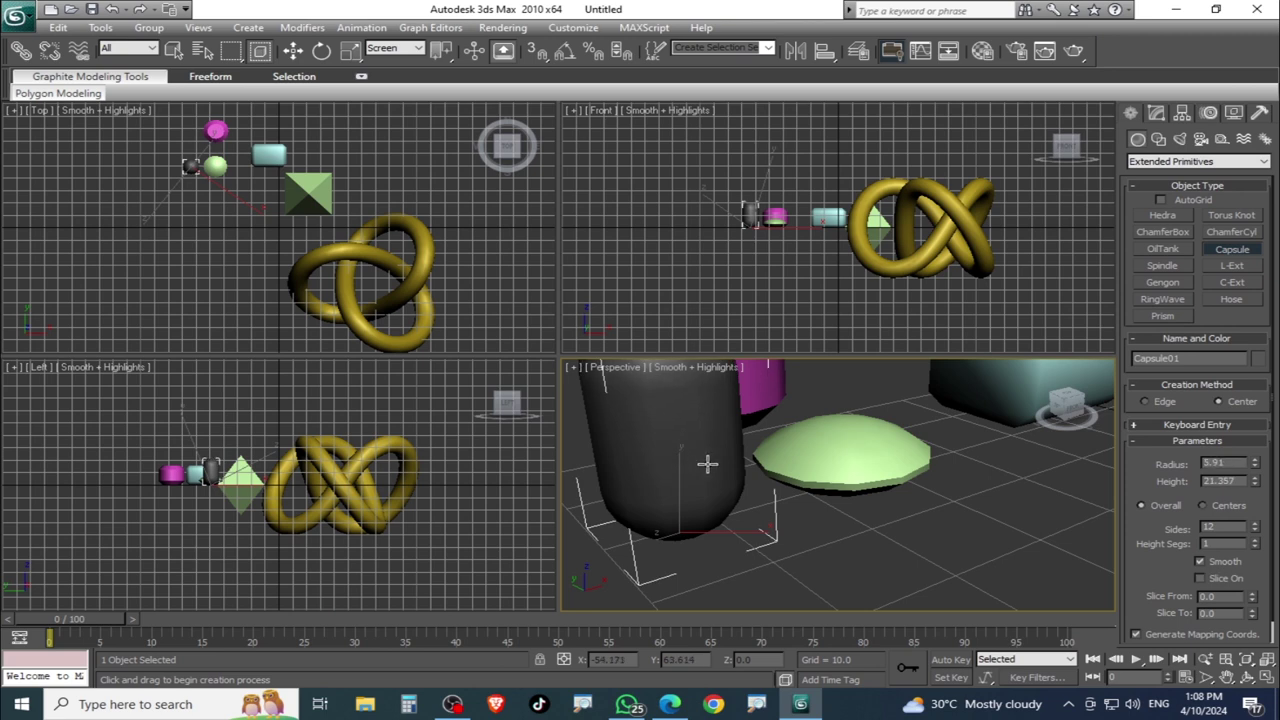
middle_drag(703, 457, 810, 543)
scroll(790, 520, up, 5)
scroll(740, 457, down, 2)
scroll(731, 437, down, 4)
scroll(900, 540, down, 3)
alt+middle_drag(973, 588, 1002, 592)
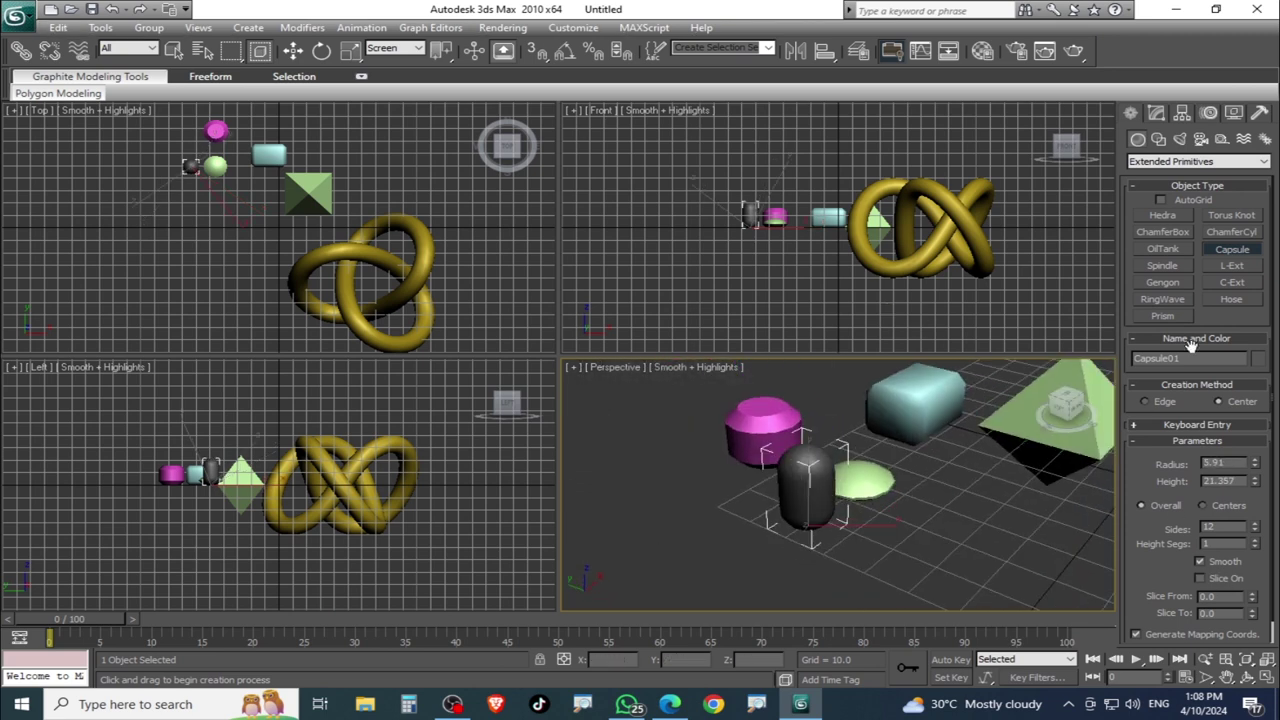
mouse_move(1255, 468)
mouse_down()
mouse_move(1242, 513)
mouse_move(1253, 500)
mouse_up()
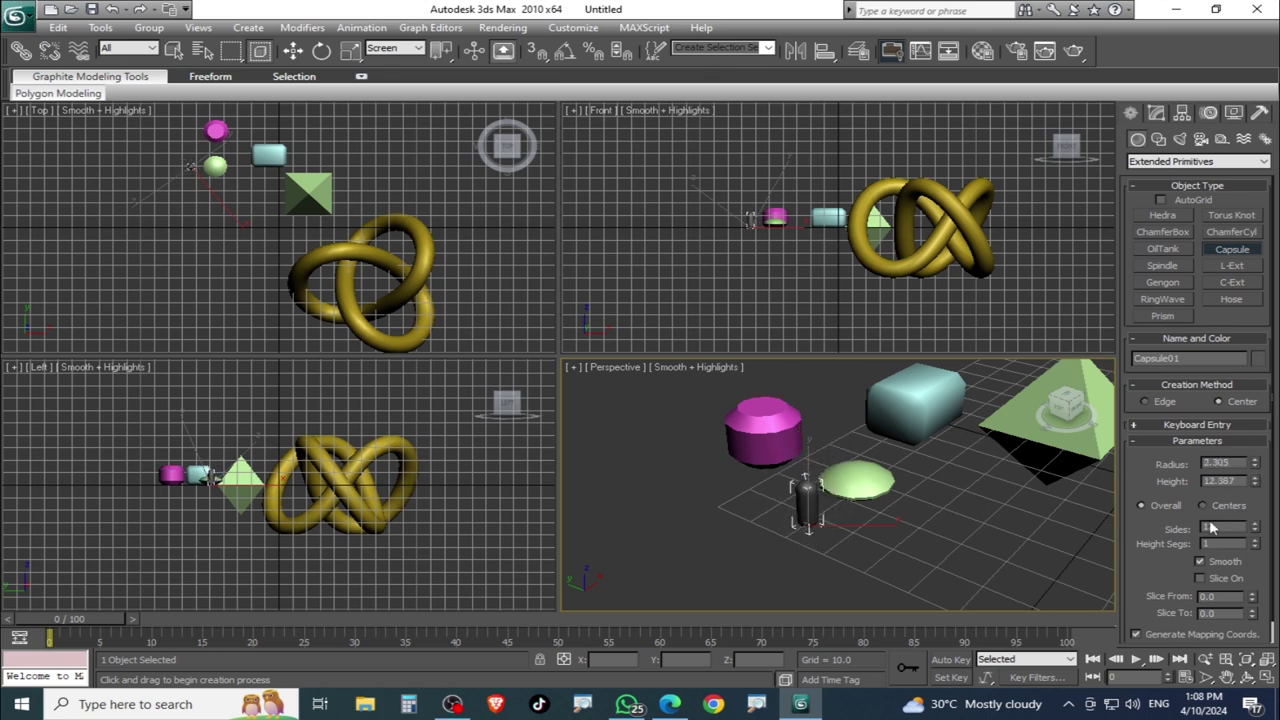
scroll(807, 510, up, 2)
scroll(807, 510, up, 2)
scroll(807, 515, up, 2)
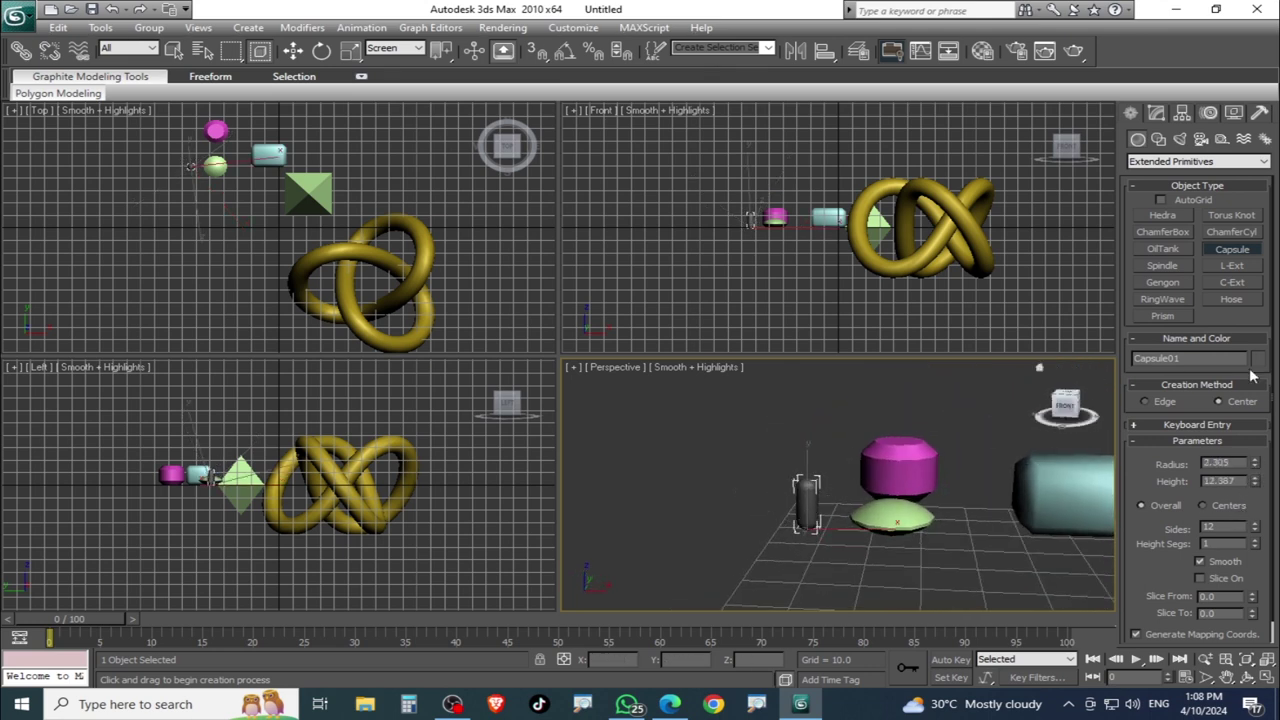
click(1162, 266)
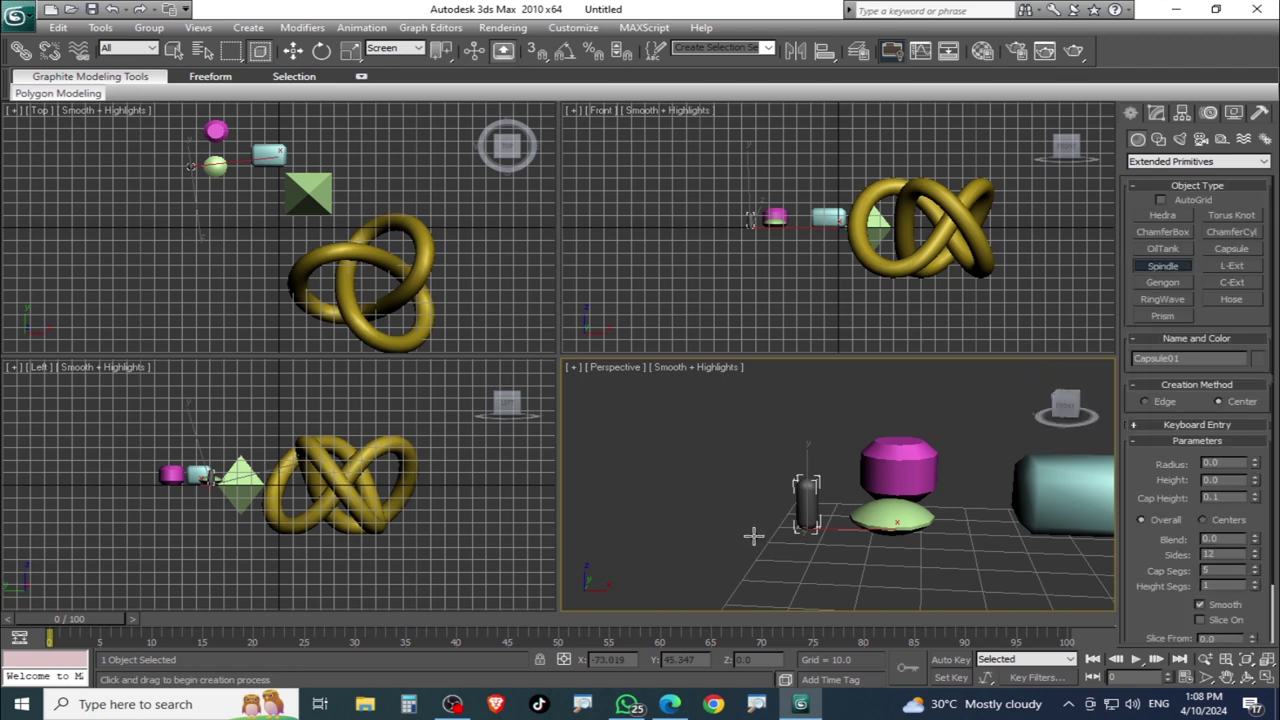
Create a green Spindle and a teal L-Ext with side length 41.383 and height 4.106.
drag(688, 565, 765, 570)
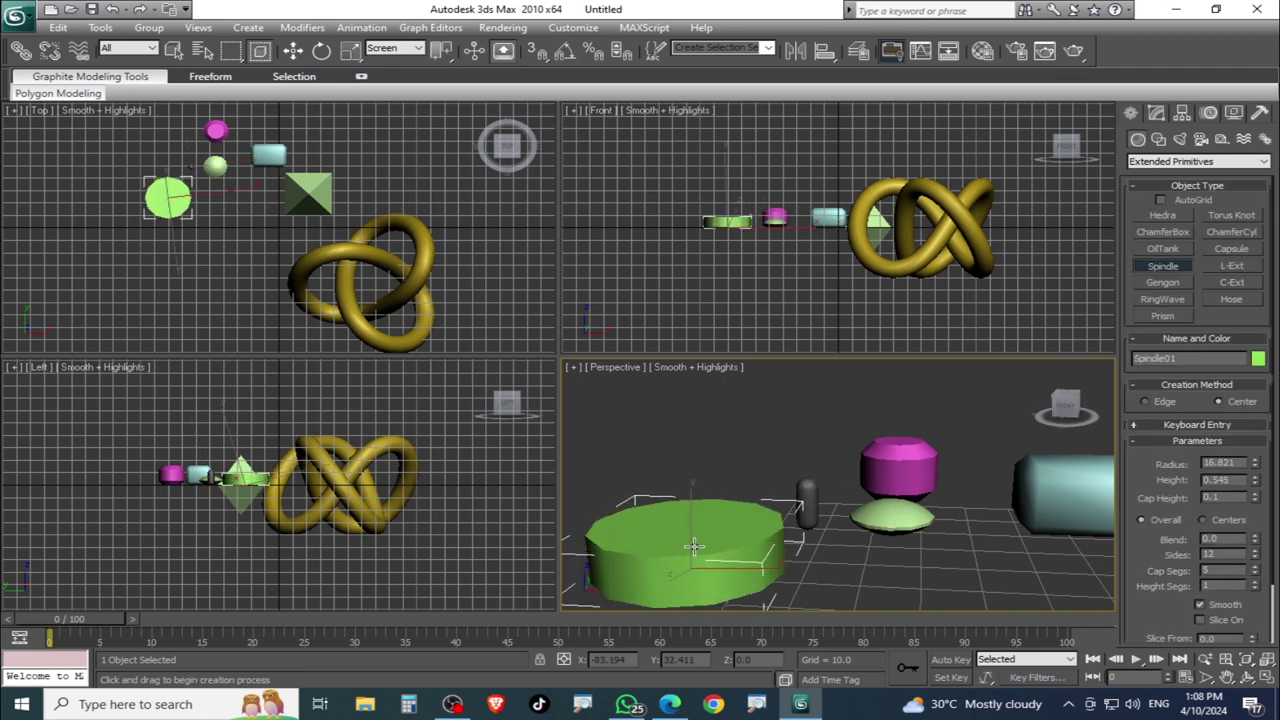
mouse_move(699, 471)
alt+middle_down()
mouse_move(721, 512)
mouse_move(677, 528)
alt+middle_up()
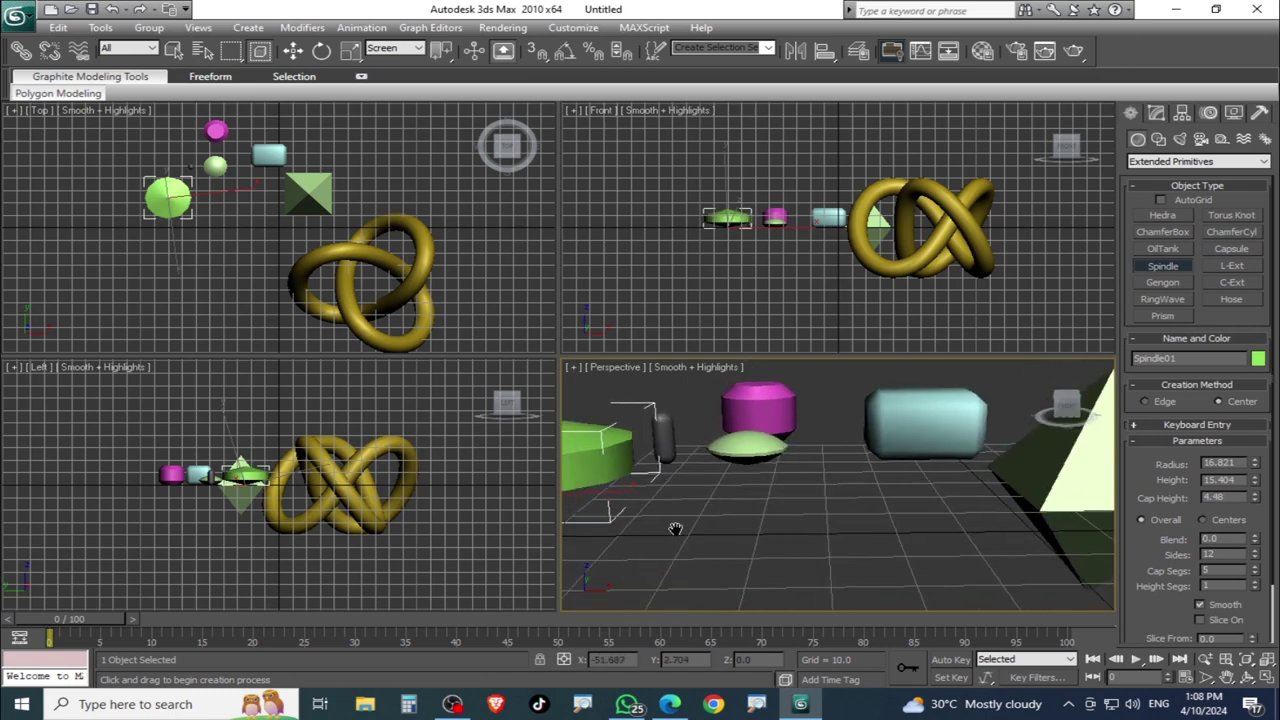
click(1245, 267)
drag(825, 521, 1016, 602)
click(1014, 557)
right_click(942, 555)
drag(935, 508, 878, 602)
click(944, 573)
mouse_move(835, 570)
alt+middle_down()
mouse_move(883, 580)
mouse_move(840, 550)
mouse_move(1005, 600)
alt+middle_up()
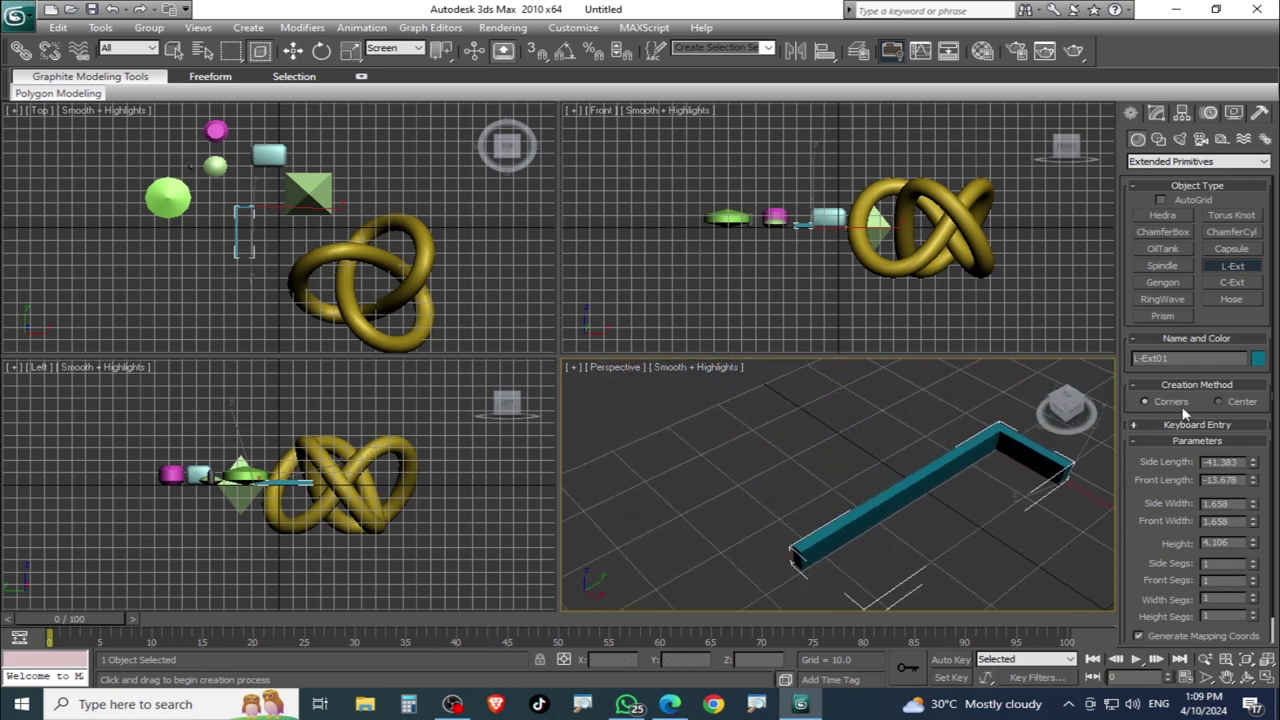
click(1175, 285)
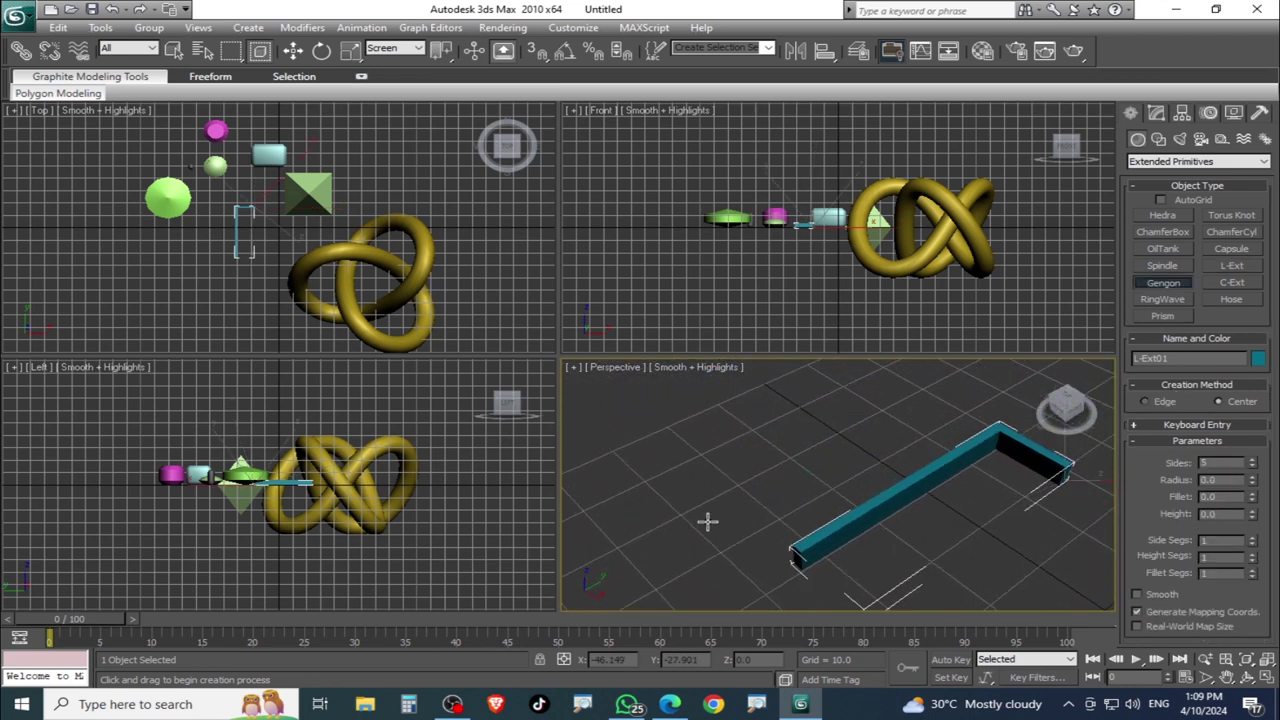
Create a filleted five-sided green Gengon, radius 11.251 and height 13.728.
drag(686, 537, 690, 600)
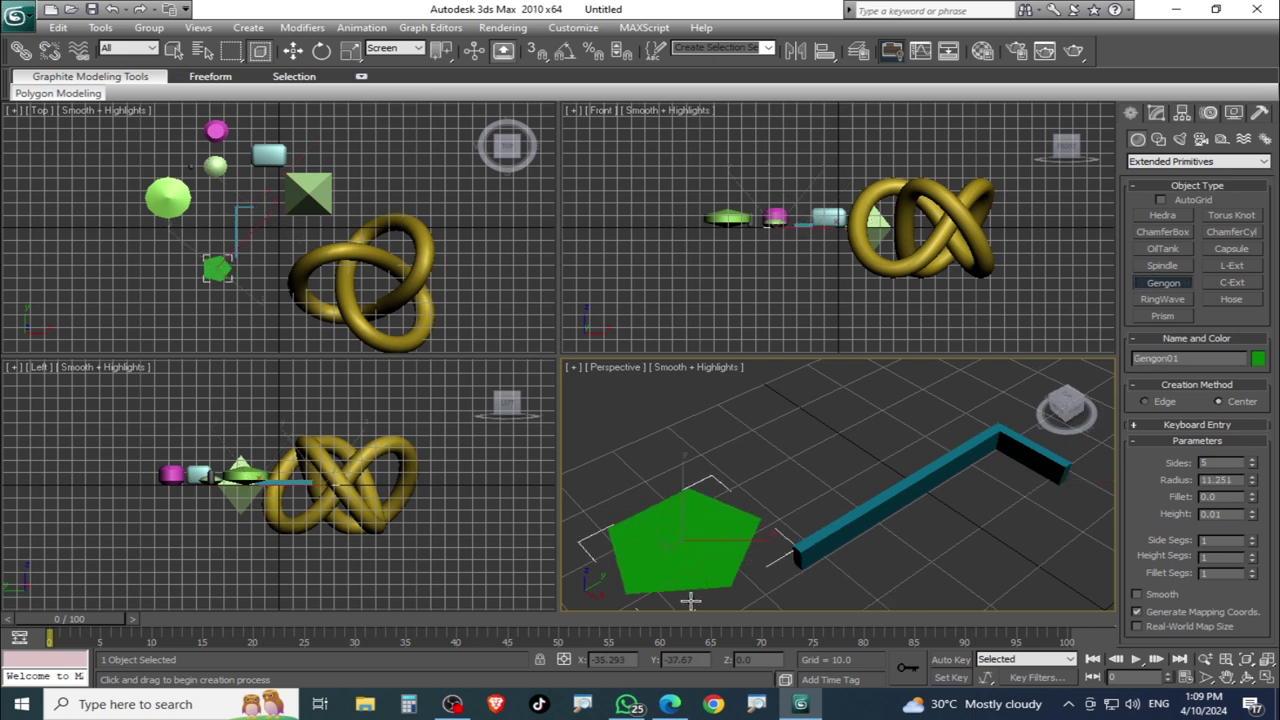
click(712, 508)
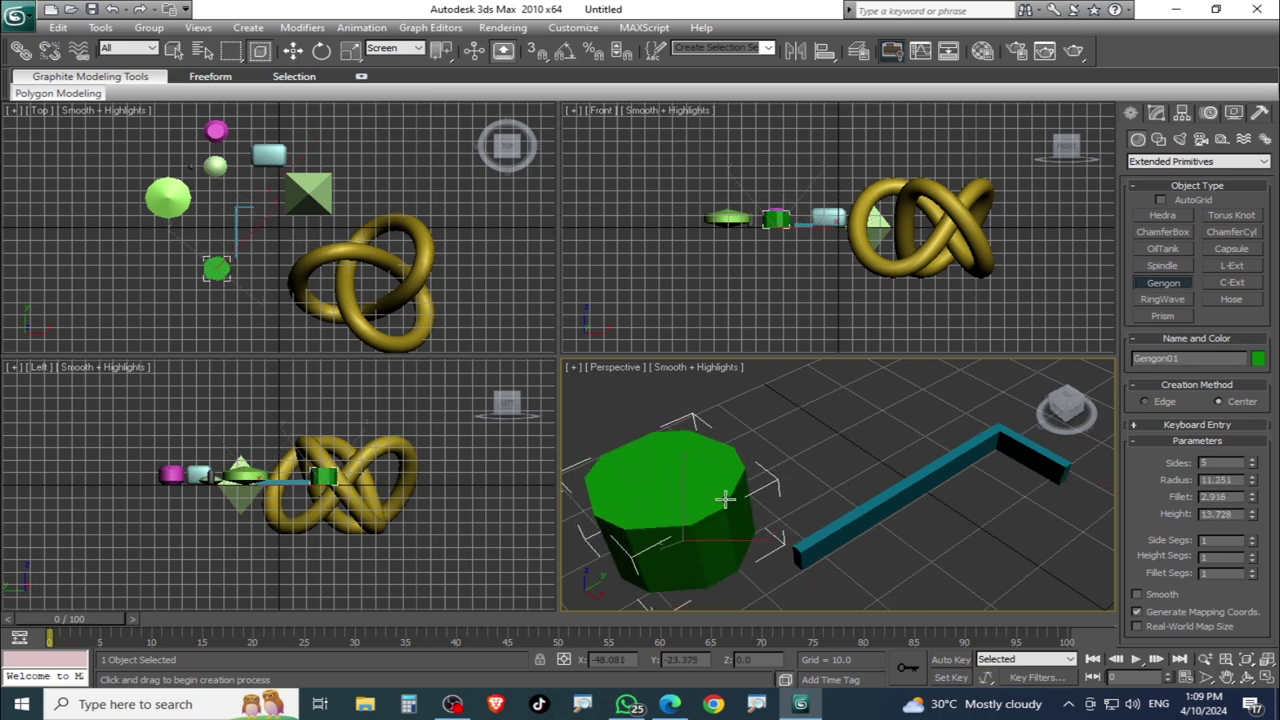
scroll(757, 541, up, 5)
mouse_move(734, 523)
middle_down()
mouse_move(886, 509)
mouse_move(717, 526)
mouse_move(794, 528)
middle_up()
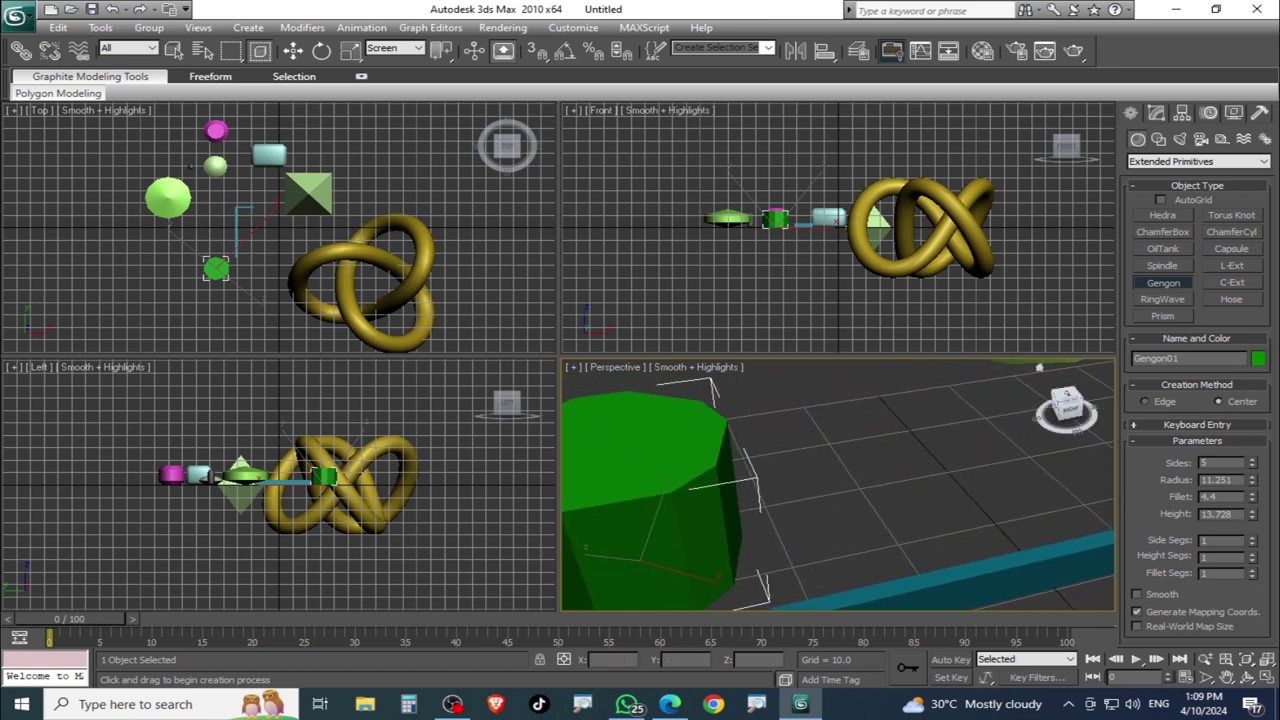
Draw a green U-shaped C-Ext 4.454 units high with thin walls.
click(1224, 281)
drag(857, 449, 857, 497)
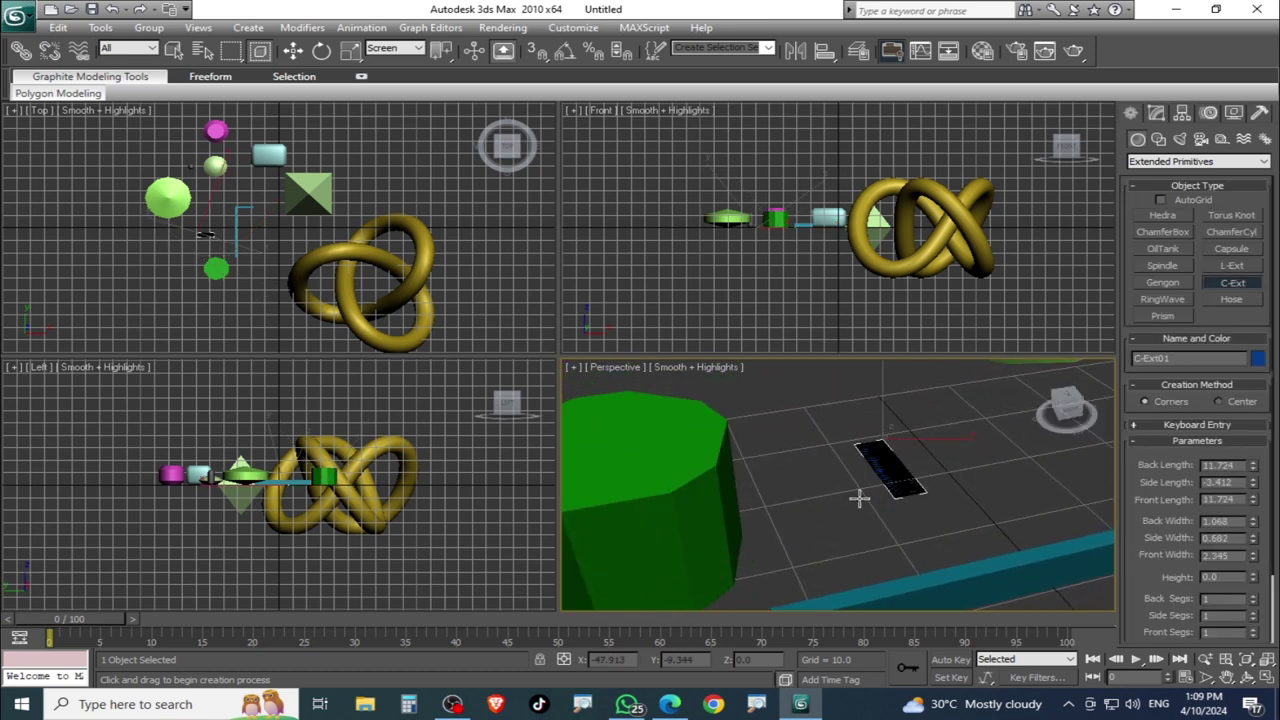
click(817, 538)
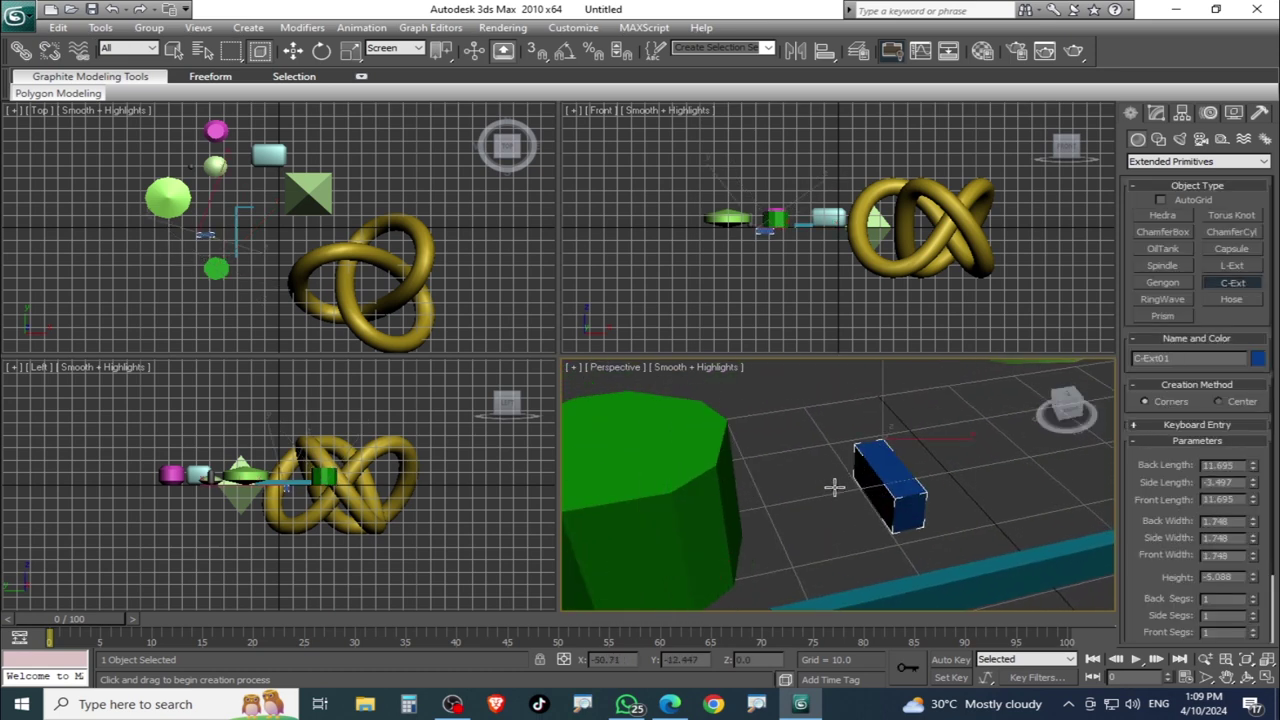
click(836, 549)
right_click(918, 490)
drag(885, 406, 800, 553)
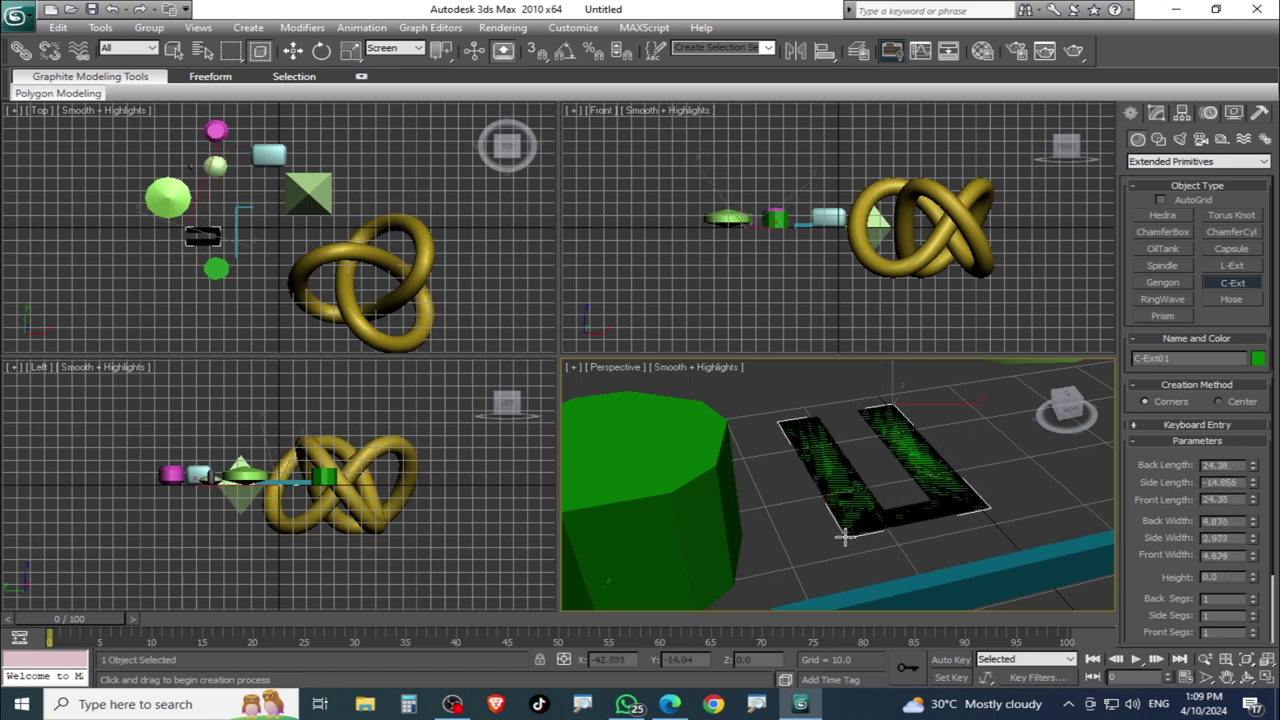
click(940, 530)
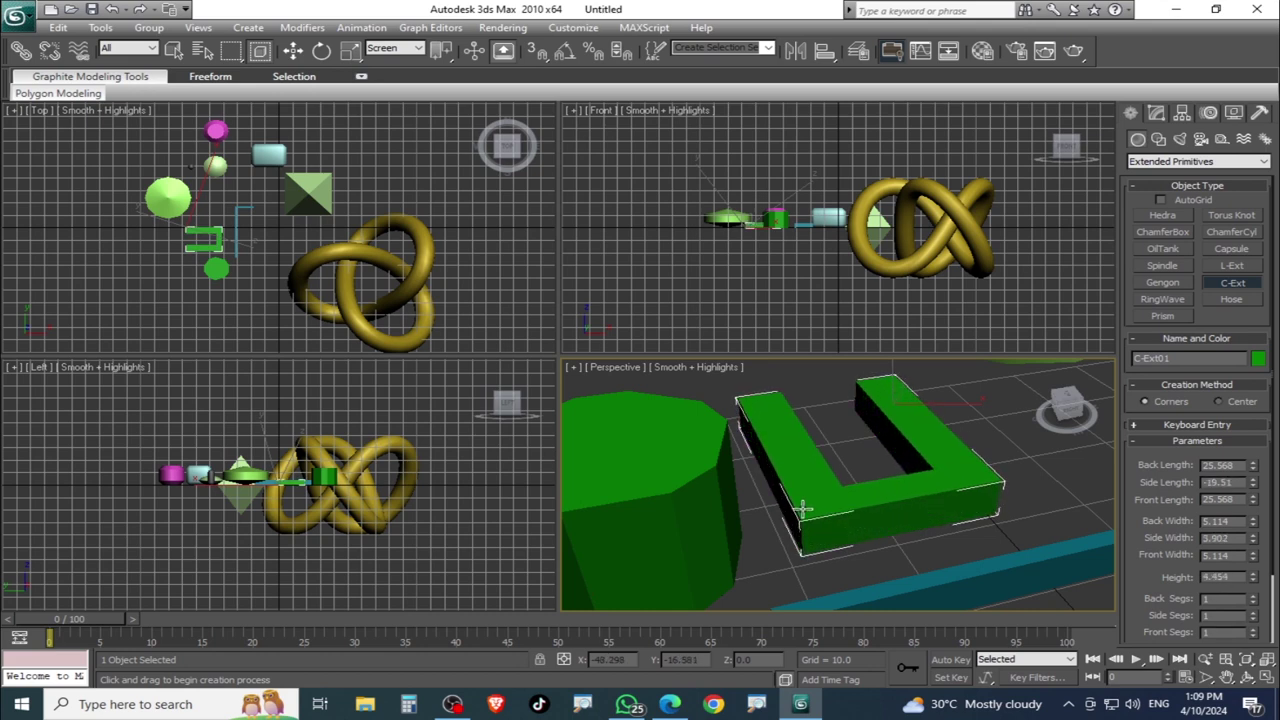
click(976, 494)
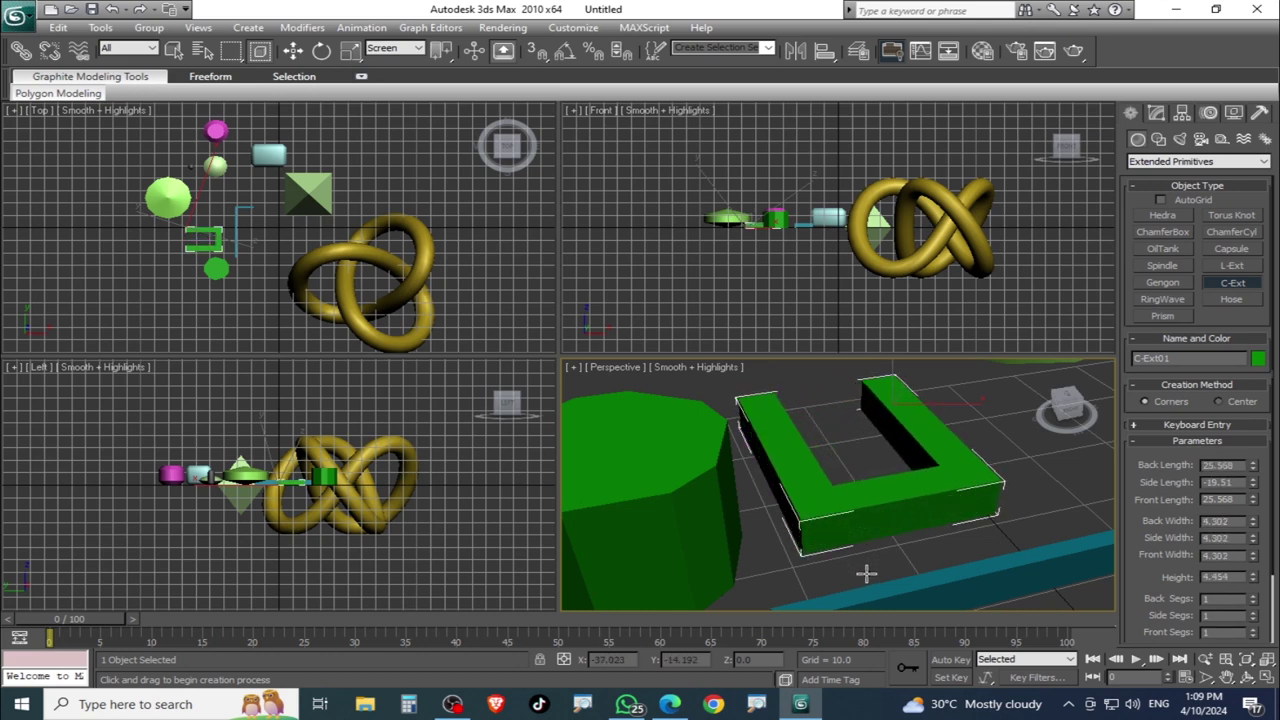
Create a large flat gold RingWave on the grid.
right_click(991, 403)
scroll(991, 403, down, 5)
click(1163, 299)
drag(975, 522, 1008, 545)
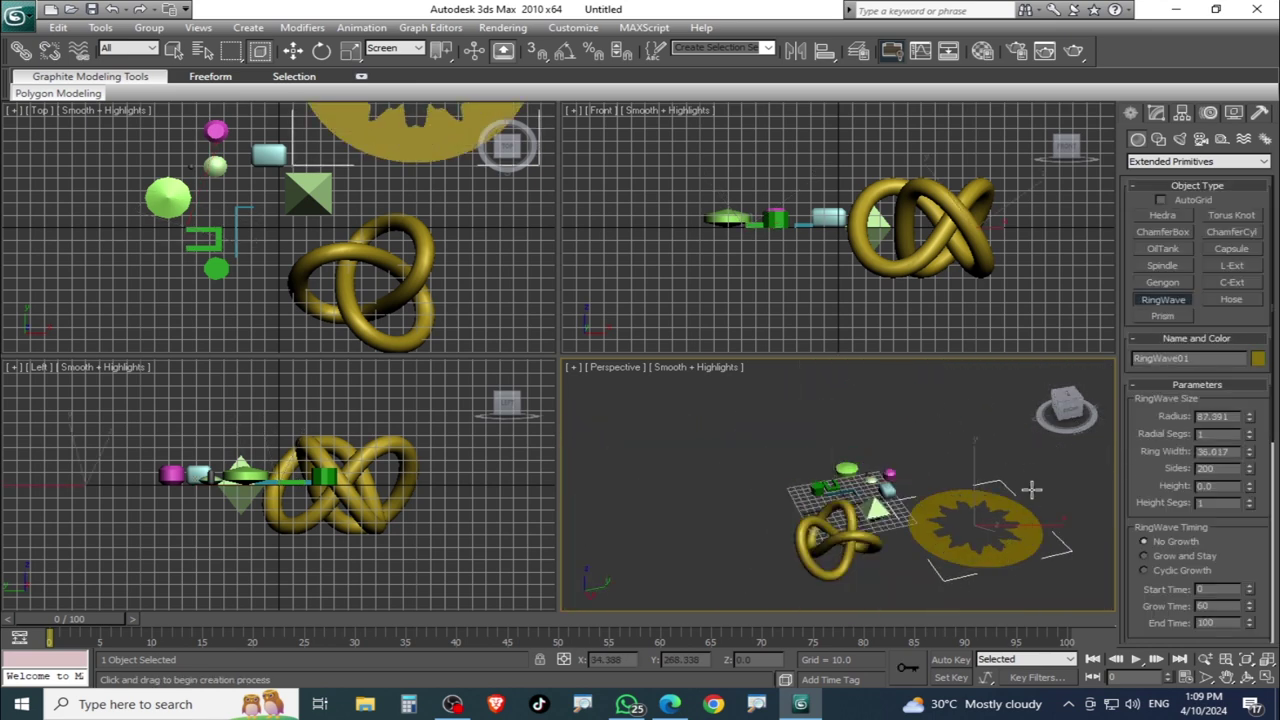
scroll(1000, 520, up, 2)
scroll(922, 509, up, 2)
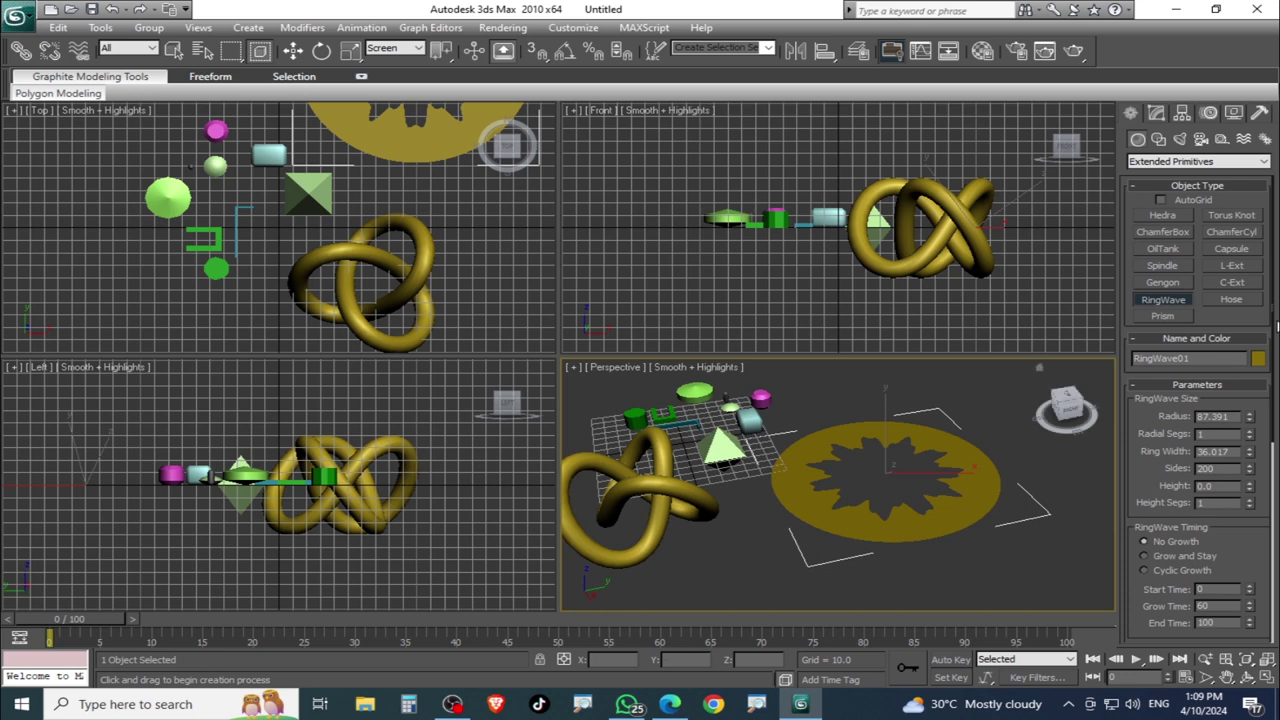
Add a tall magenta Hose, height 94.89, and view it up close beside the torus knot.
click(1230, 300)
middle_drag(1090, 535, 880, 497)
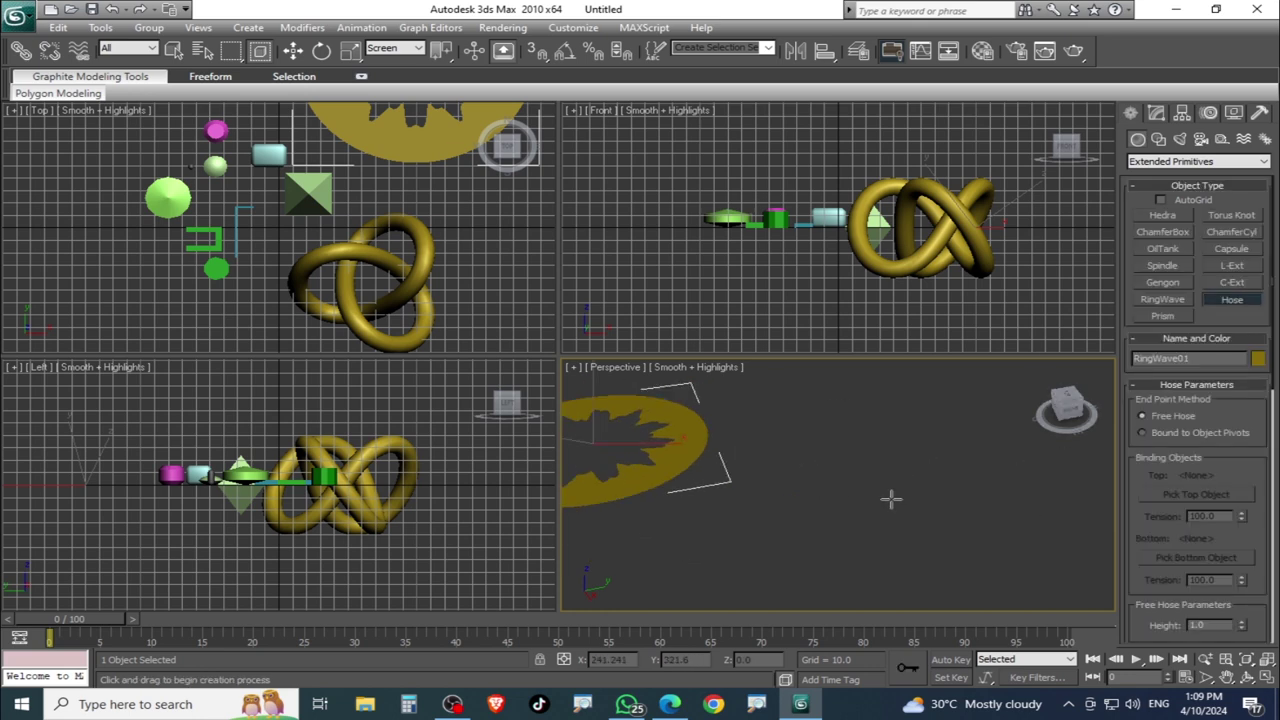
drag(900, 462, 940, 540)
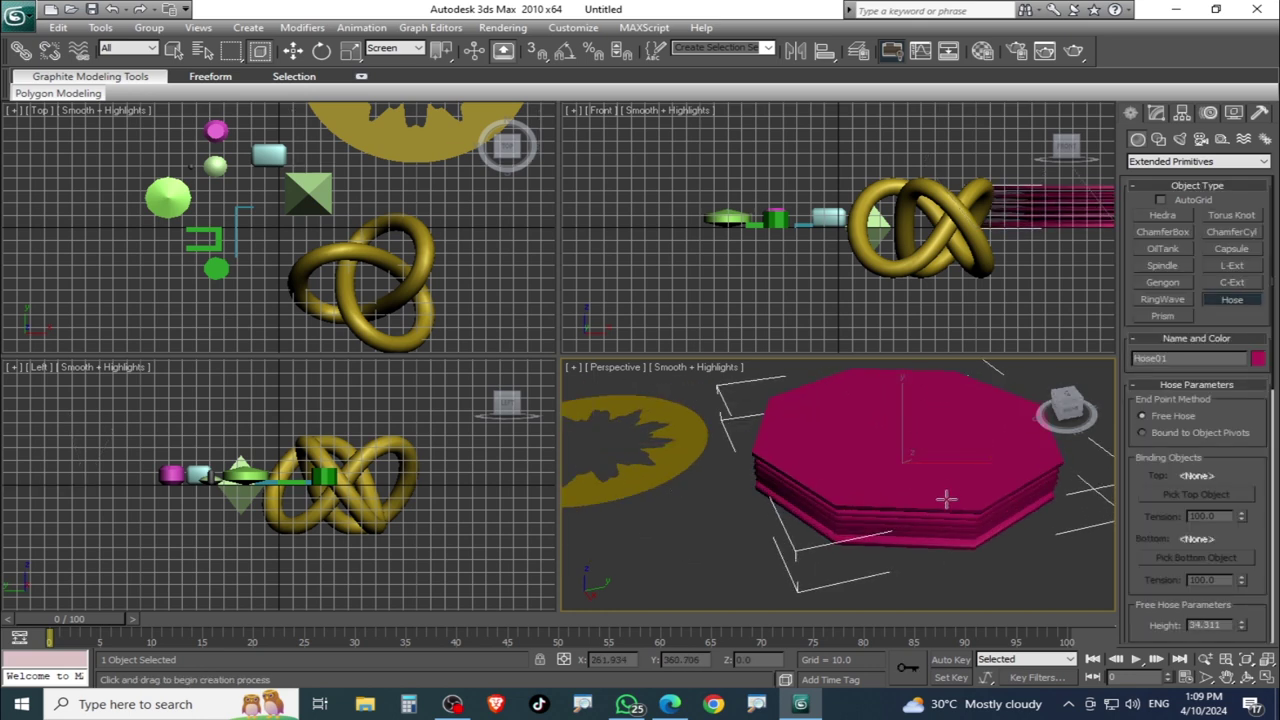
mouse_move(965, 487)
alt+middle_down()
mouse_move(920, 494)
mouse_move(916, 463)
mouse_move(929, 486)
mouse_move(920, 529)
mouse_move(888, 479)
mouse_move(935, 480)
mouse_move(930, 500)
alt+middle_up()
scroll(888, 479, down, 3)
scroll(950, 445, down, 4)
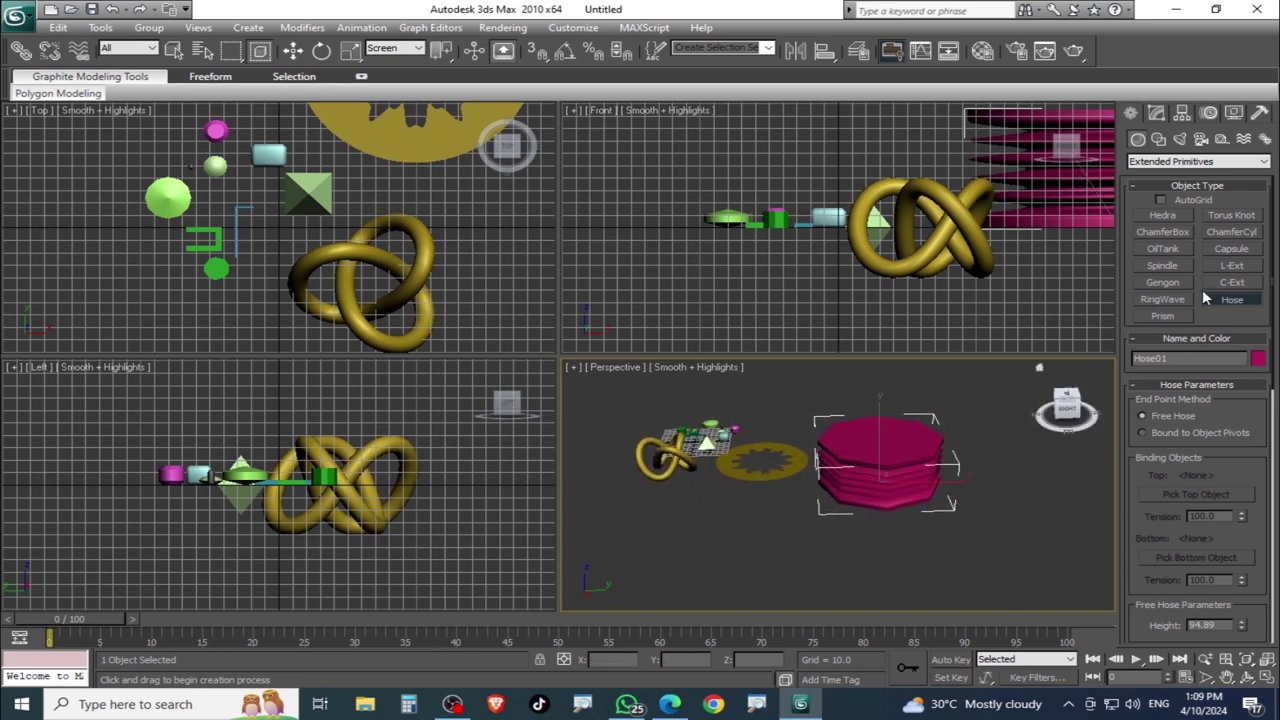
alt+middle_drag(958, 437, 930, 393)
scroll(910, 490, up, 3)
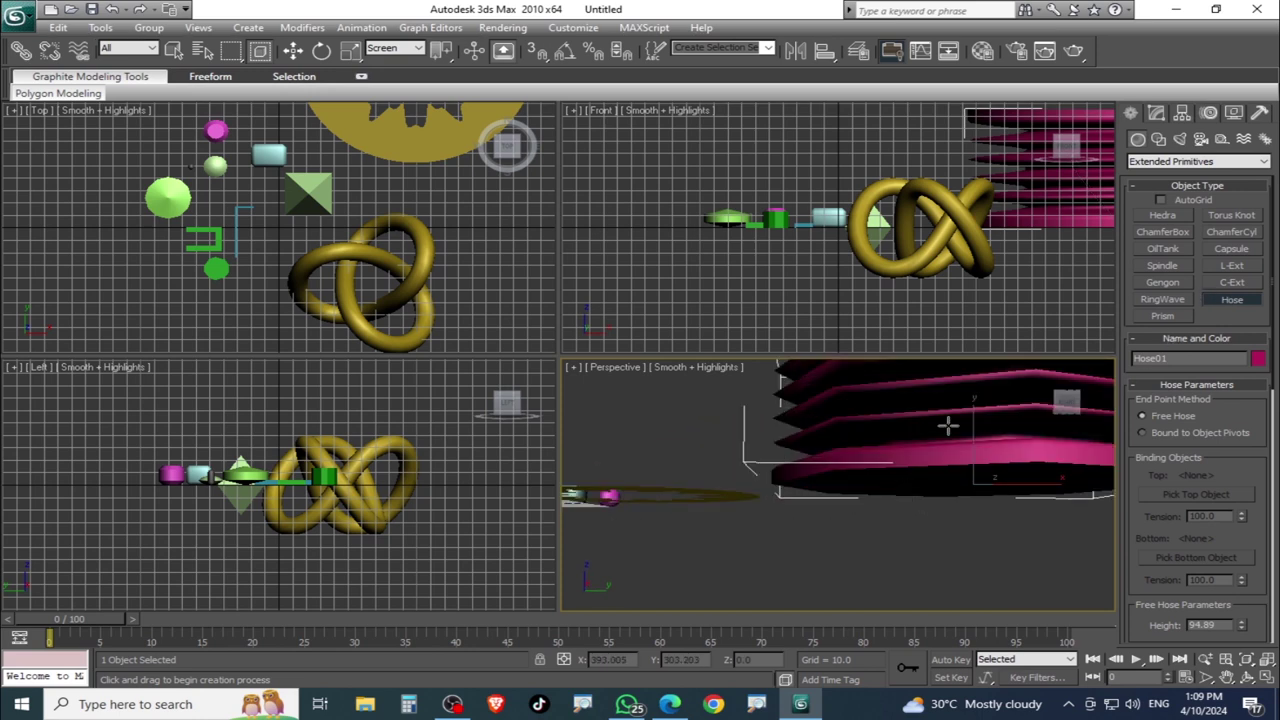
scroll(946, 426, up, 3)
scroll(871, 491, up, 2)
mouse_move(920, 503)
alt+middle_down()
mouse_move(934, 451)
mouse_move(930, 464)
alt+middle_up()
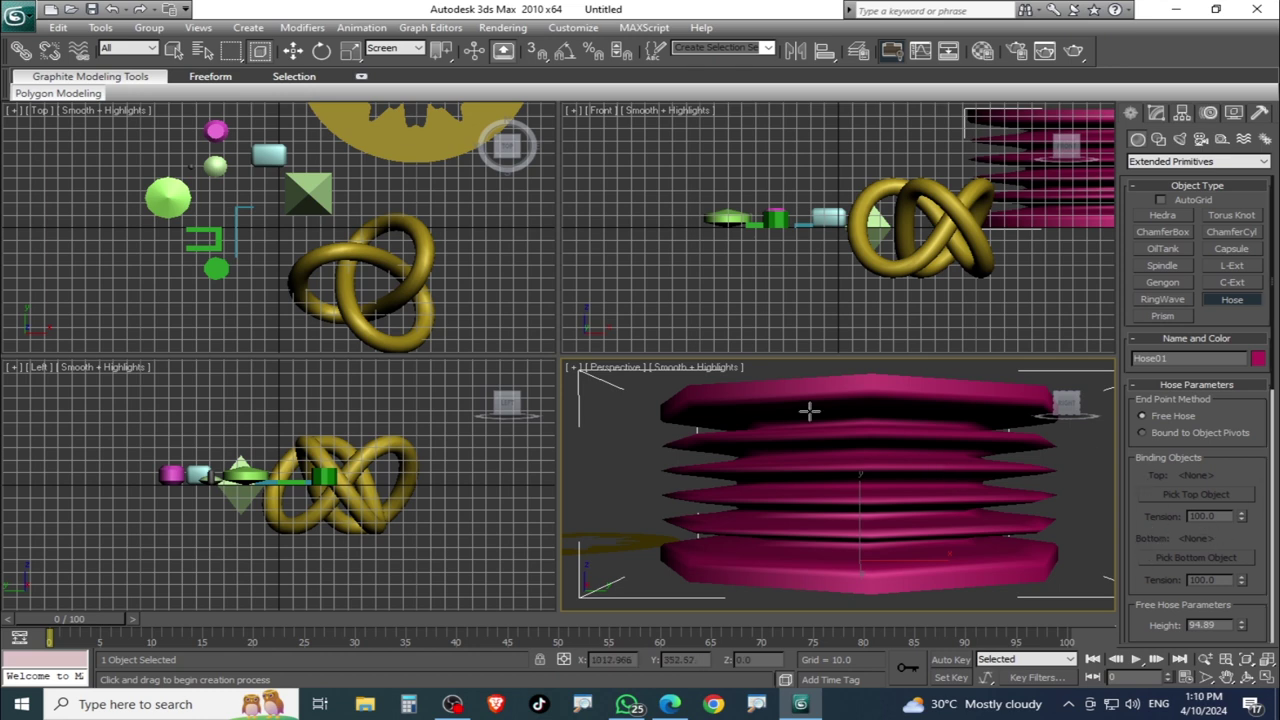
scroll(771, 508, down, 2)
scroll(850, 510, down, 3)
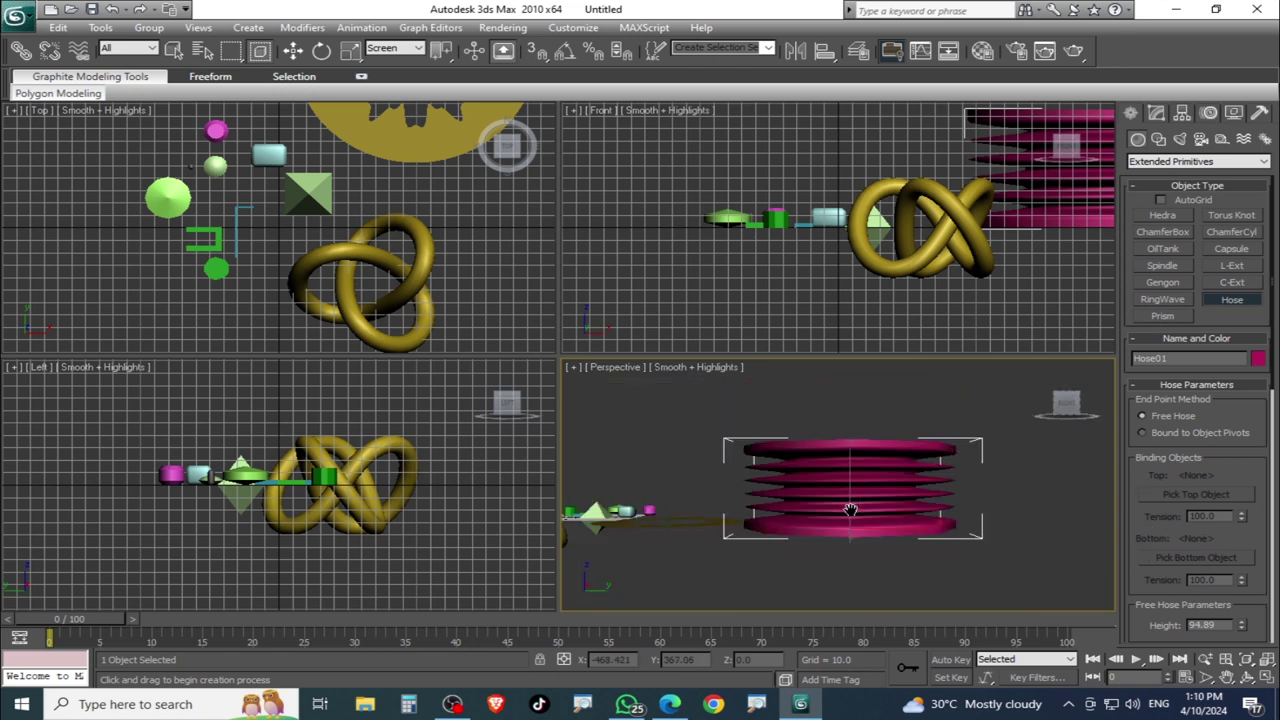
alt+middle_drag(848, 488, 965, 447)
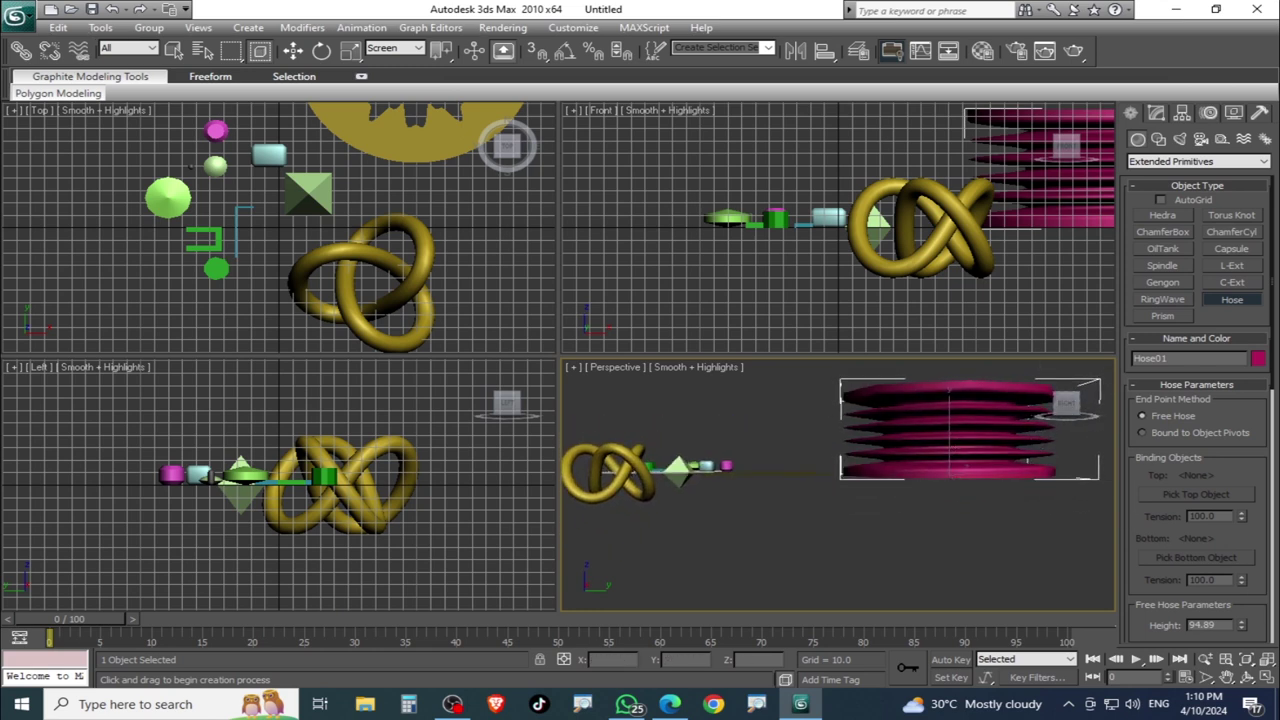
Set Hose01 to height 117.49, 39 segments, 61 cycles and diameter -50.
drag(1243, 628, 1267, 447)
drag(1136, 578, 1153, 451)
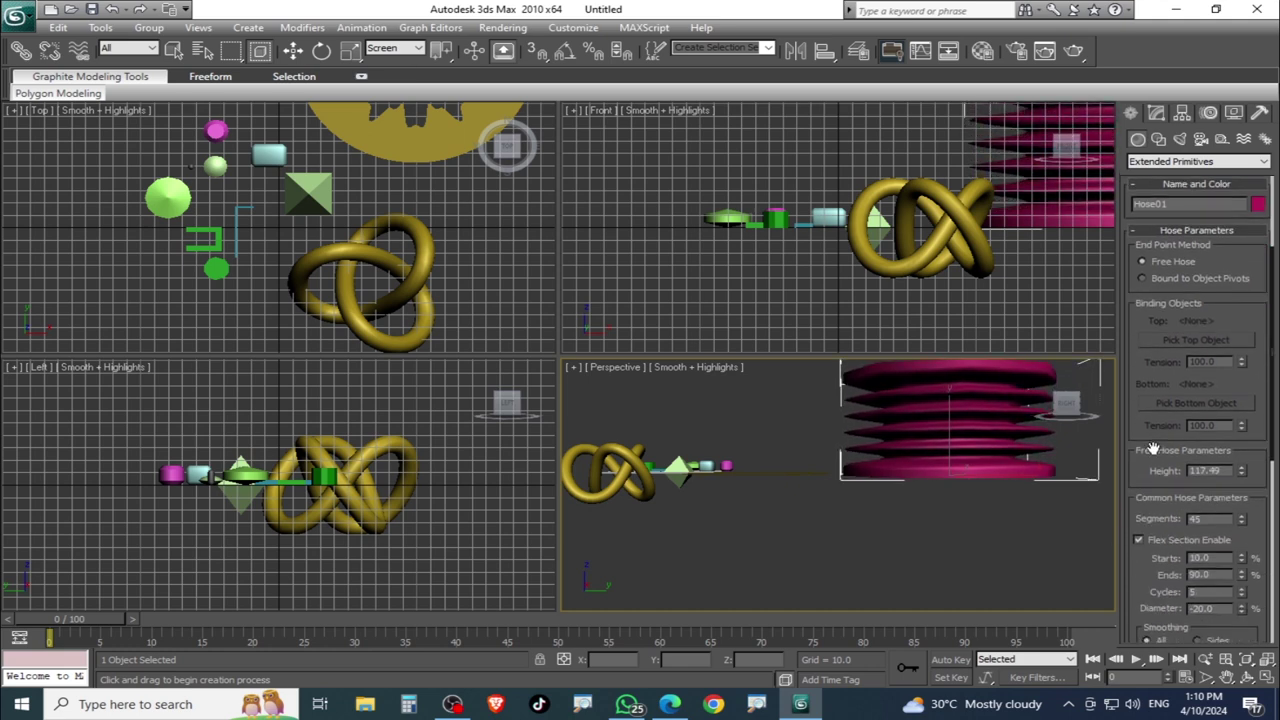
drag(1240, 523, 1235, 520)
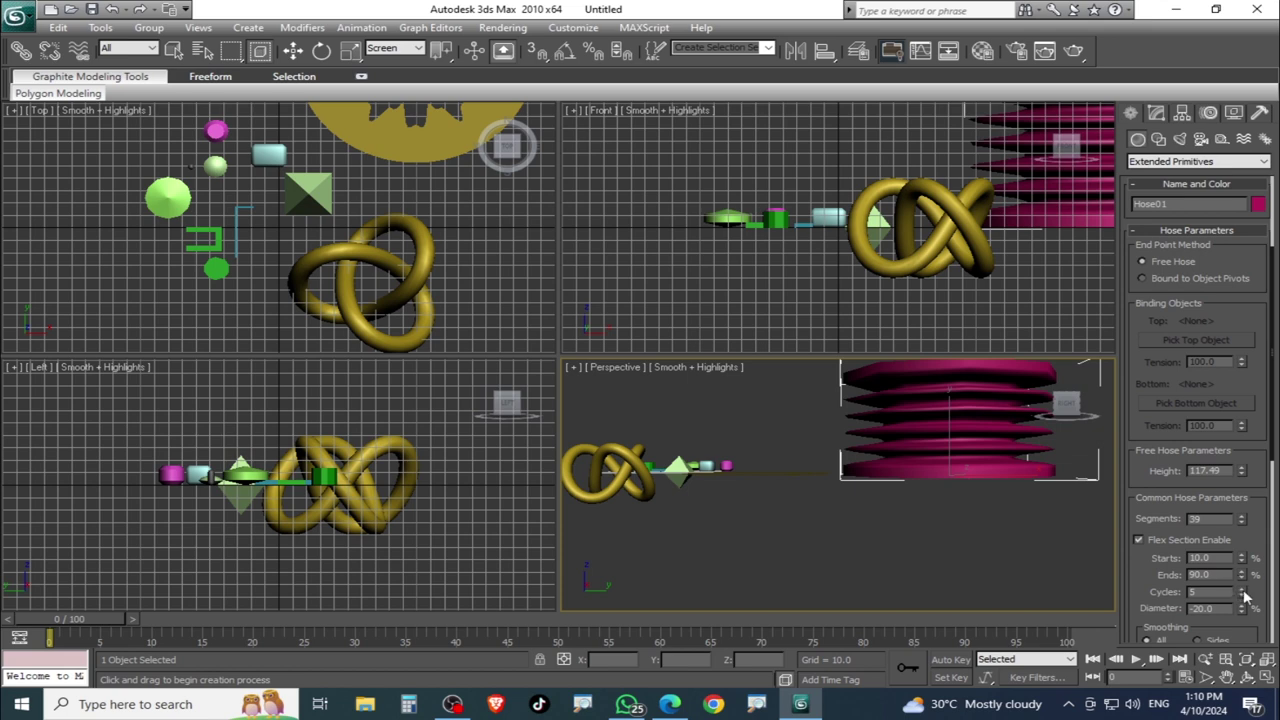
drag(1243, 595, 1237, 568)
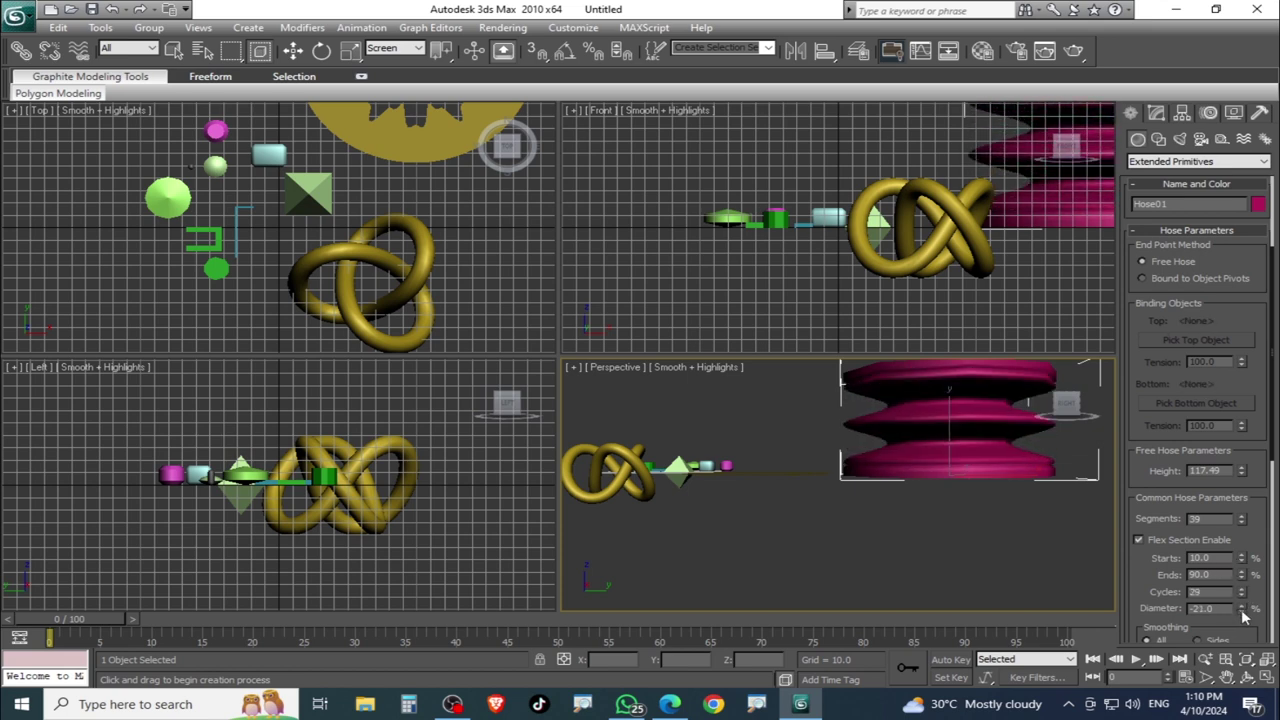
drag(1244, 617, 1231, 640)
drag(1245, 597, 1243, 578)
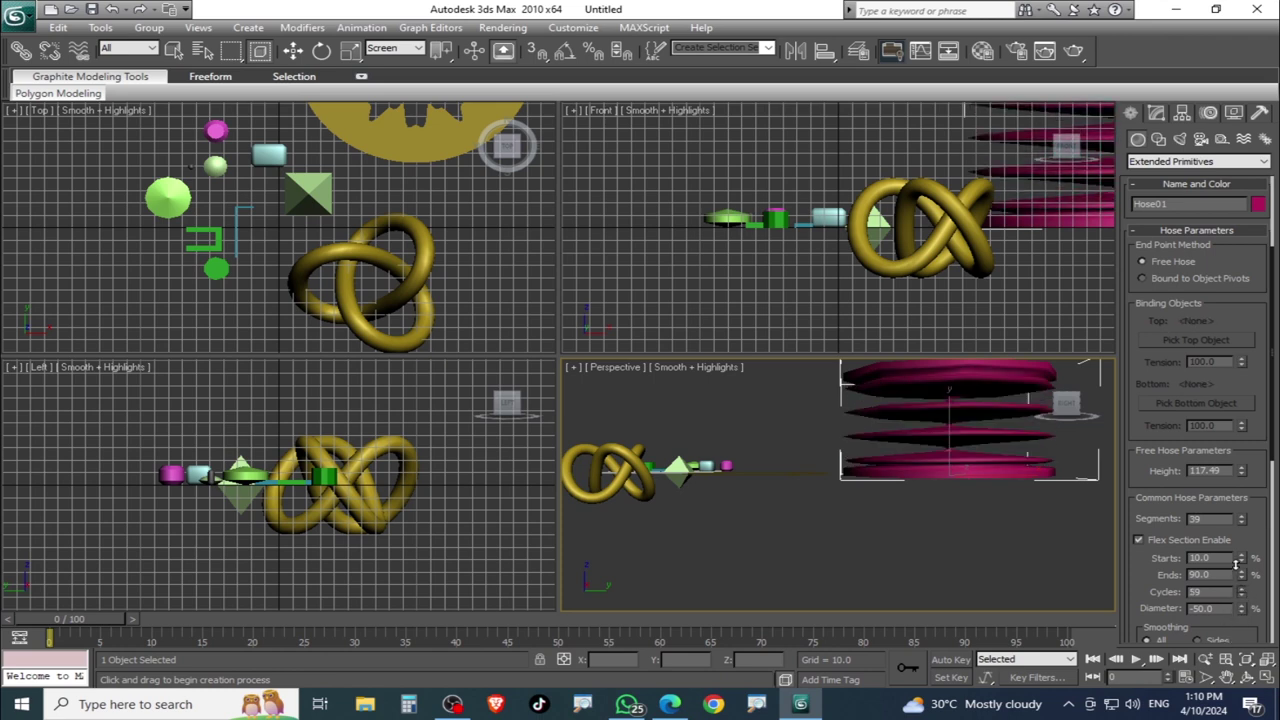
Shift the view of the knot and hose and pick the Prism tool.
alt+middle_drag(1060, 430, 1100, 383)
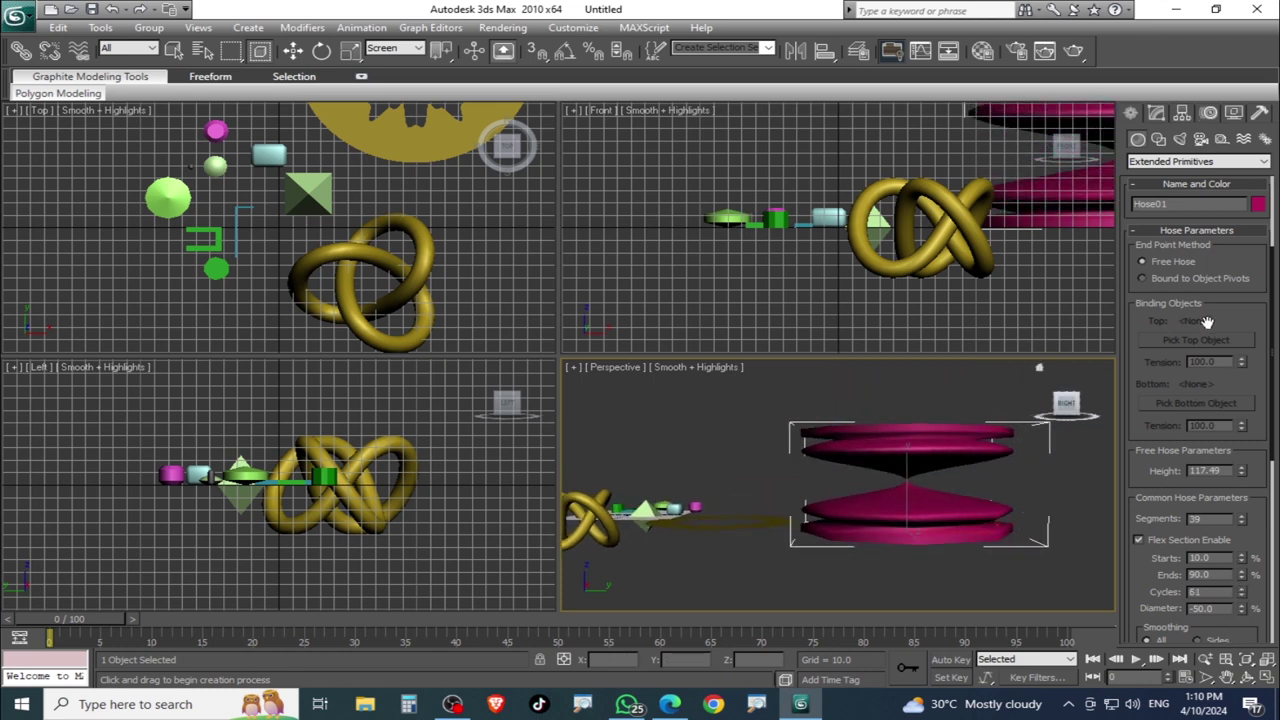
drag(1245, 293, 1196, 553)
click(1163, 316)
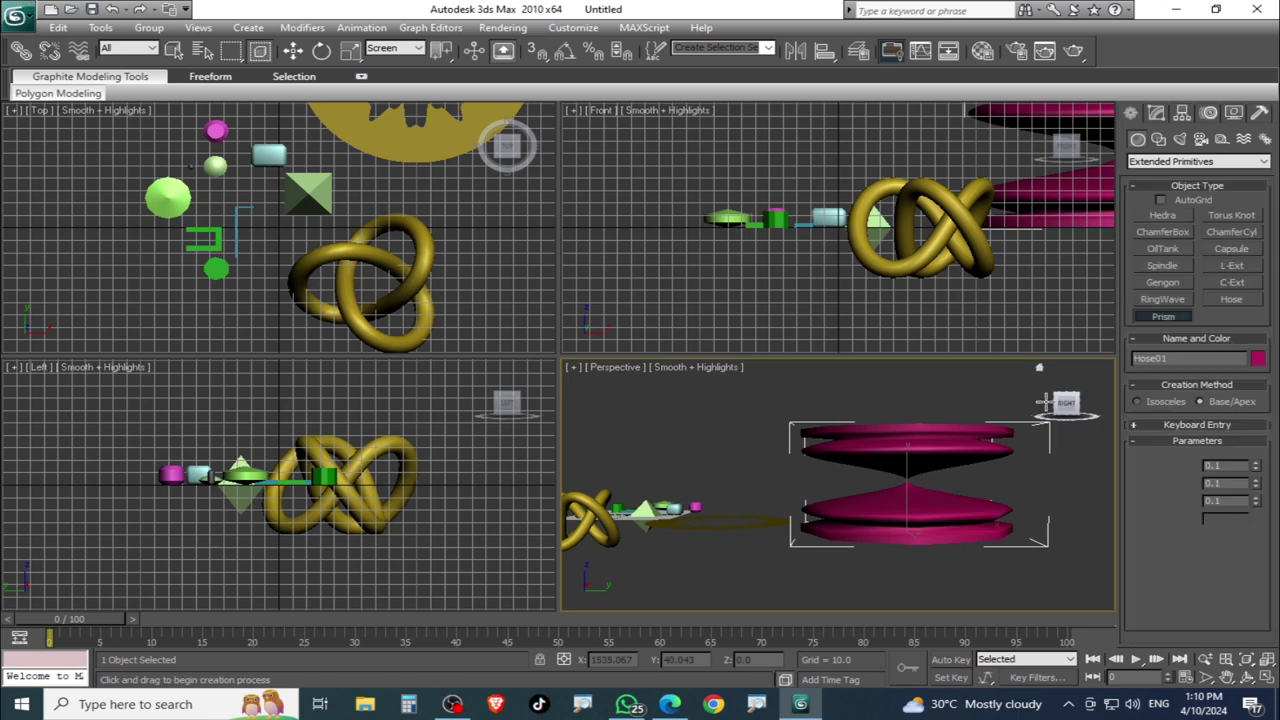
Draw Prism01 with sides 309.114, 498.783 and 305.306 and height -174.634.
scroll(840, 470, down, 5)
drag(743, 549, 777, 580)
click(795, 535)
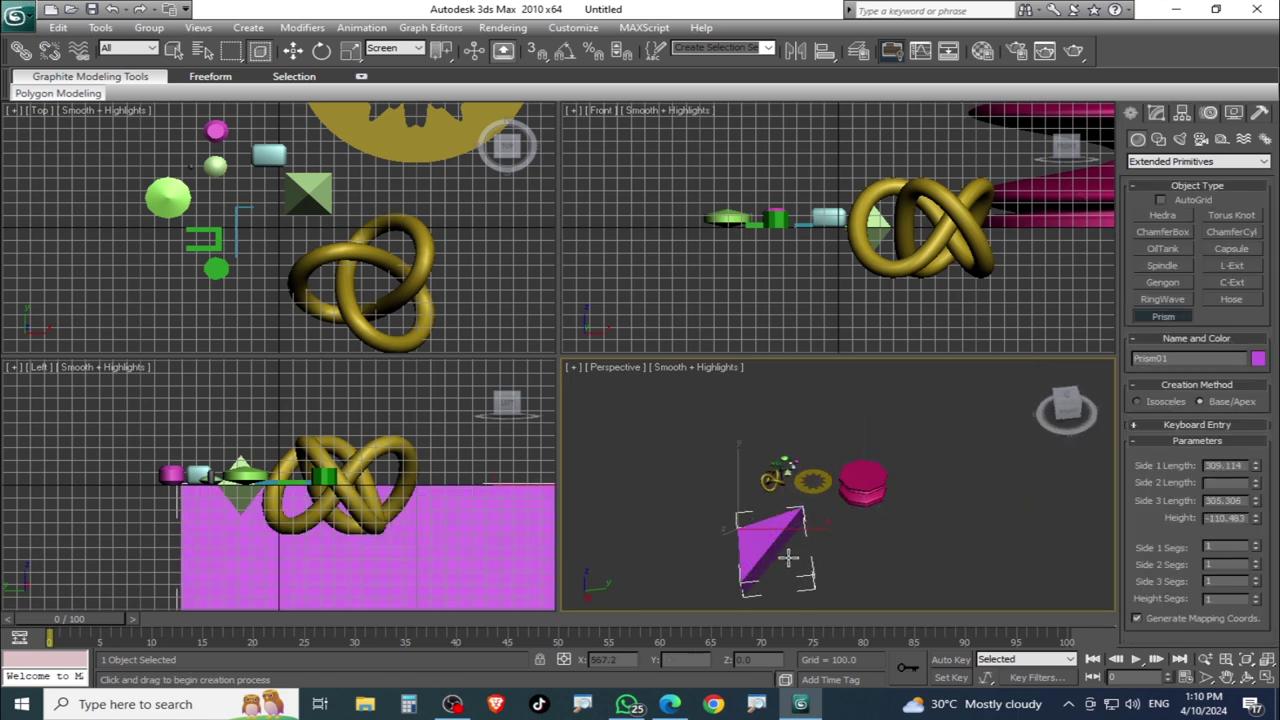
alt+middle_drag(825, 508, 847, 530)
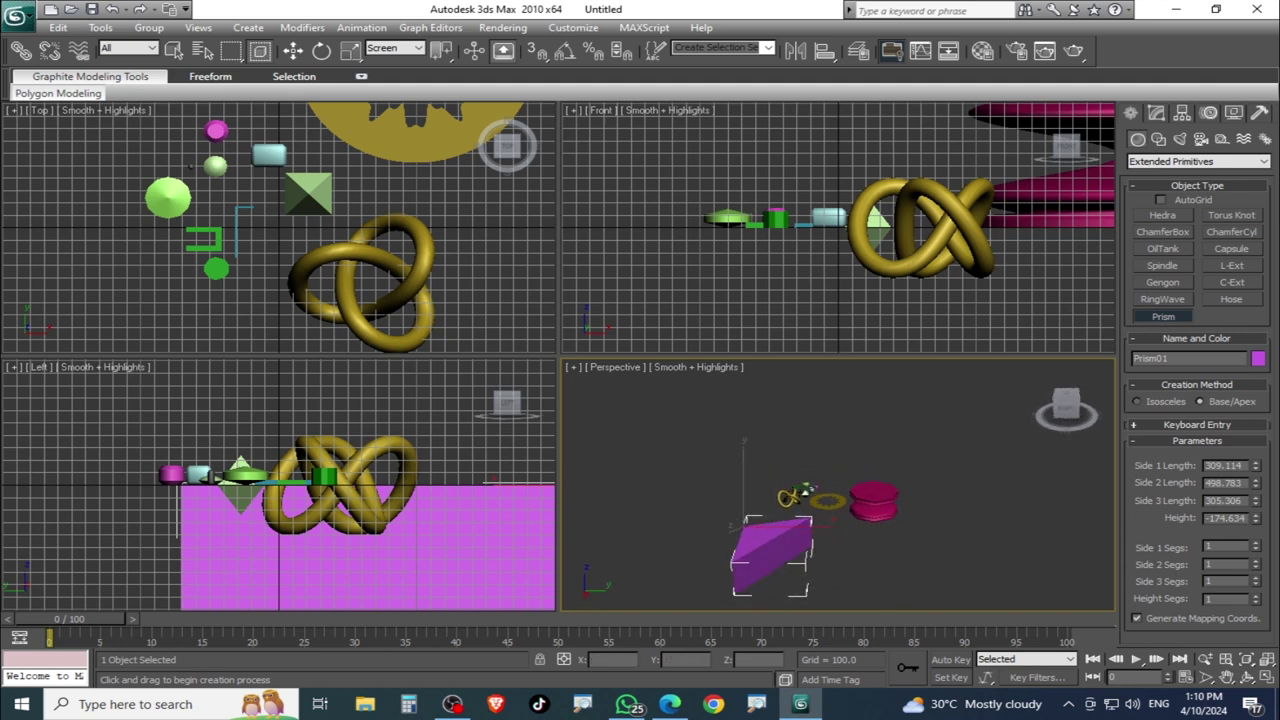
click(1163, 164)
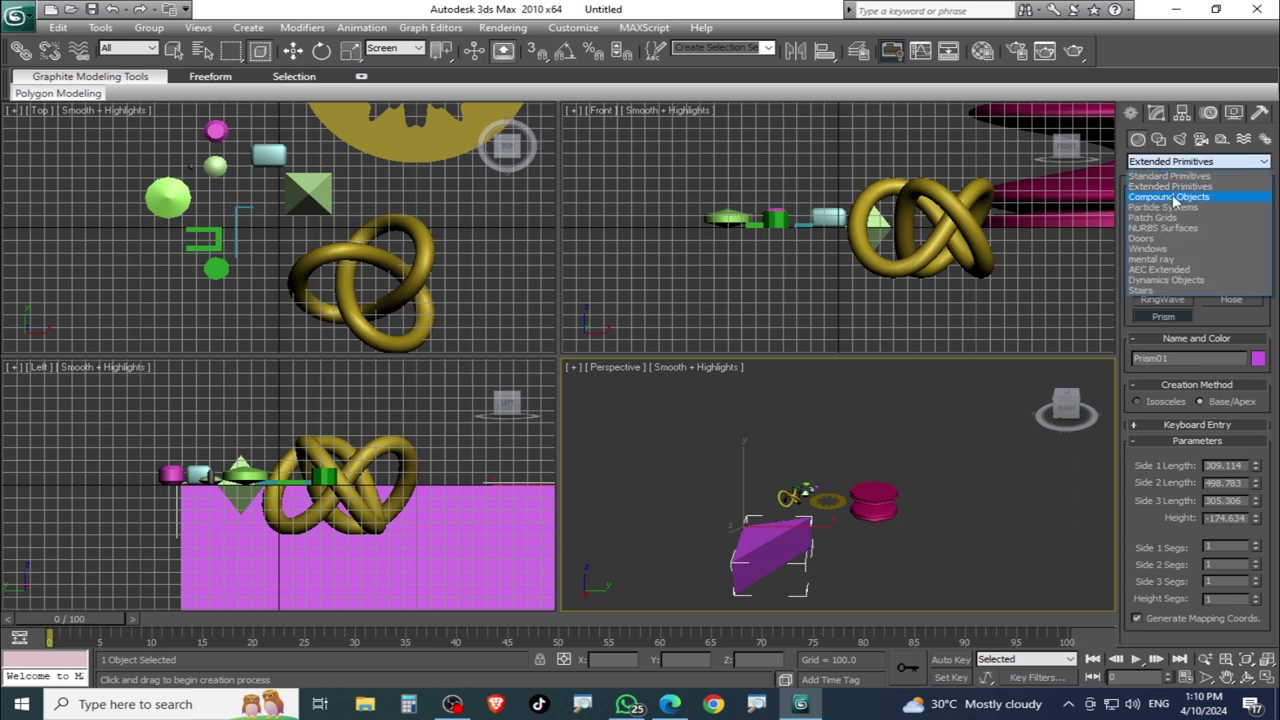
Select all objects with Ctrl+A, delete them, and zoom extents in all viewports.
click(1172, 197)
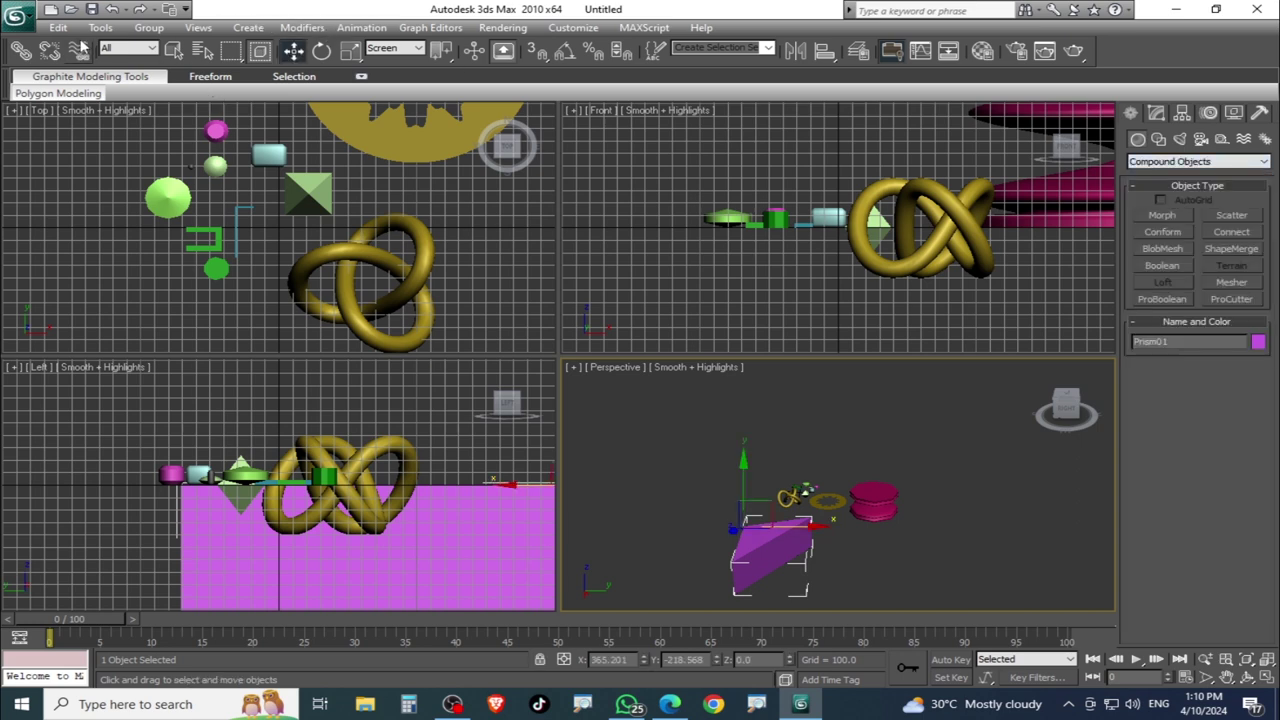
key(ctrl+a)
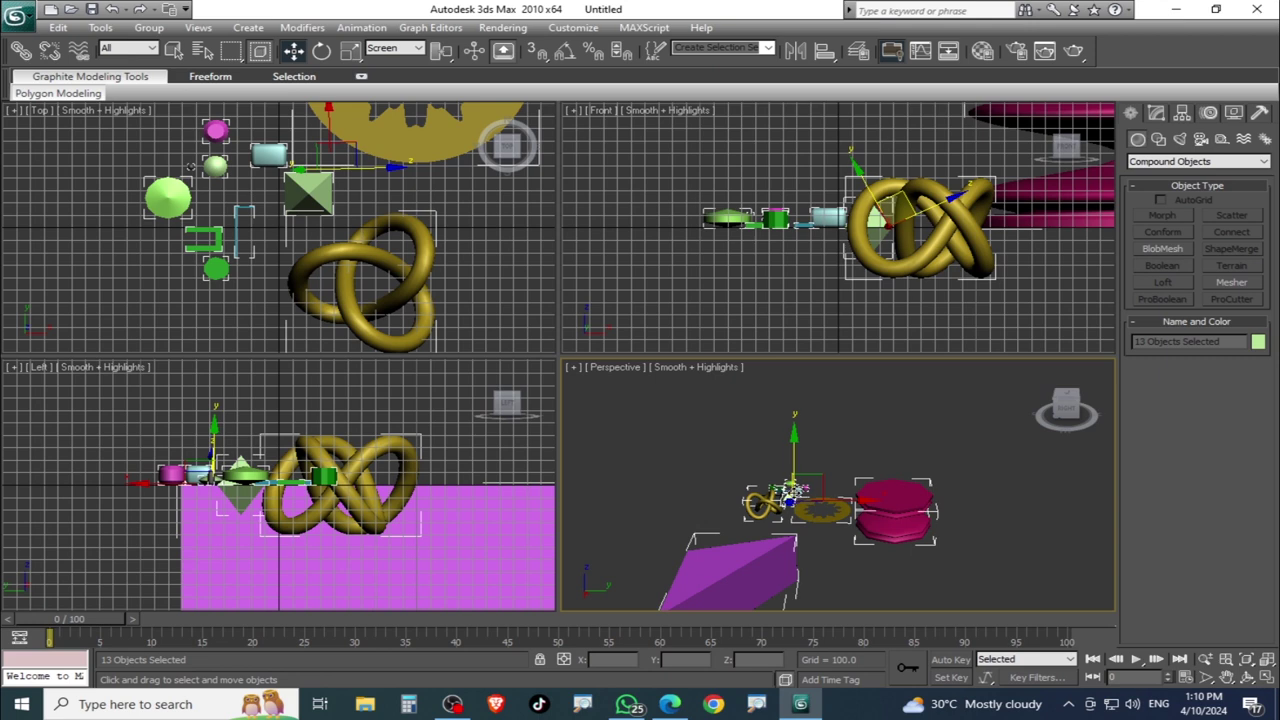
key(Delete)
click(1267, 663)
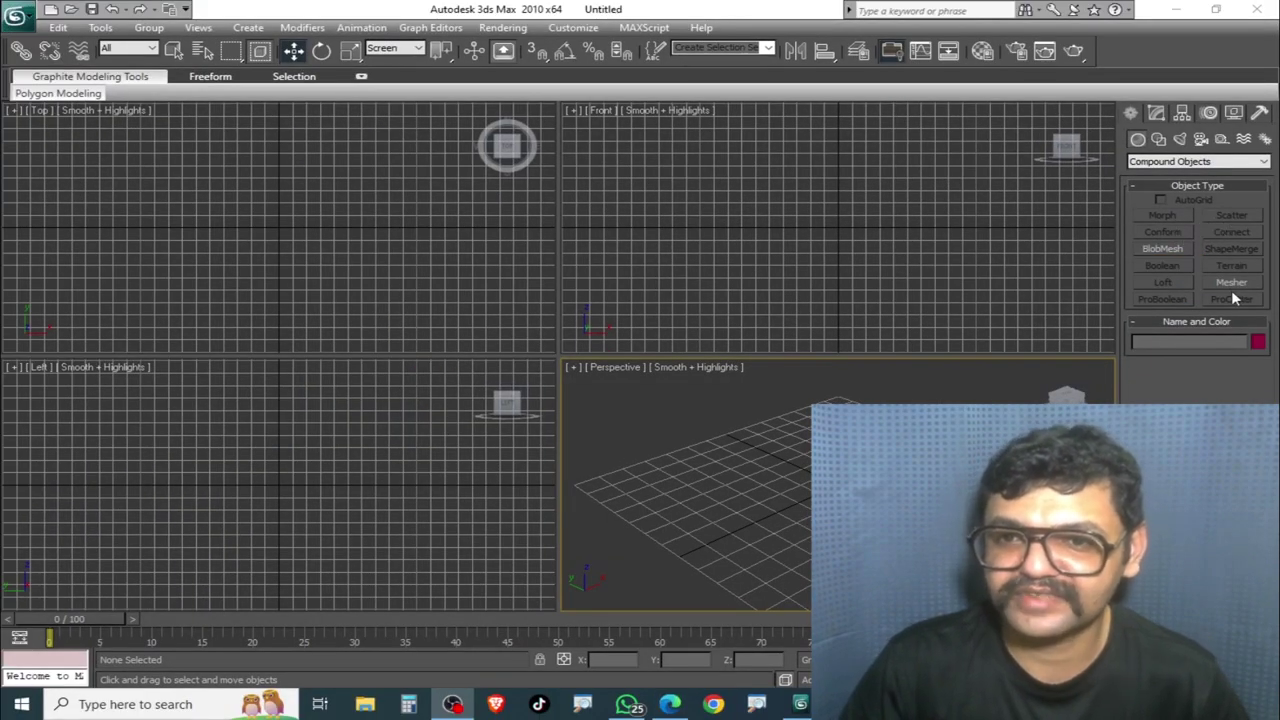
click(1198, 161)
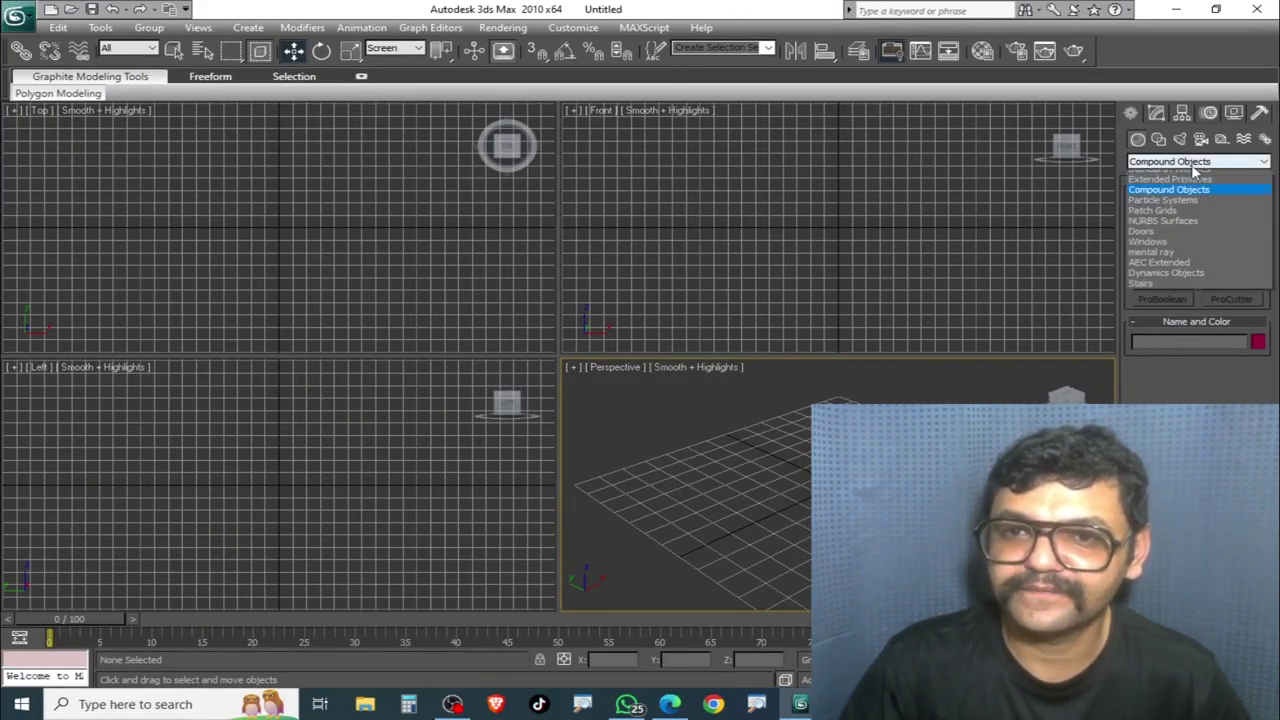
Draw a PF Source emitter in the Top view and preview its particles at frame 11.
click(1188, 206)
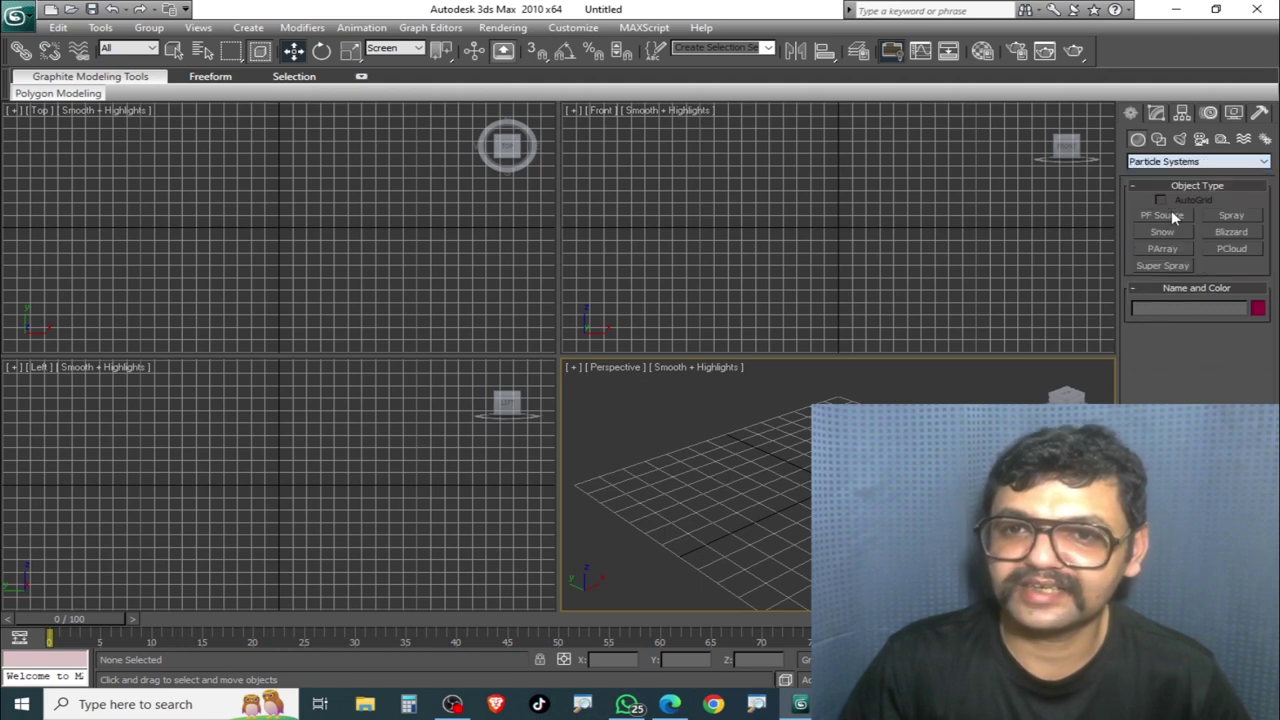
click(1165, 216)
drag(368, 177, 213, 274)
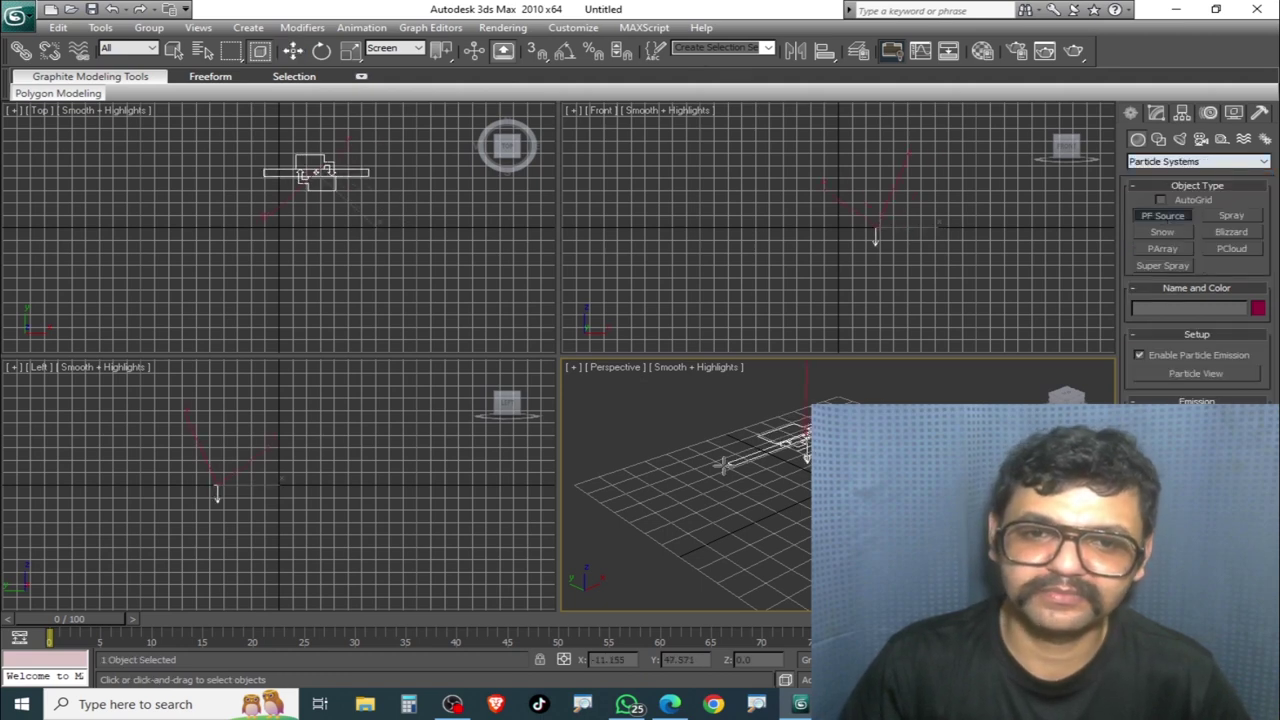
mouse_move(91, 619)
mouse_down()
mouse_move(366, 650)
mouse_move(367, 661)
mouse_move(197, 652)
mouse_up()
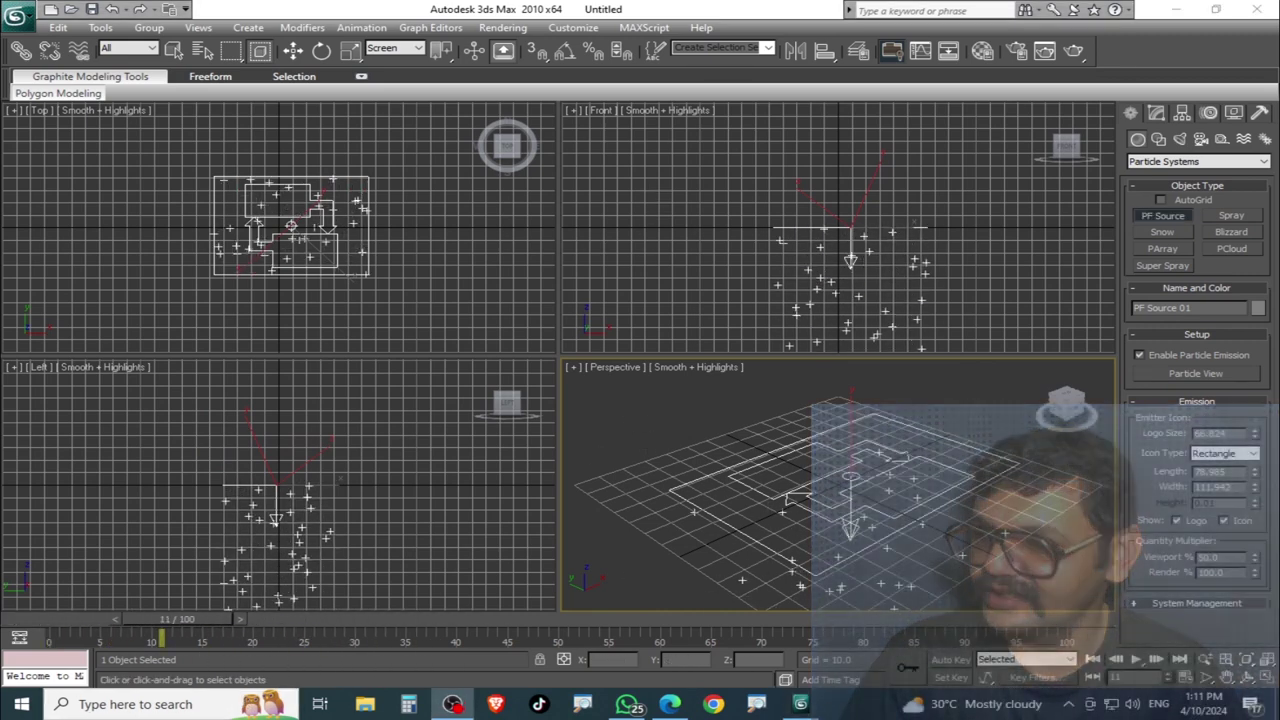
middle_drag(858, 487, 806, 437)
middle_drag(810, 515, 880, 441)
Step back to frame 5, then delete the PF Source emitter.
mouse_move(183, 619)
mouse_down()
mouse_move(540, 620)
mouse_move(90, 620)
mouse_move(234, 659)
mouse_move(400, 680)
mouse_move(295, 683)
mouse_up()
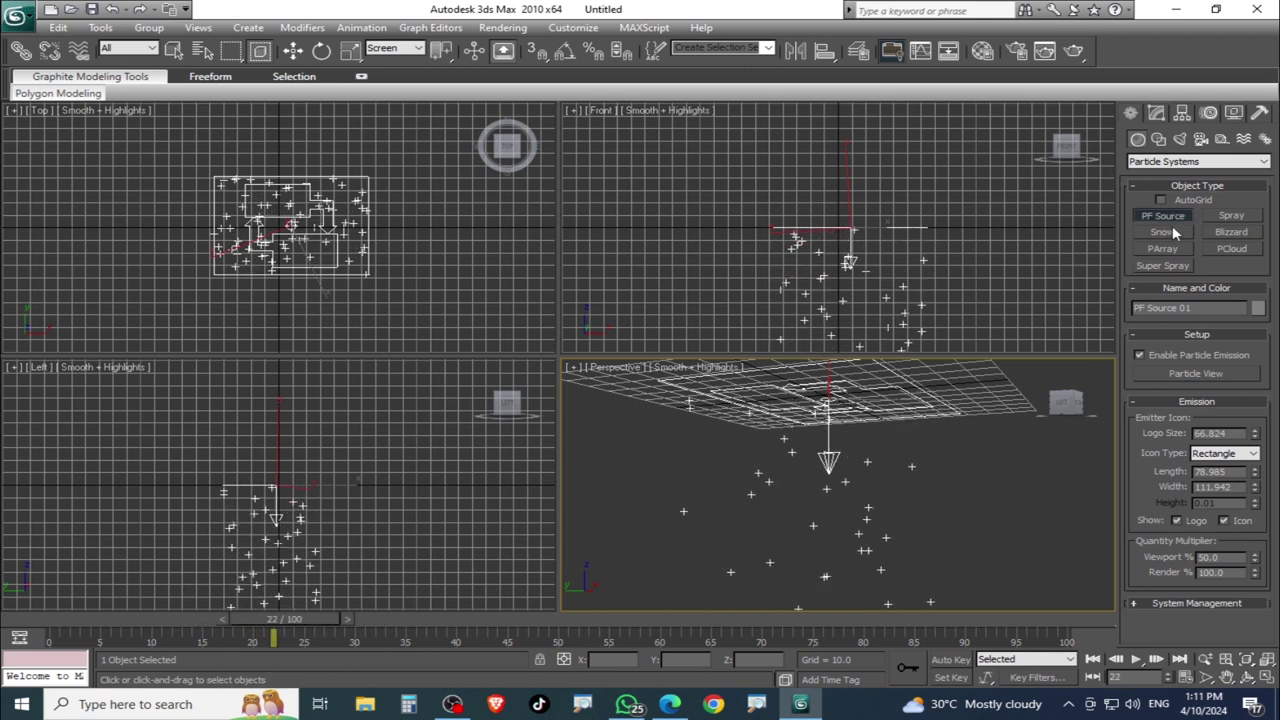
key(Delete)
alt+middle_drag(831, 410, 825, 443)
click(1232, 215)
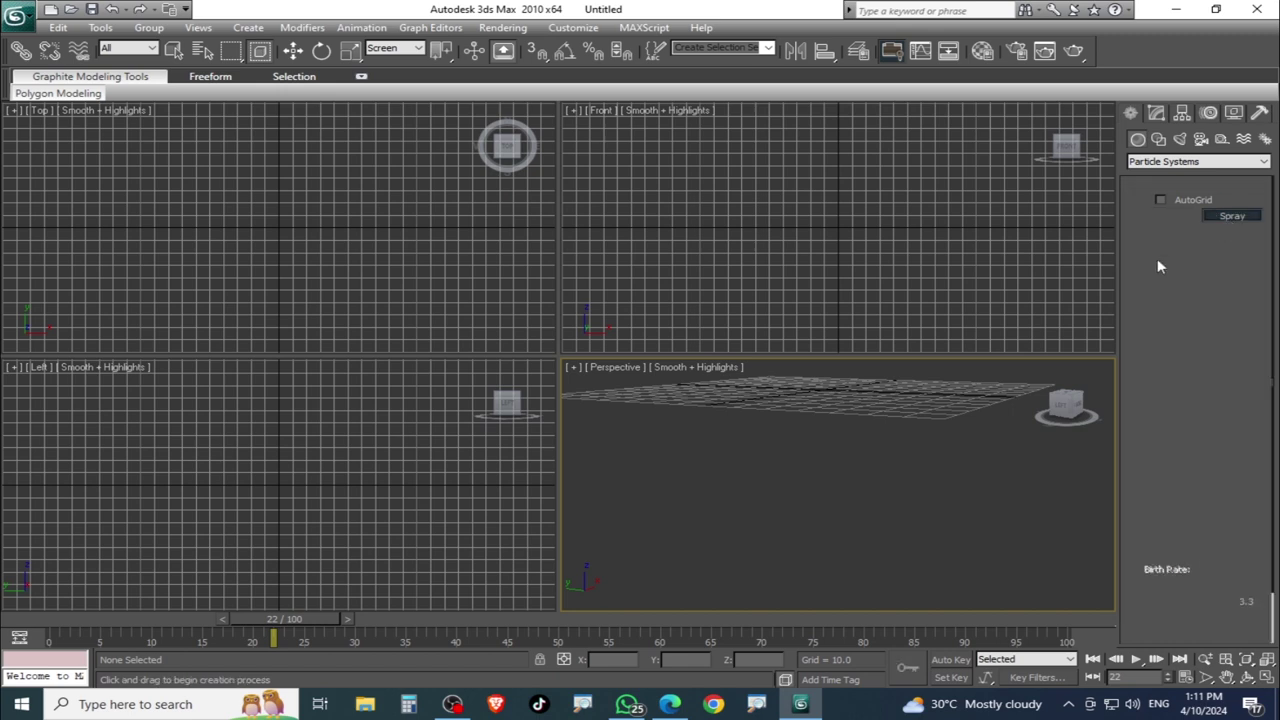
Draw a Spray emitter, play its animation from frame 0, then delete it.
drag(131, 147, 364, 300)
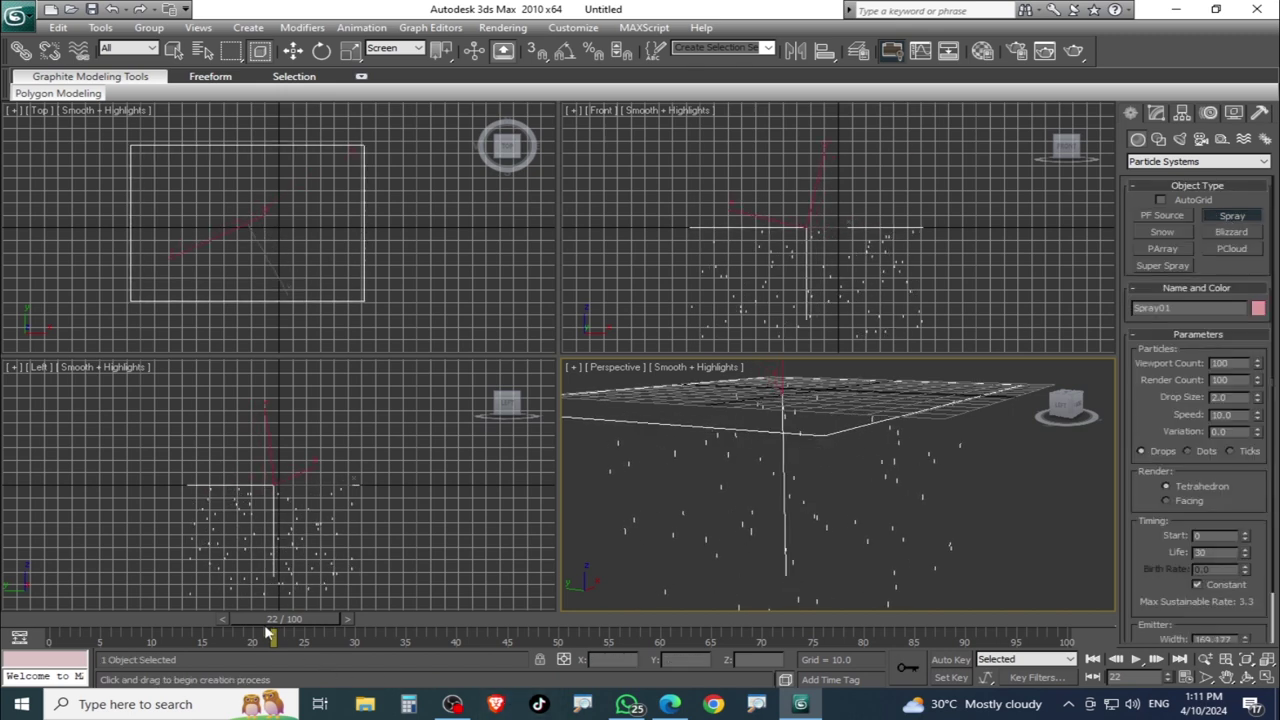
drag(268, 633, 393, 636)
key(Home)
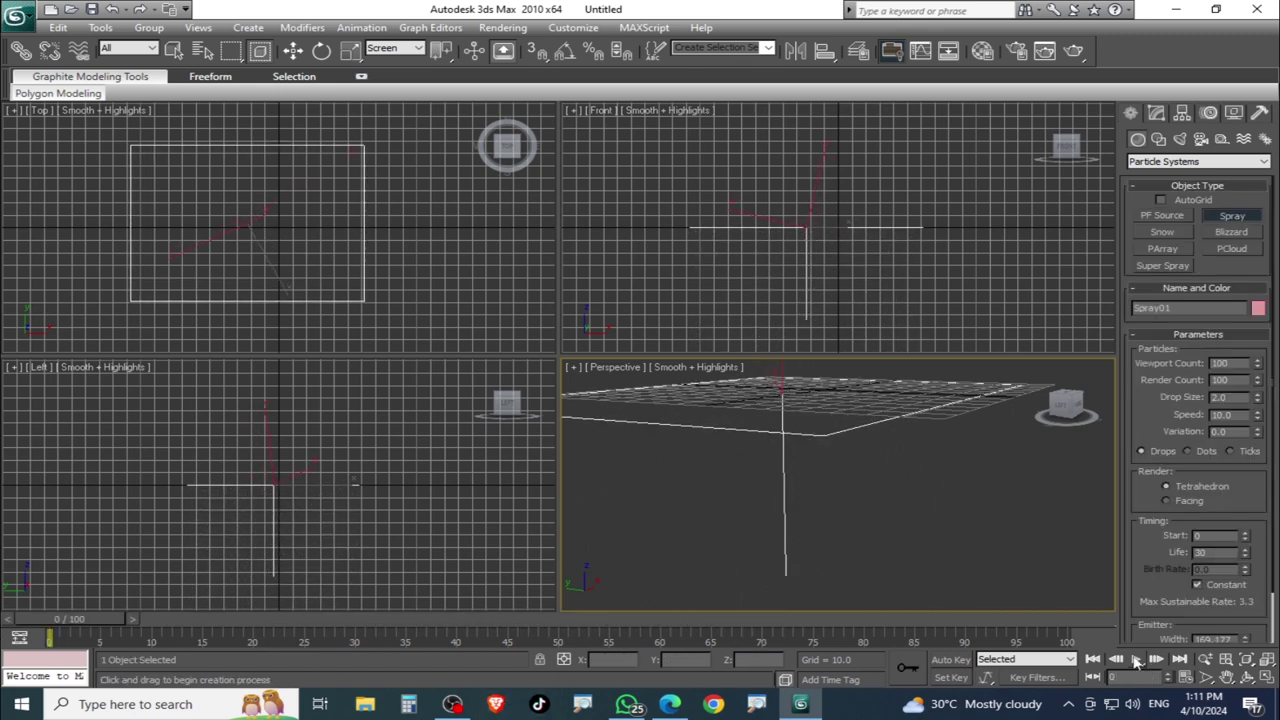
click(1135, 660)
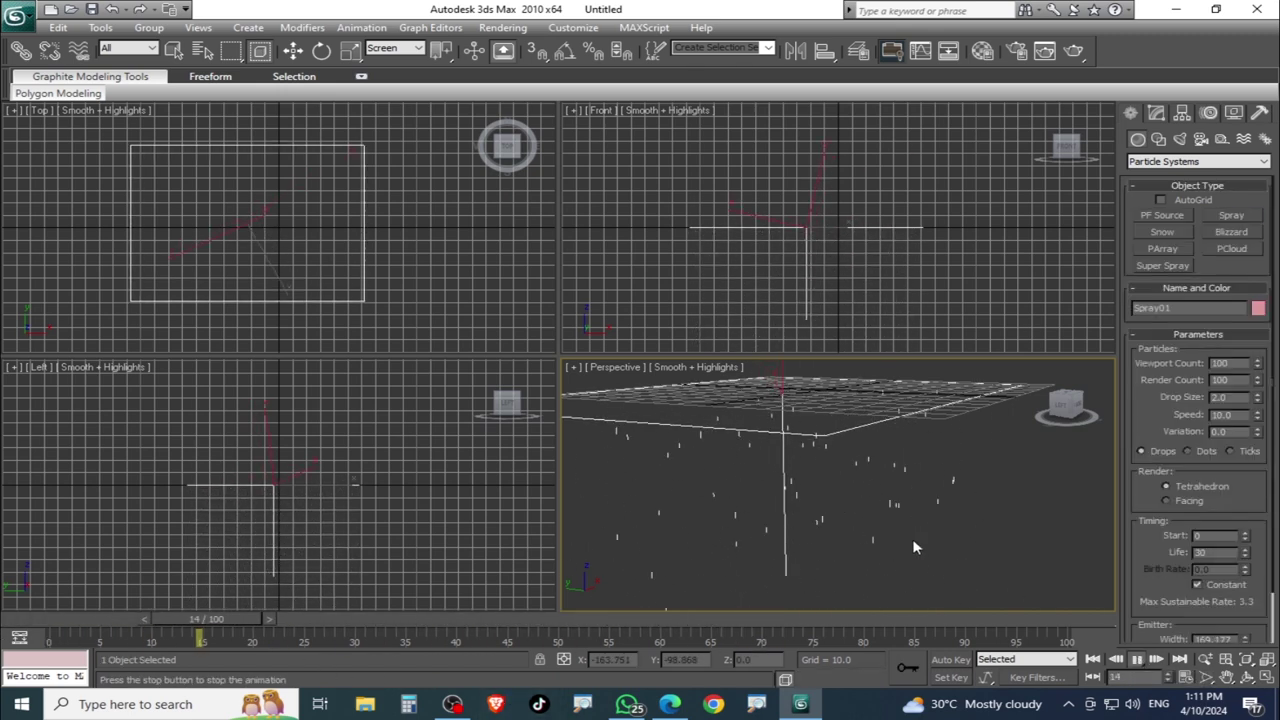
click(1136, 660)
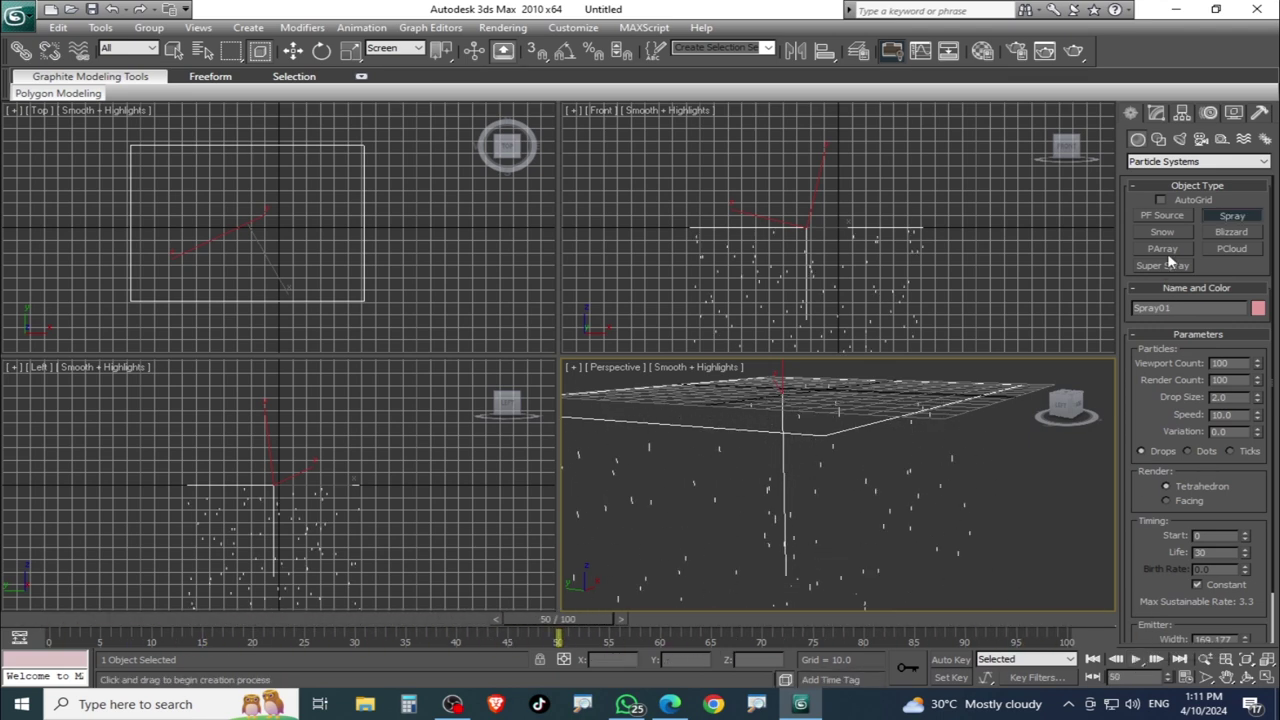
key(Delete)
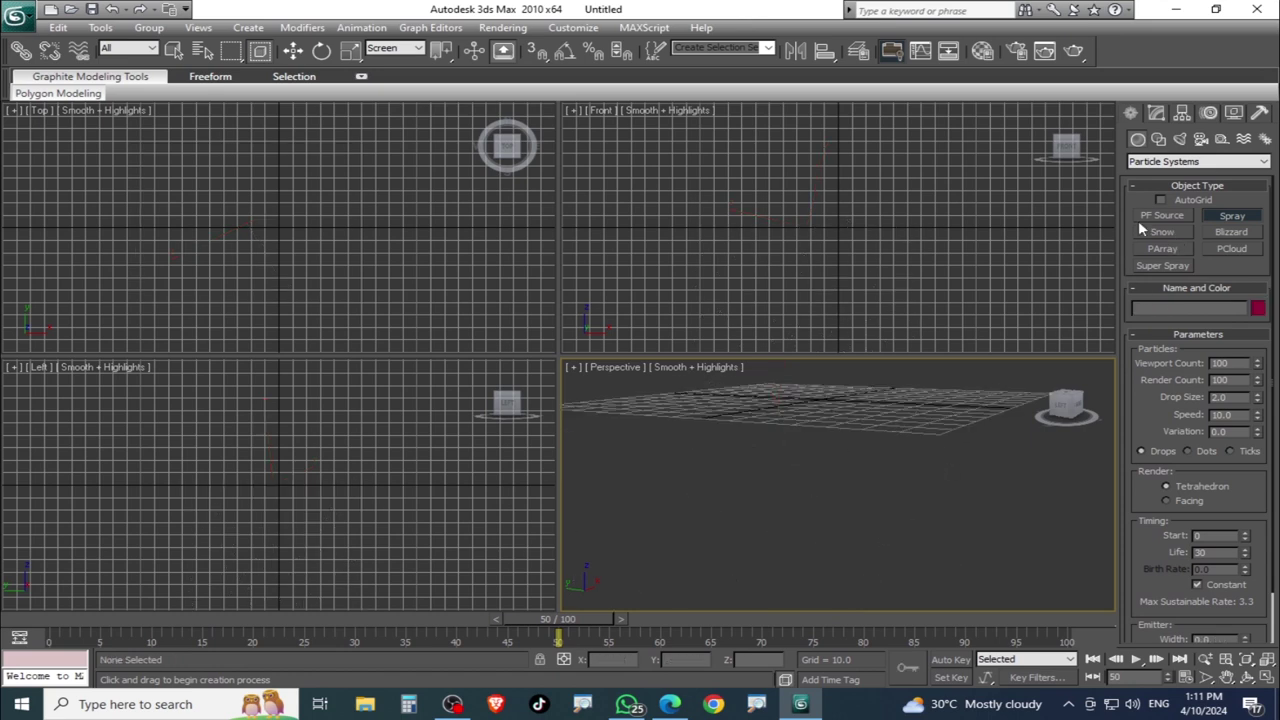
Add and delete a Snow emitter, then draw a 67.442 × 58.835 Blizzard emitter.
click(1162, 232)
drag(869, 397, 763, 470)
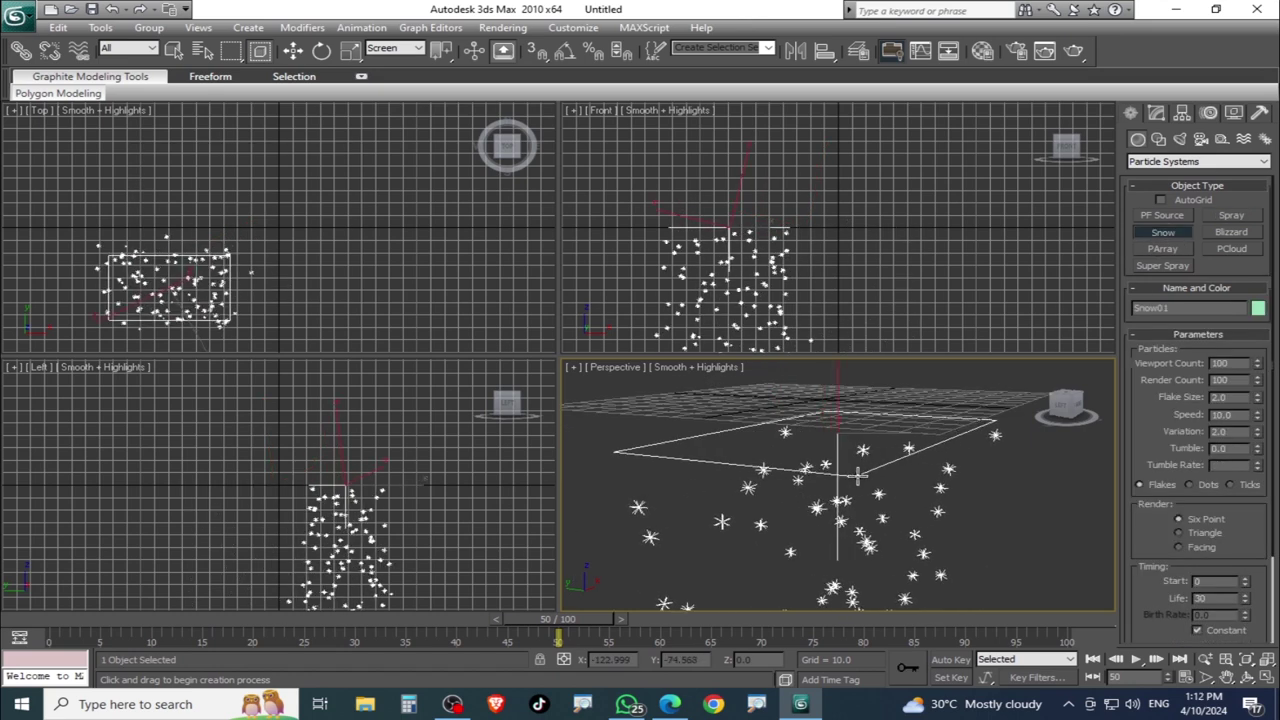
middle_drag(1025, 401, 915, 415)
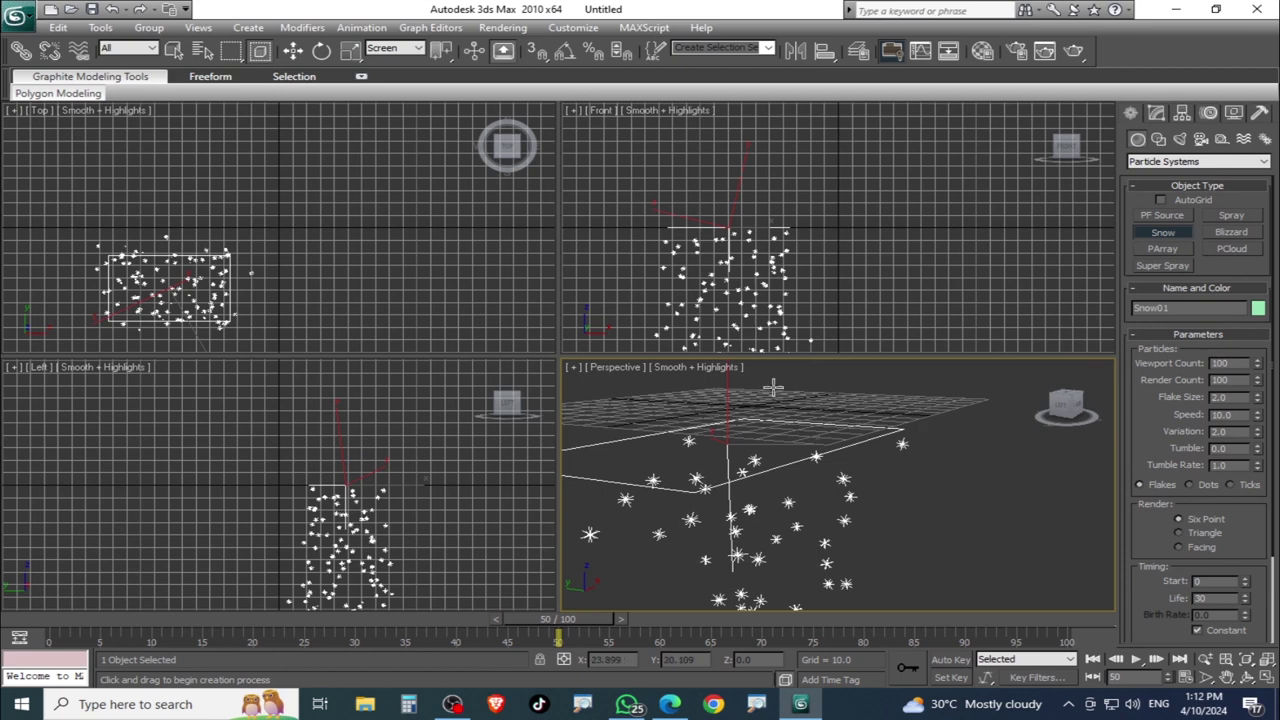
key(Delete)
click(1223, 232)
drag(770, 427, 848, 480)
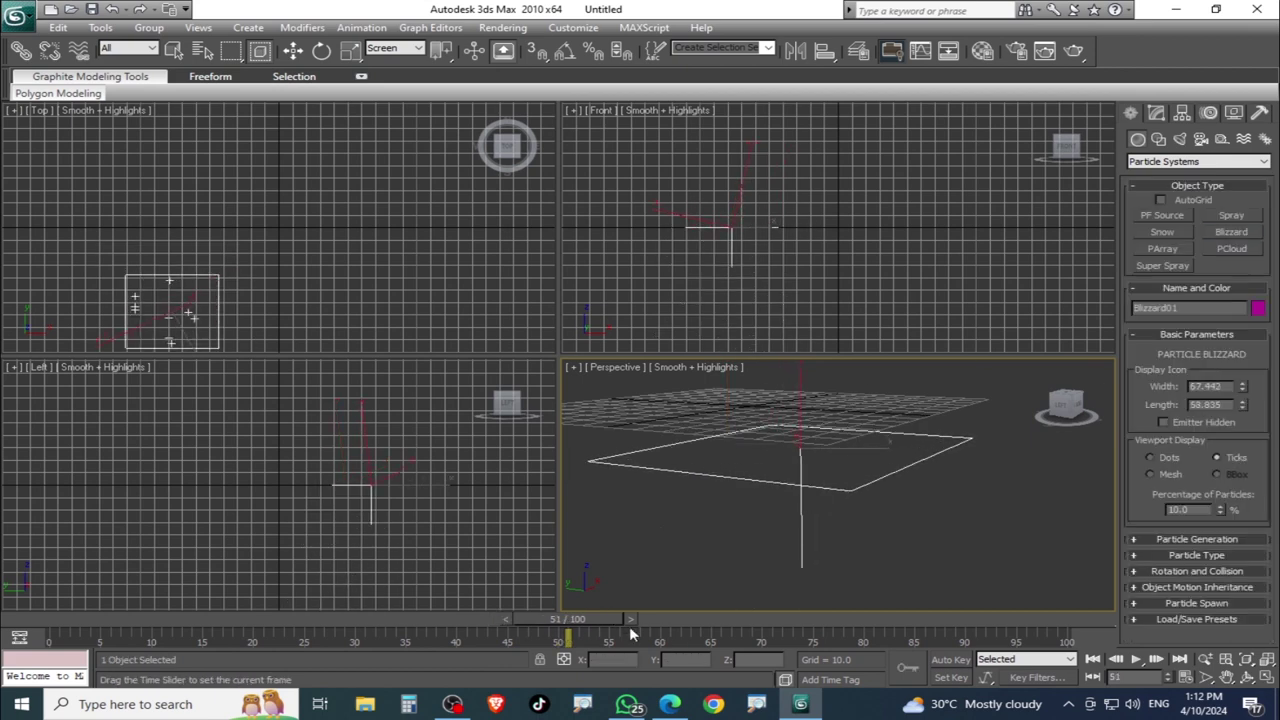
Draw a PCloud box emitter and preview its particles up to frame 28.
drag(193, 625, 203, 625)
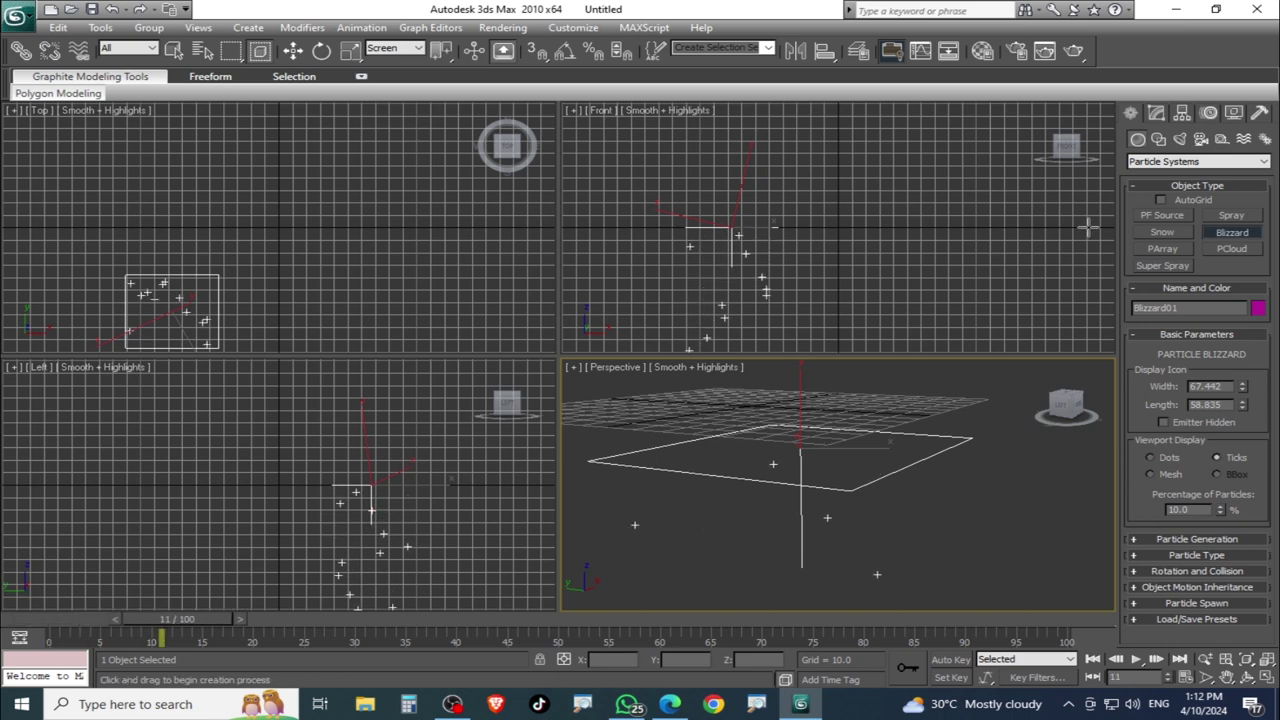
click(1232, 249)
middle_drag(977, 423, 720, 437)
drag(913, 505, 980, 550)
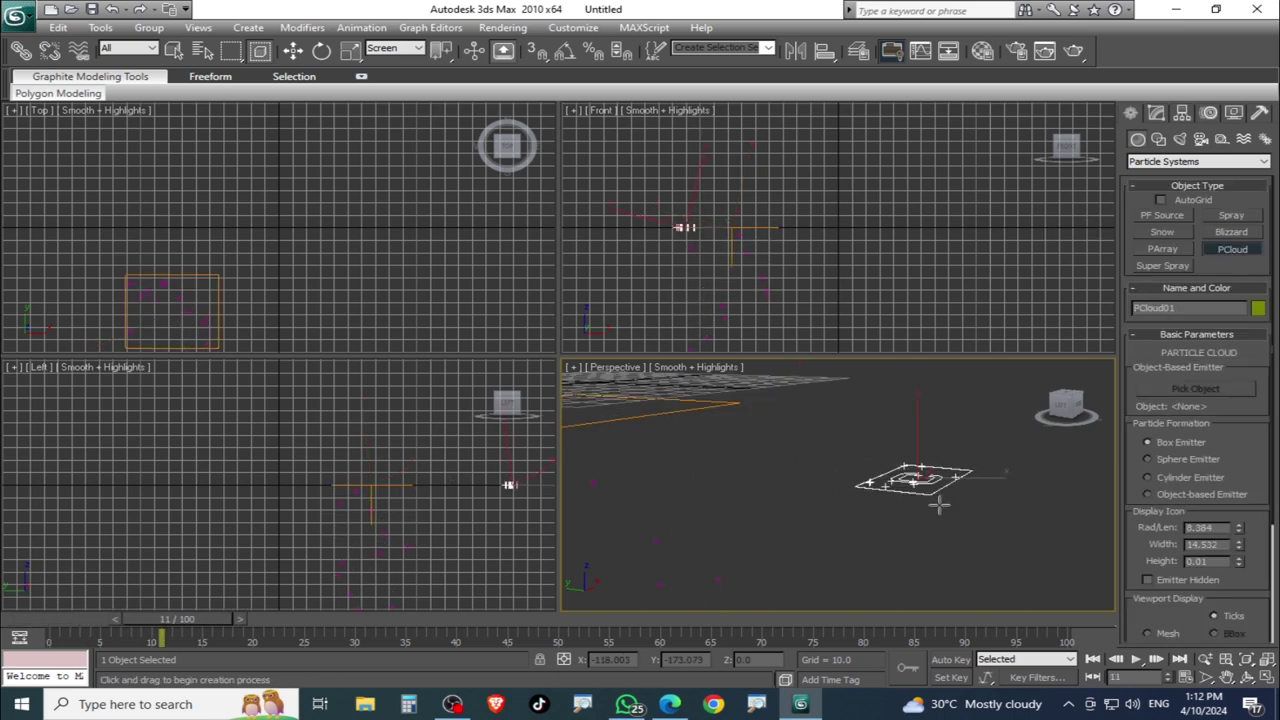
click(850, 560)
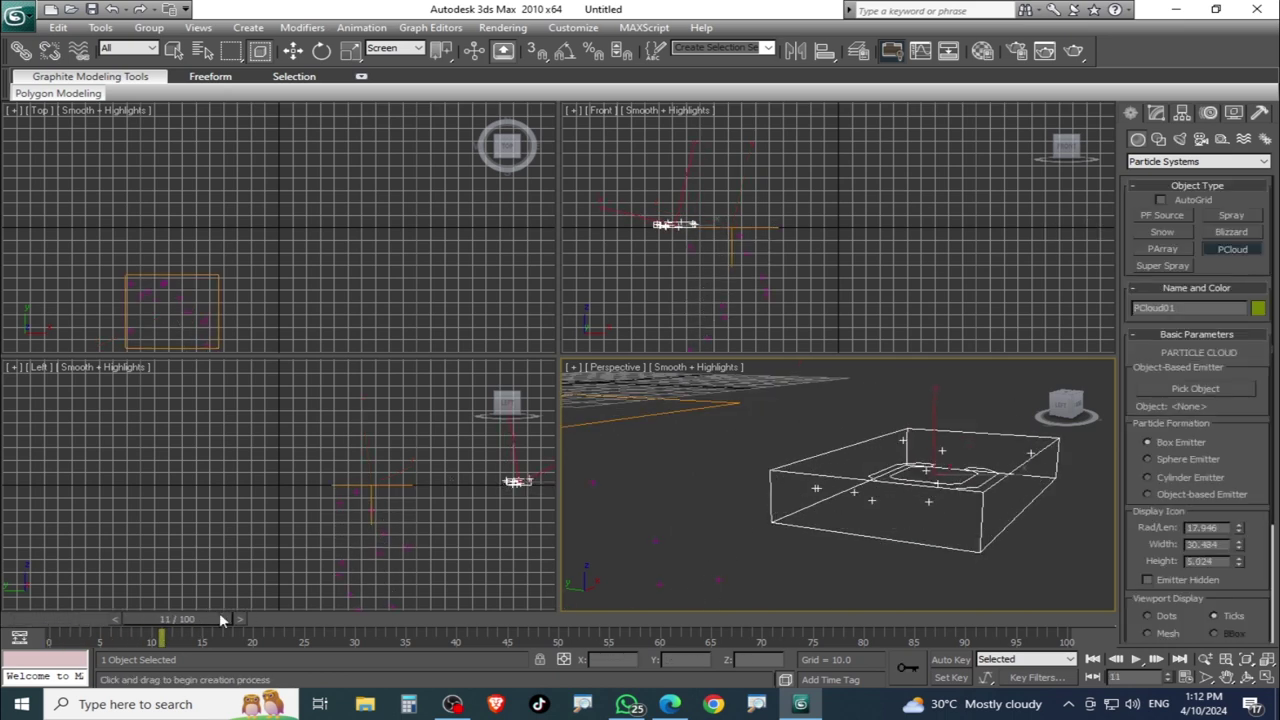
drag(221, 620, 338, 641)
drag(585, 647, 360, 645)
click(1232, 249)
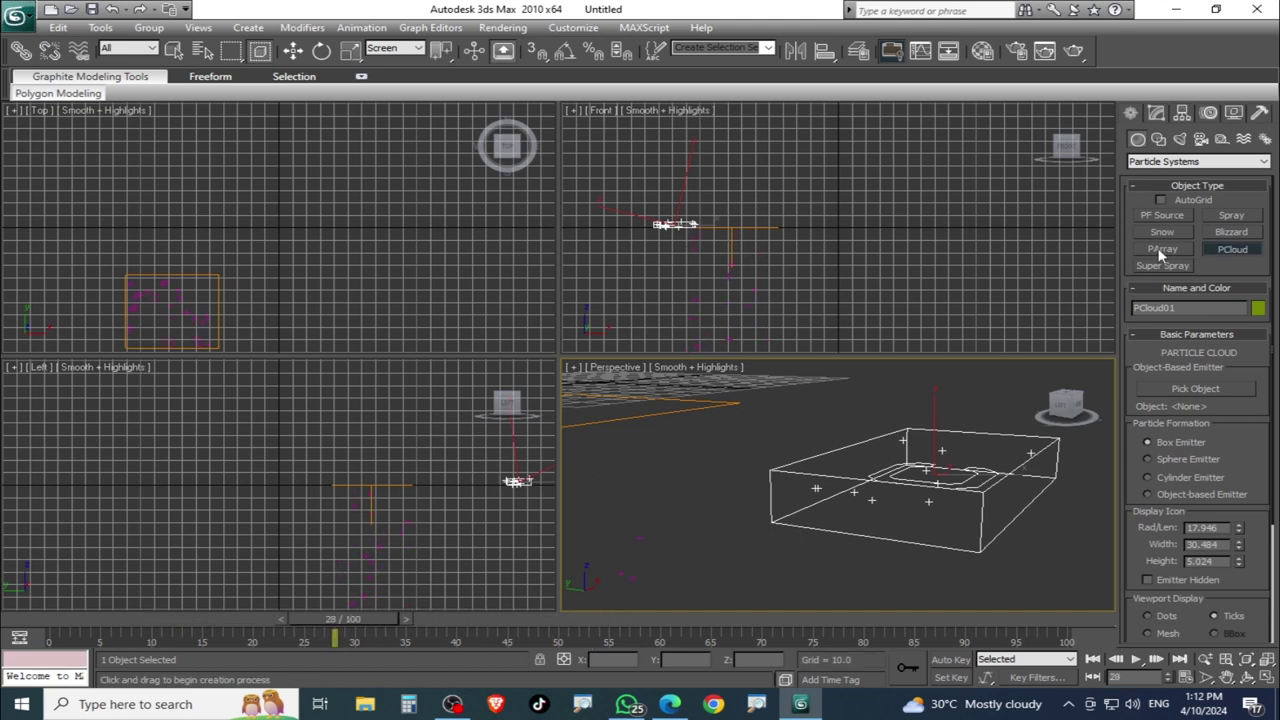
Draw a PArray emitter and advance the animation to frame 72.
click(1160, 249)
drag(866, 511, 895, 560)
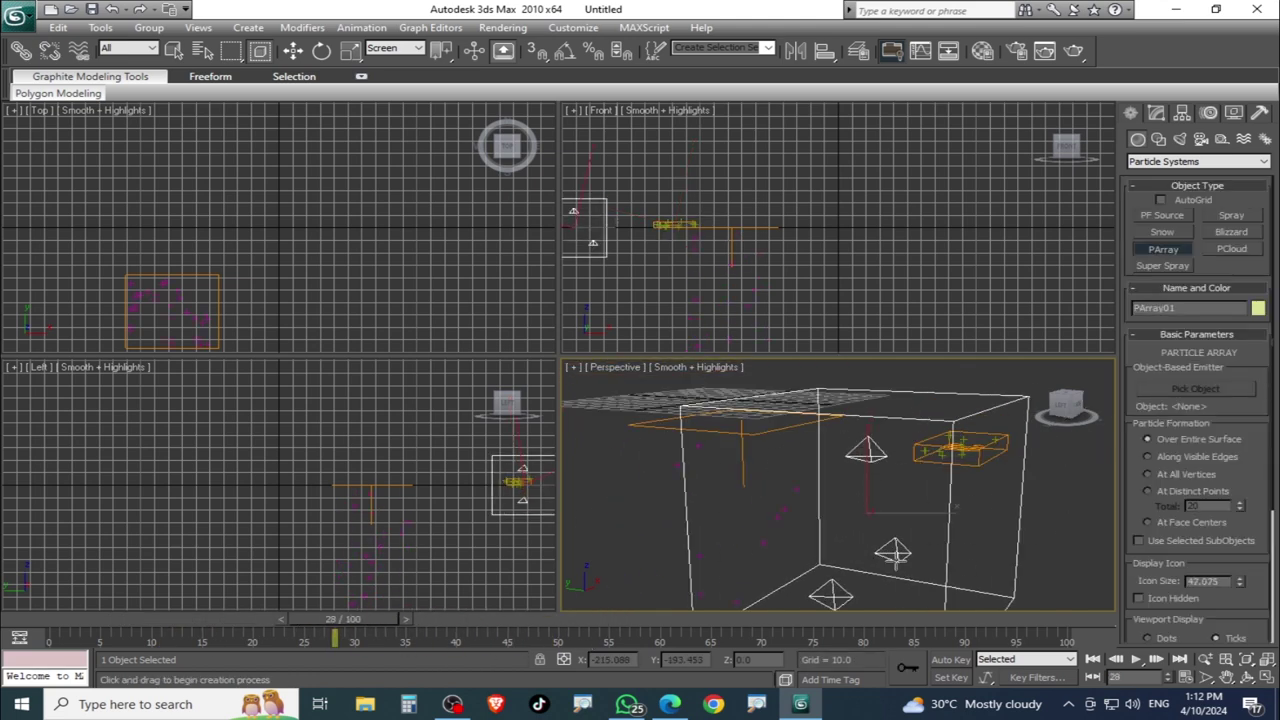
drag(348, 628, 772, 620)
Draw a Super Spray emitter and scrub the timeline to frames 62 and 7.
click(1163, 266)
mouse_move(686, 509)
mouse_down()
mouse_move(703, 510)
mouse_move(724, 562)
mouse_up()
drag(795, 630, 658, 624)
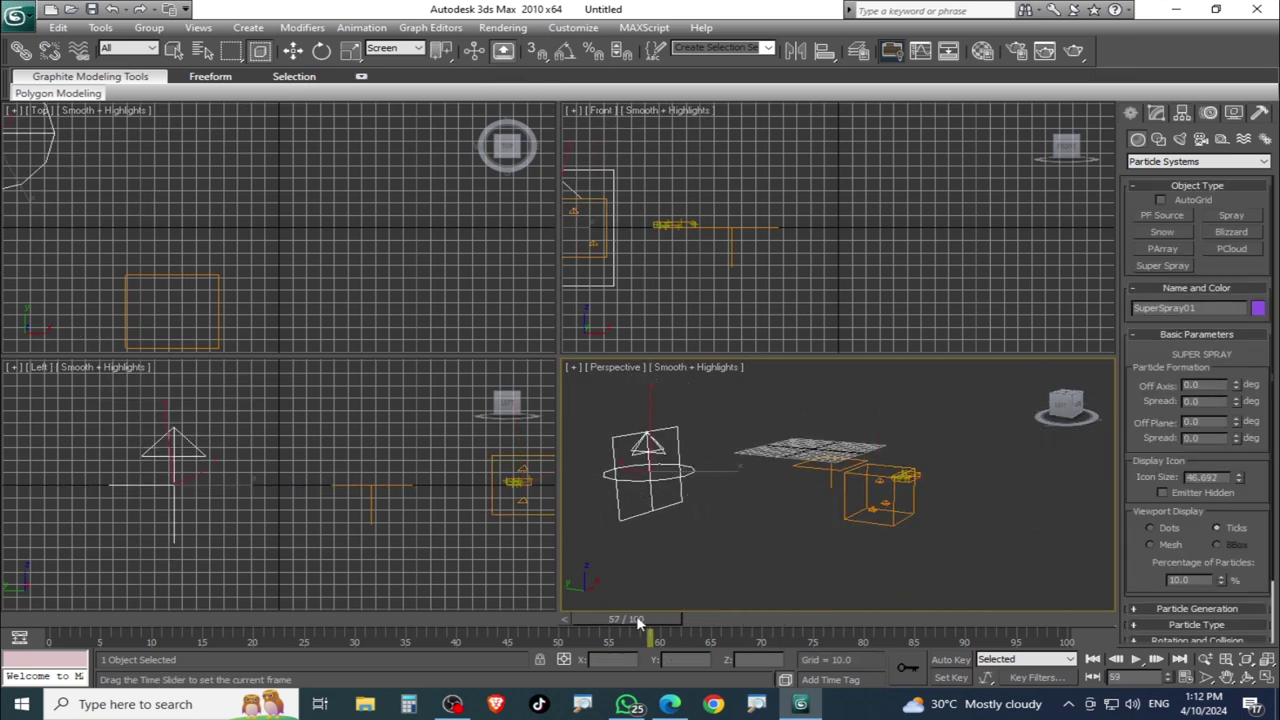
drag(222, 596, 161, 589)
click(1163, 266)
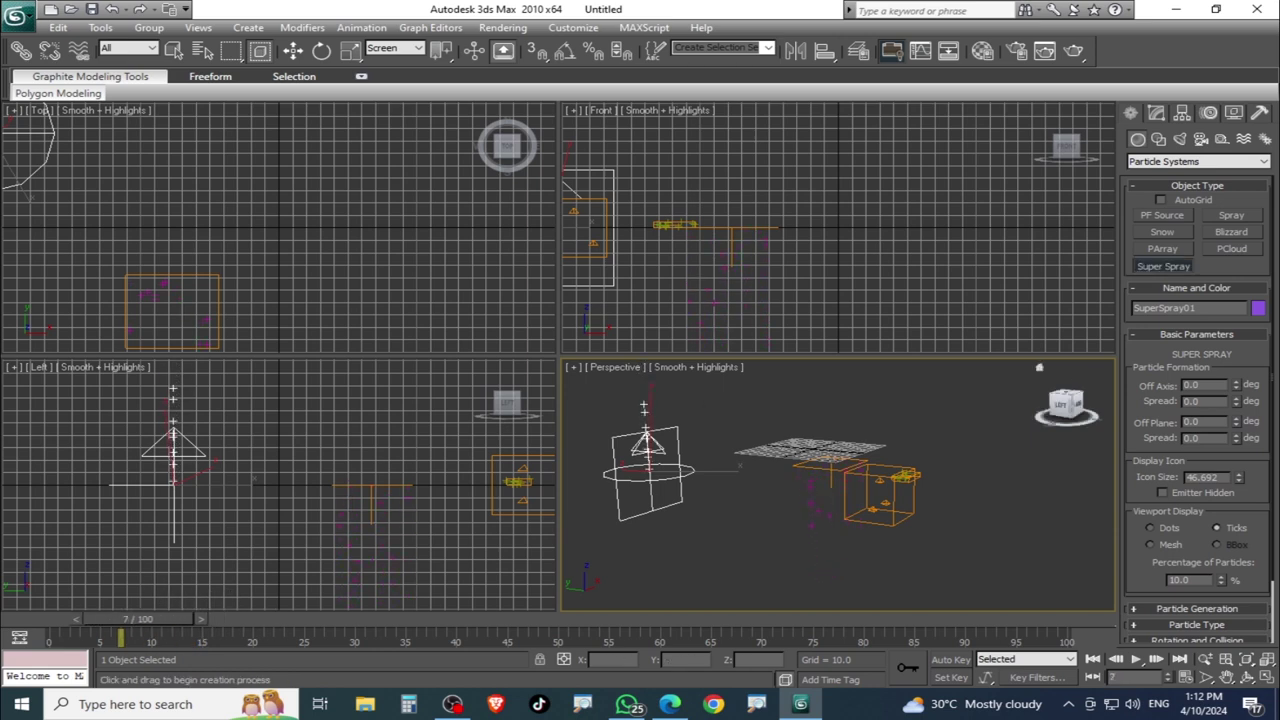